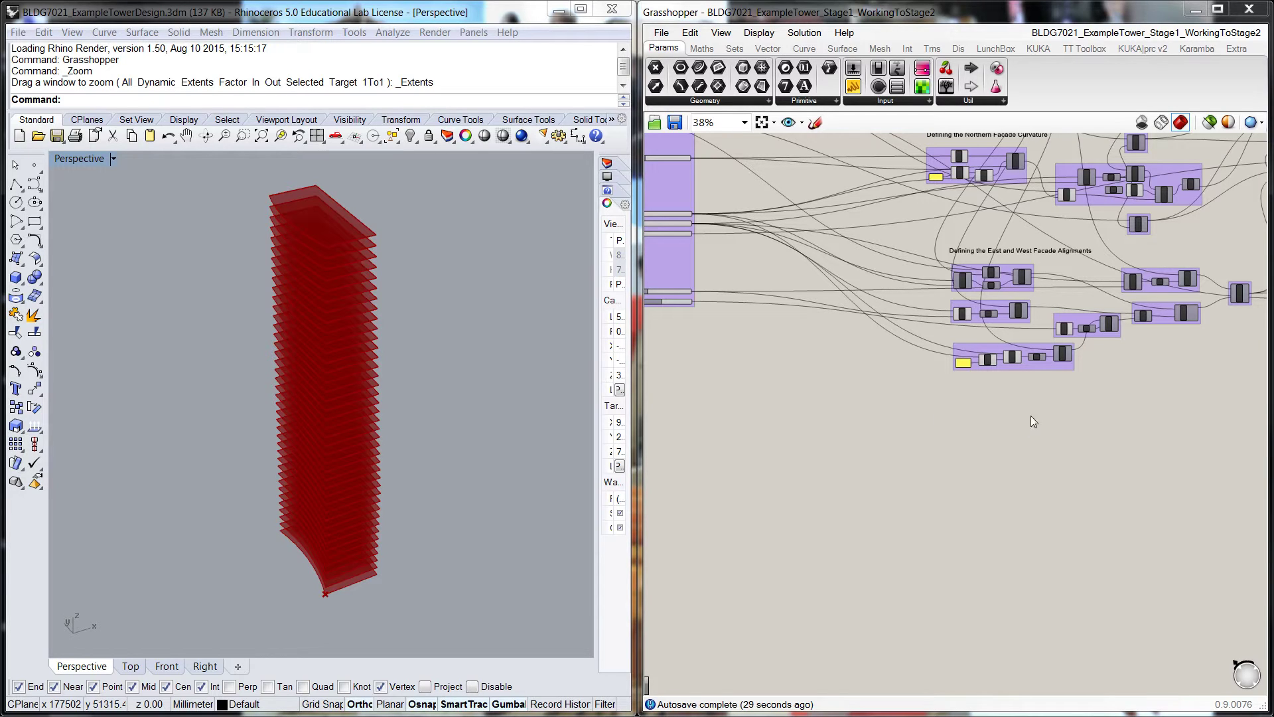
Orbit and zoom the Rhino view until the red tower stands more upright
right_drag(452, 349, 449, 373)
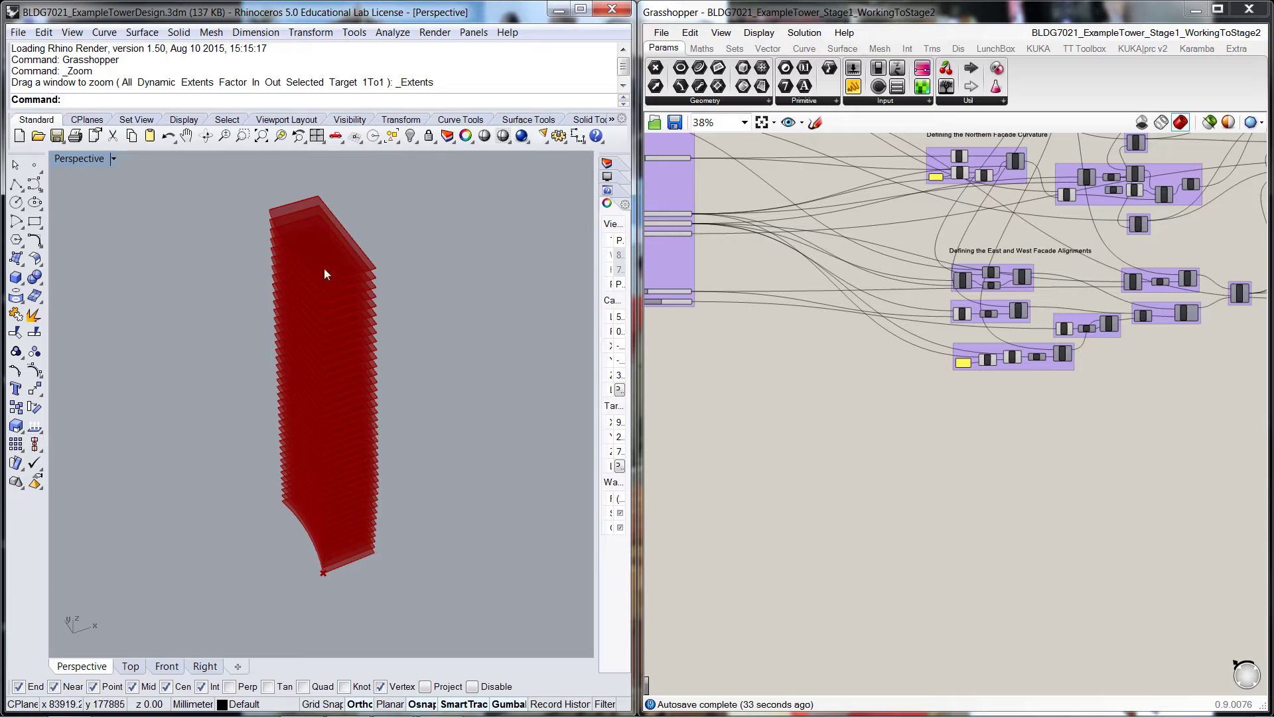
right_drag(419, 270, 253, 283)
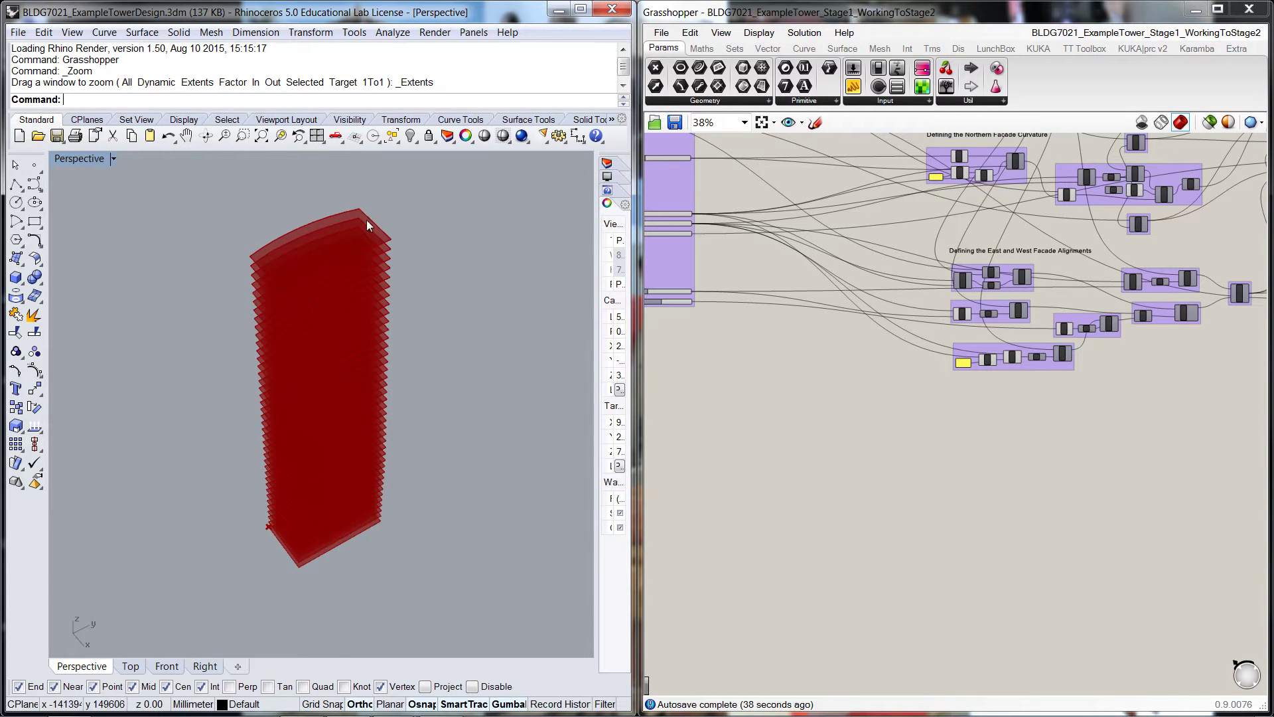
scroll(281, 257, up, 3)
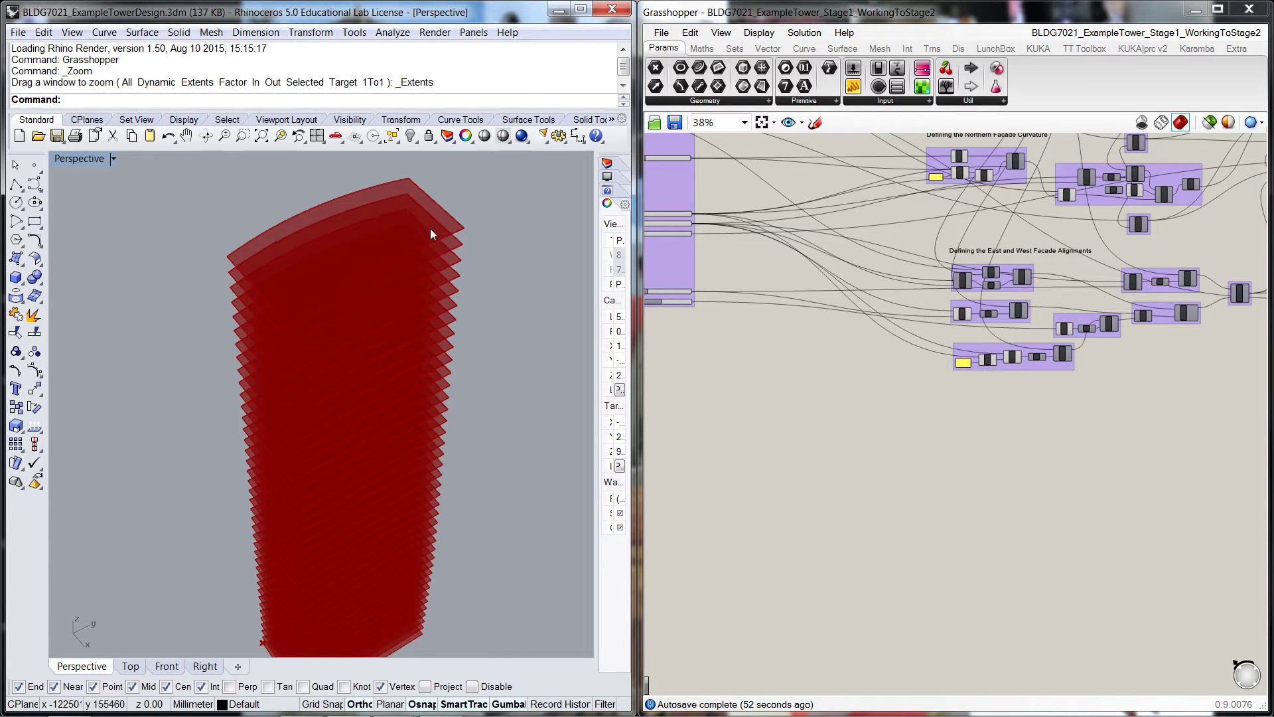
right_drag(497, 361, 475, 433)
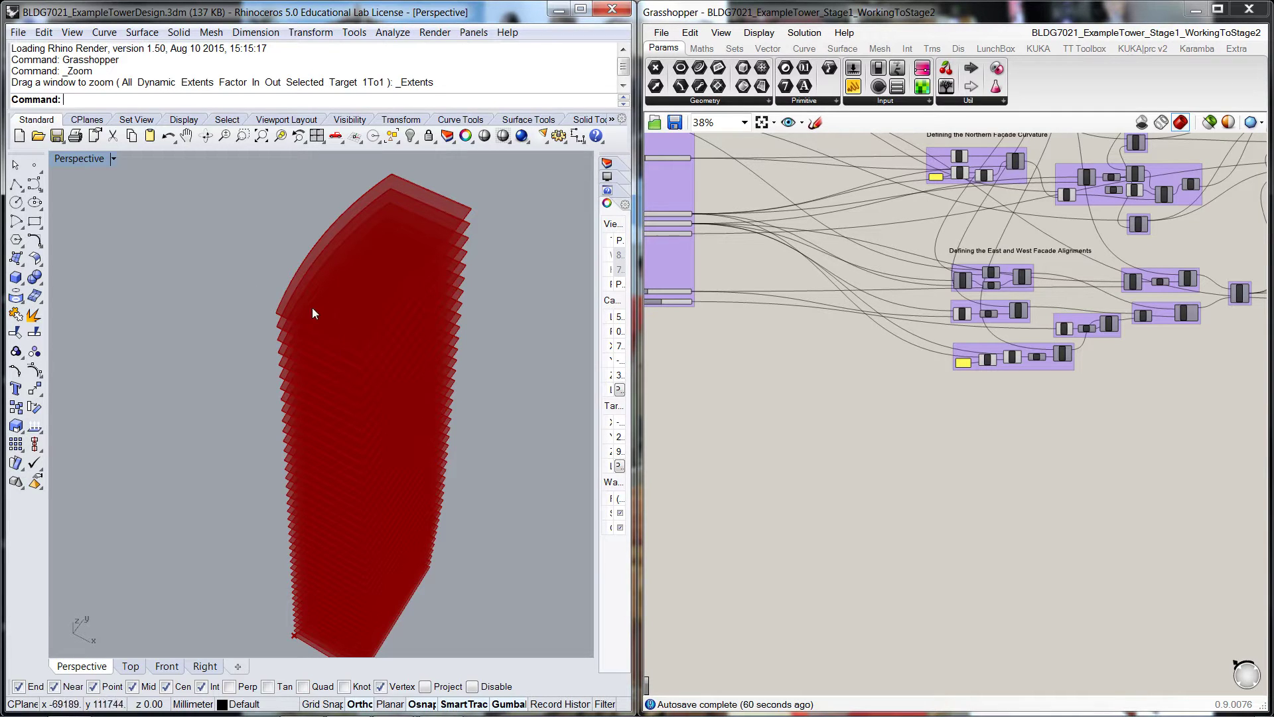
scroll(272, 303, up, 4)
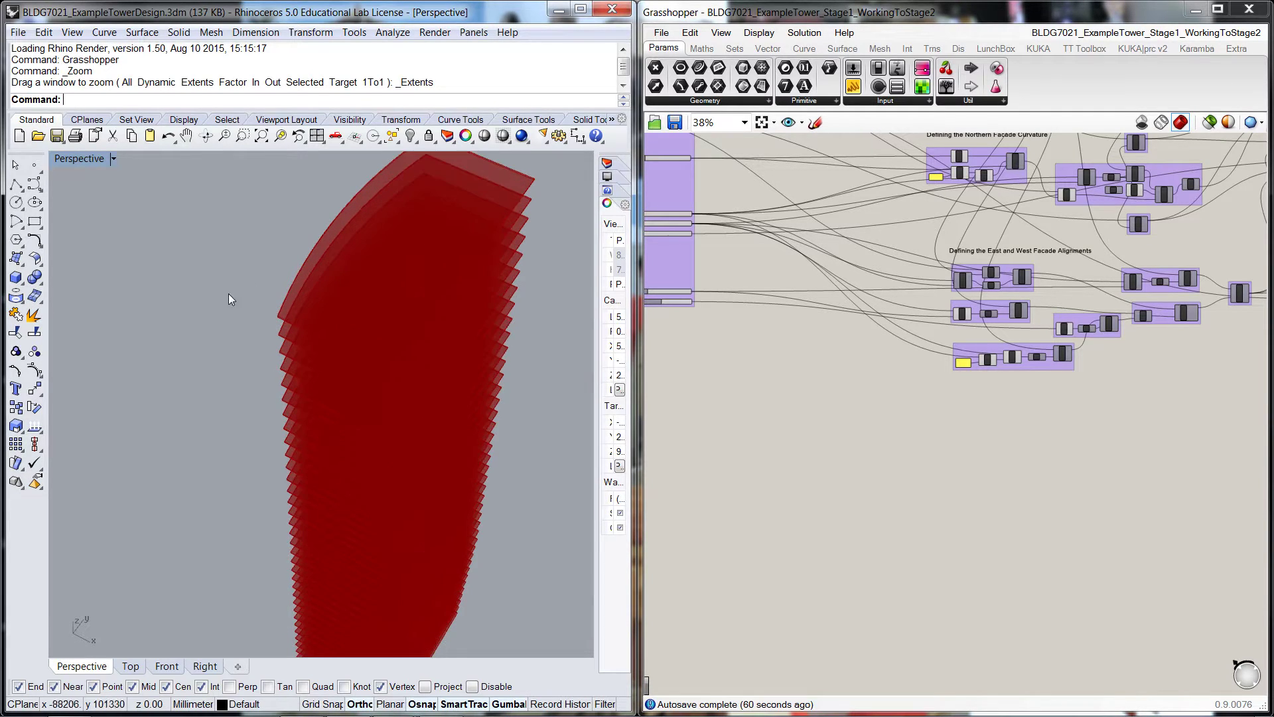
right_drag(325, 324, 365, 340)
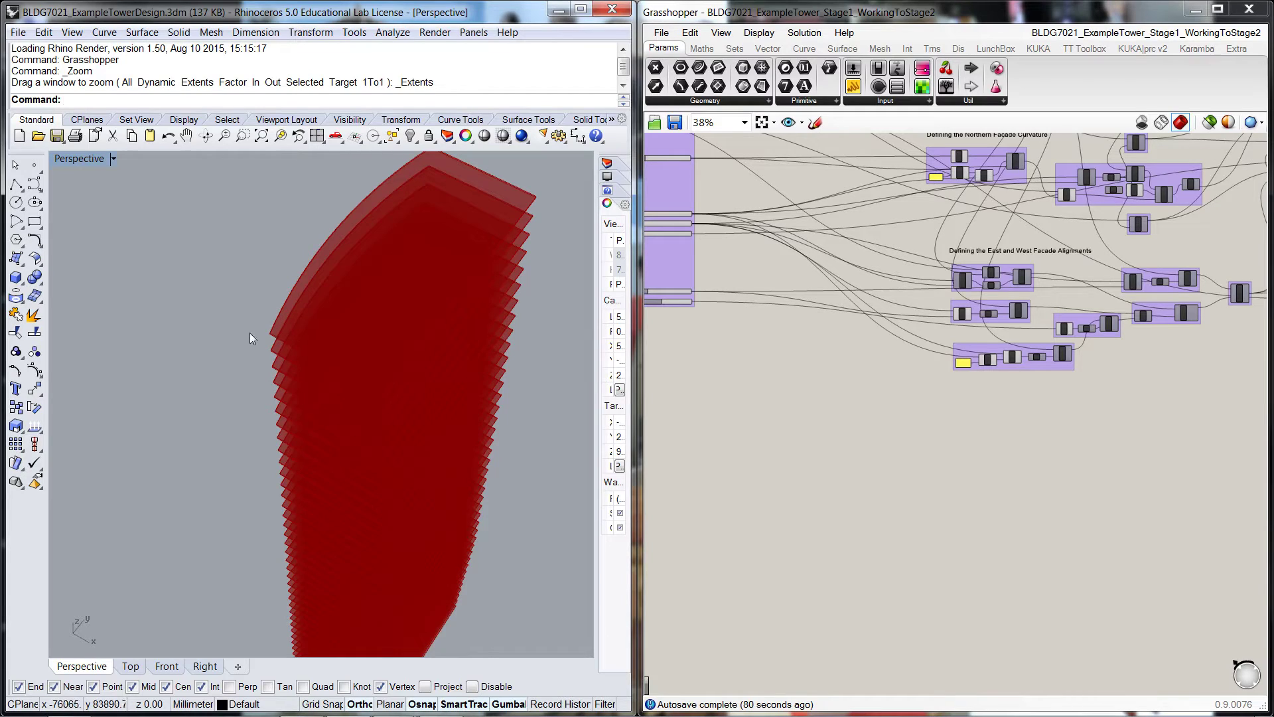
scroll(265, 322, up, 2)
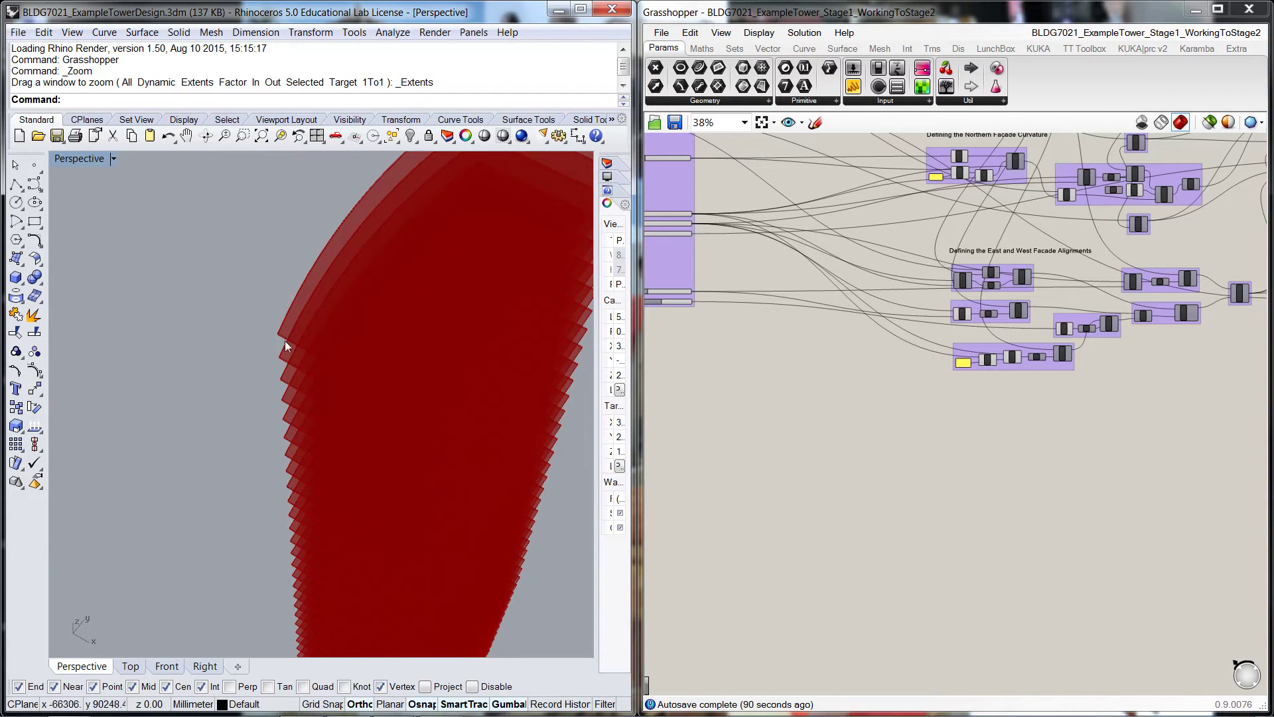
mouse_move(284, 340)
right_down()
mouse_move(240, 364)
mouse_move(268, 398)
mouse_move(251, 364)
mouse_move(272, 337)
right_up()
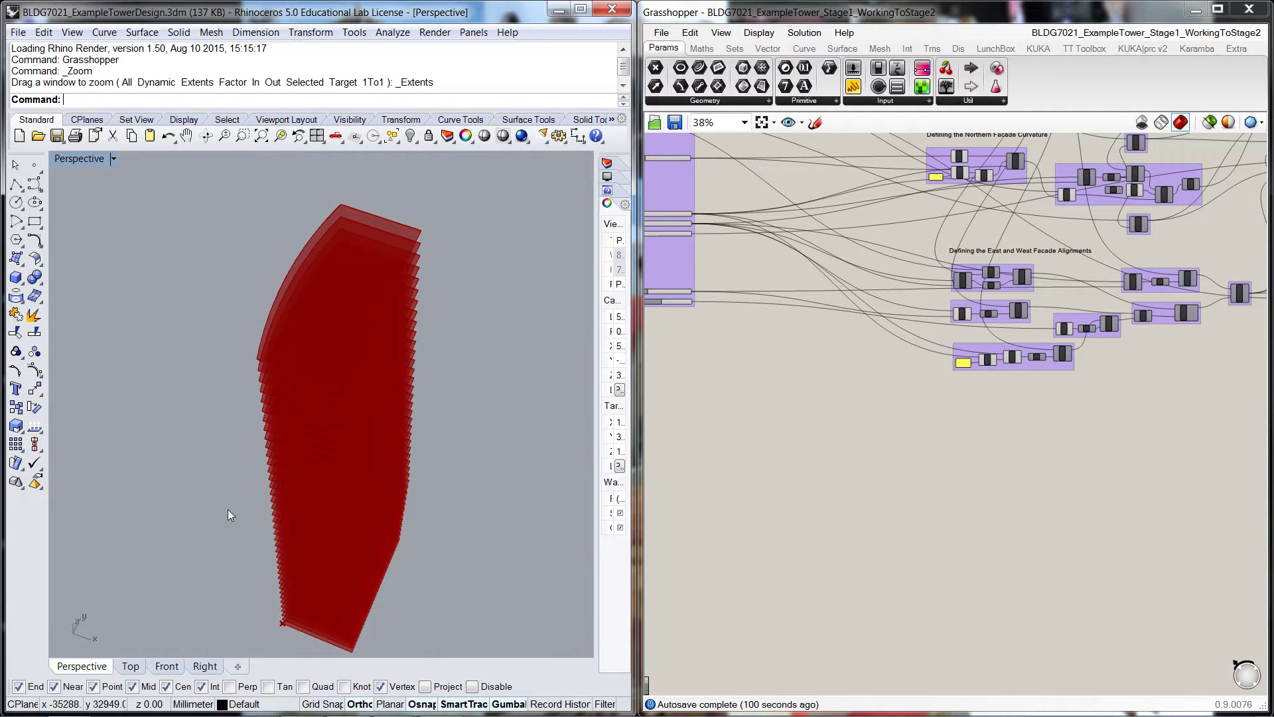
right_drag(229, 510, 212, 539)
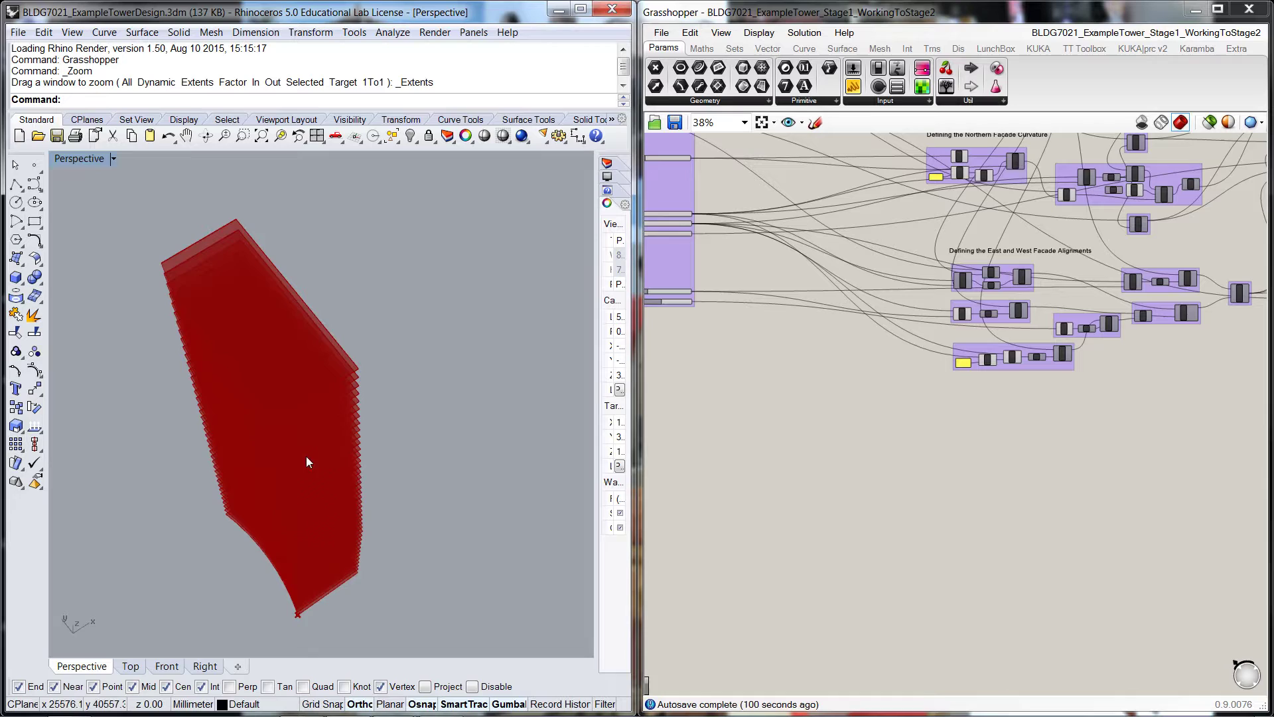
right_drag(397, 504, 260, 397)
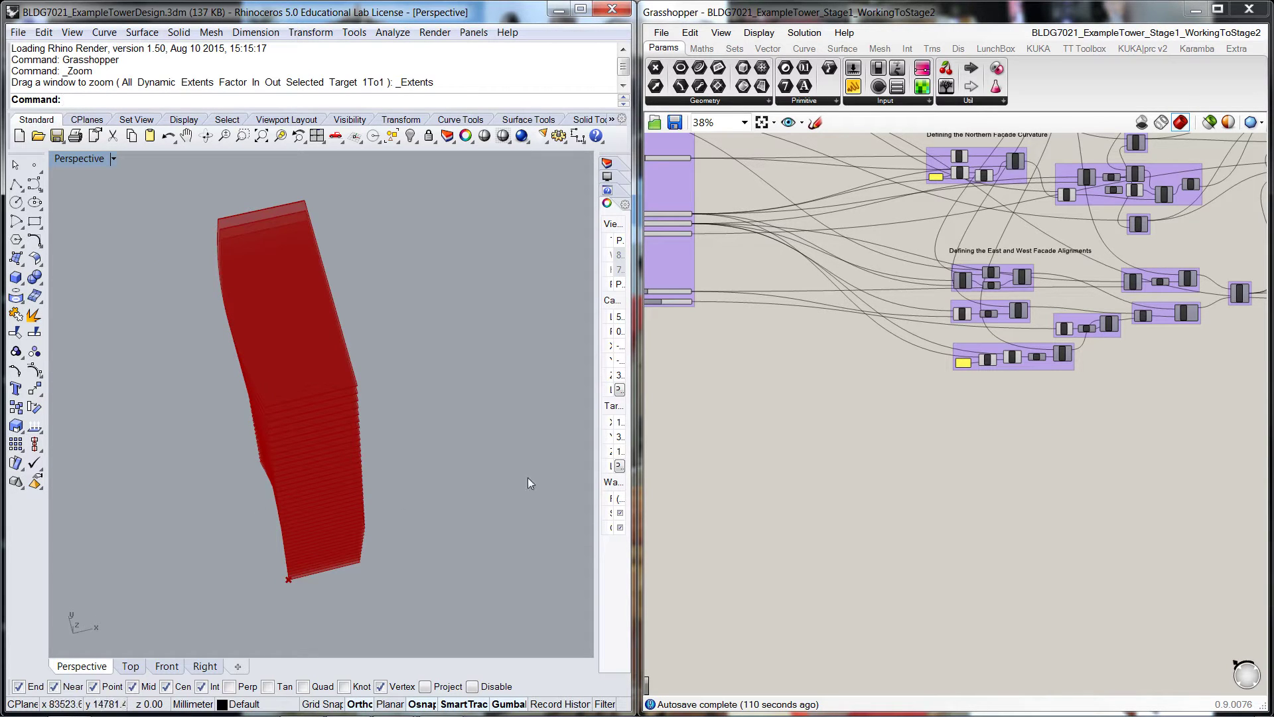
Bring up the CLT logic diagram image for reference, then close it
mouse_move(416, 714)
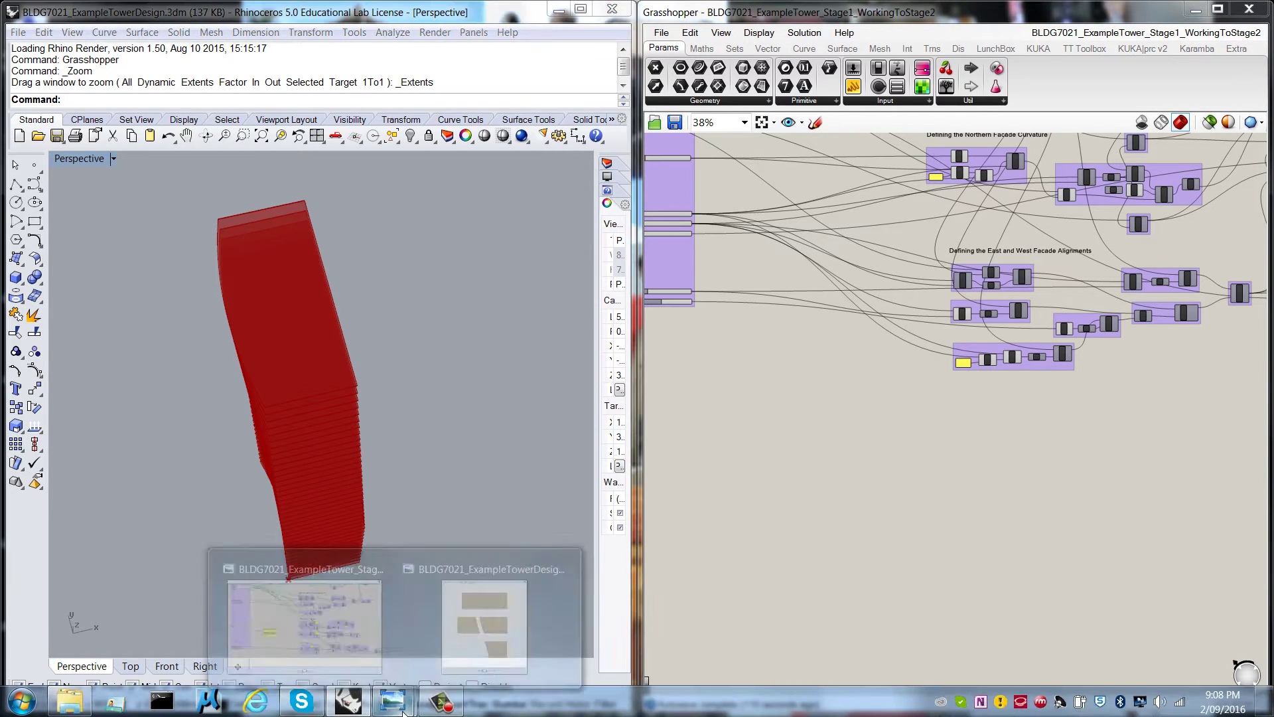
click(487, 607)
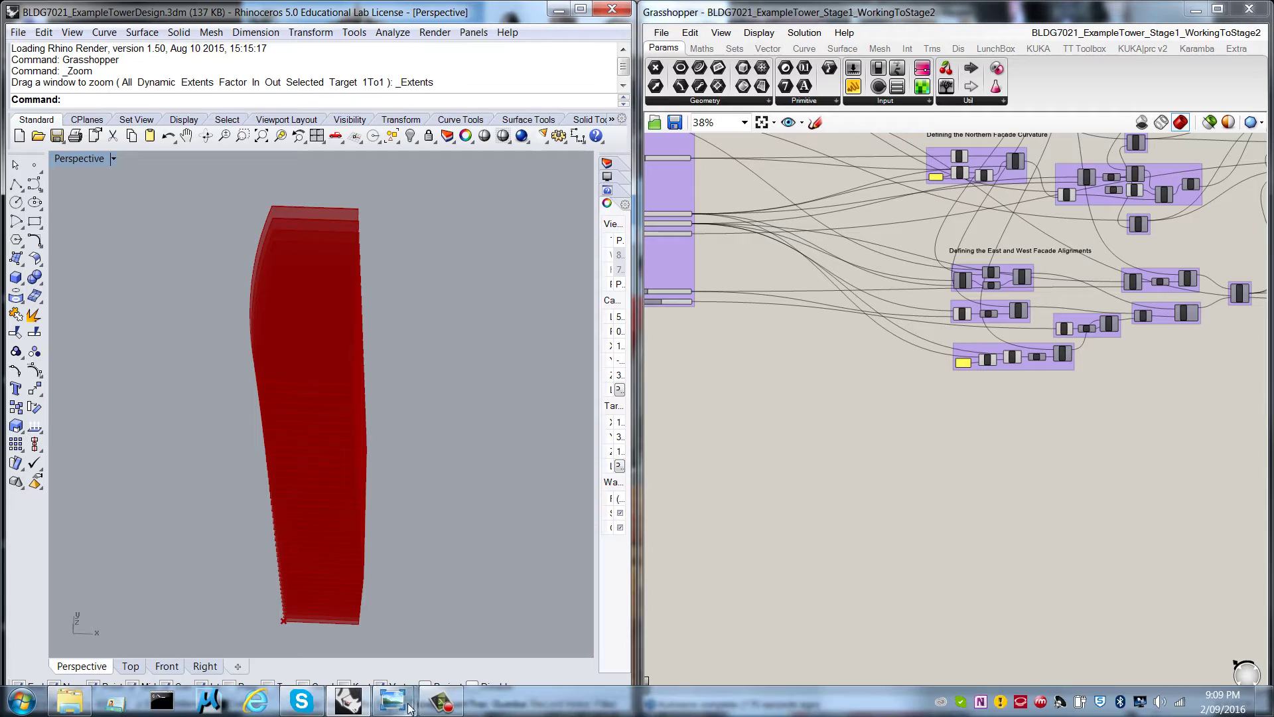
mouse_move(393, 700)
click(462, 628)
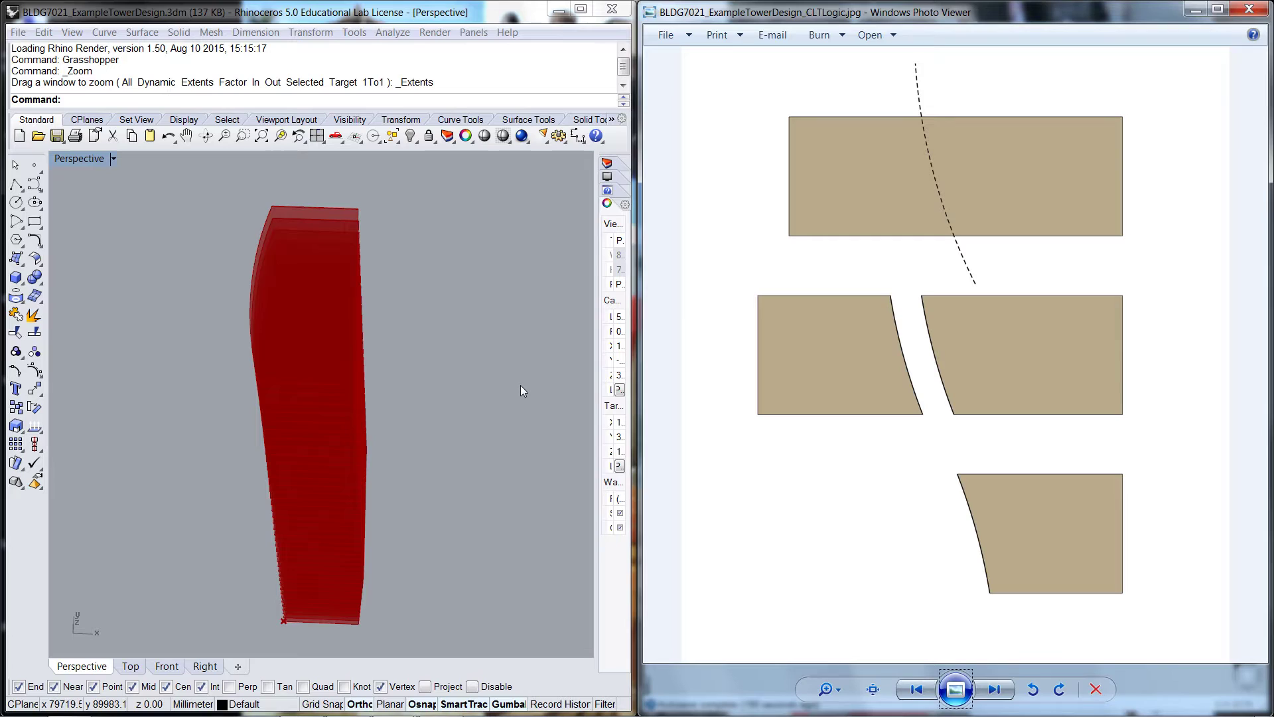
key(alt+F4)
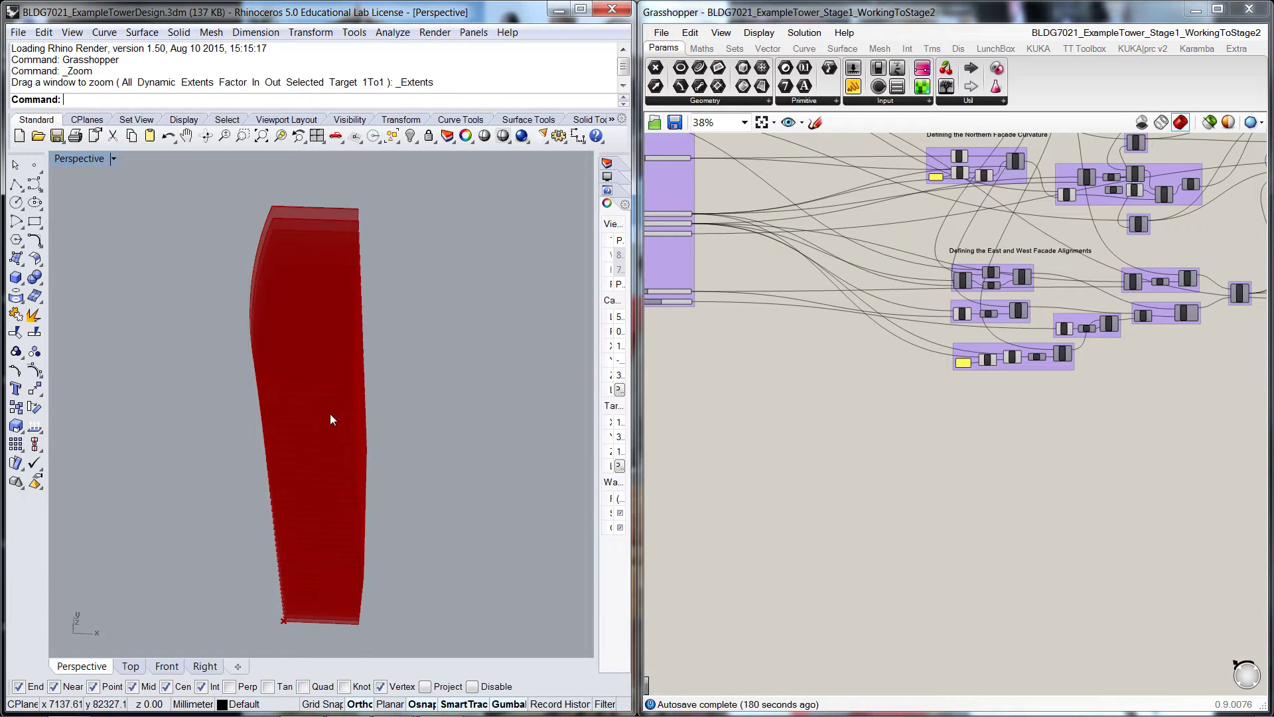
Focus the Grasshopper definition and pan to reveal its left side
right_drag(333, 421, 249, 309)
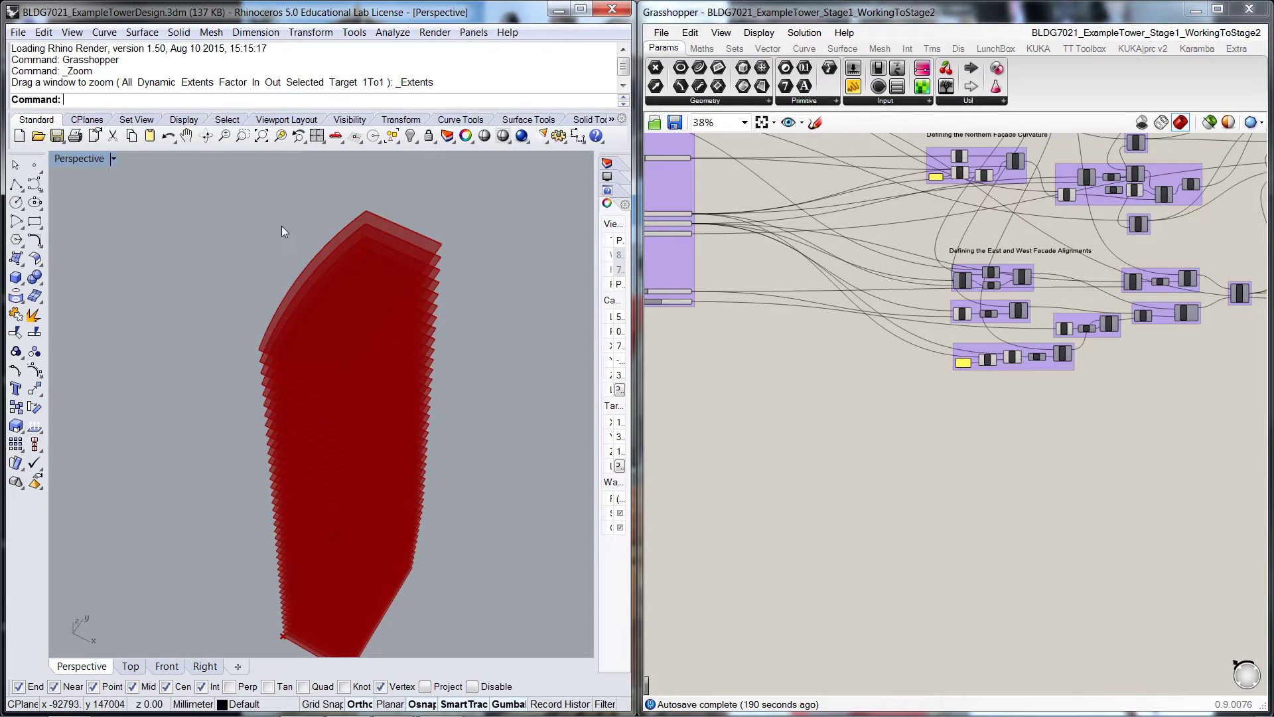
right_click(965, 472)
click(953, 476)
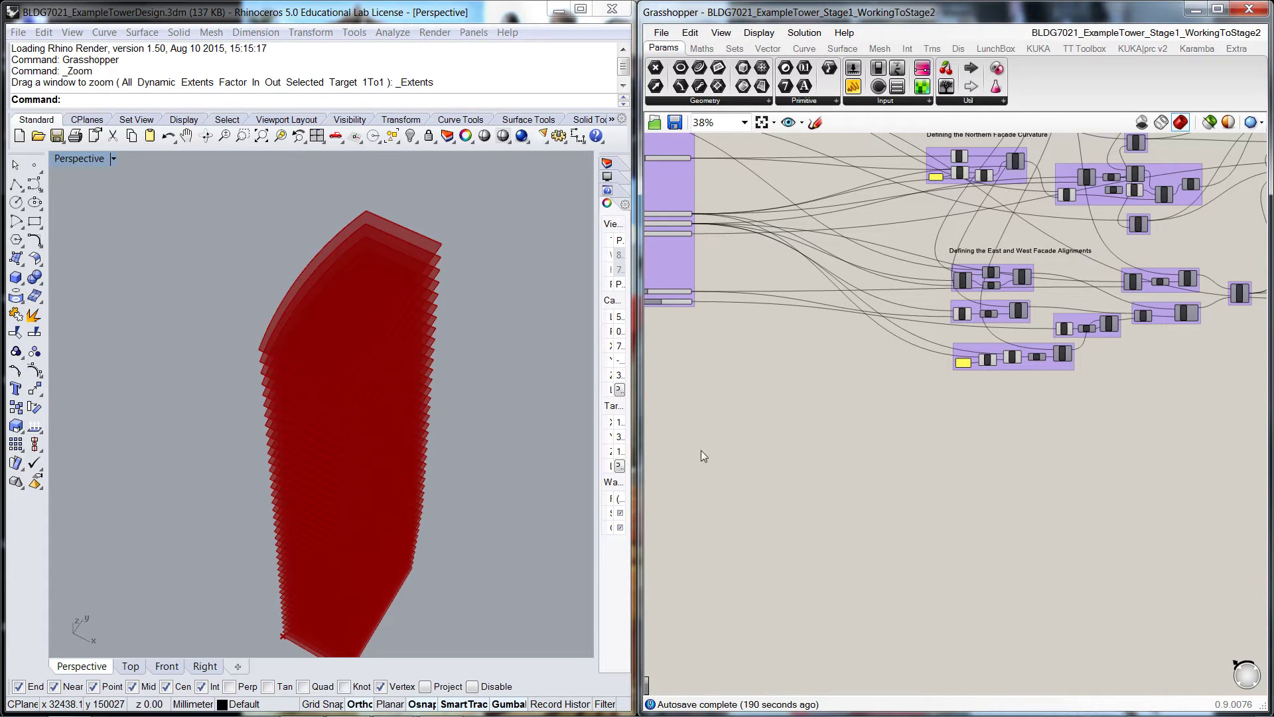
right_drag(701, 449, 792, 454)
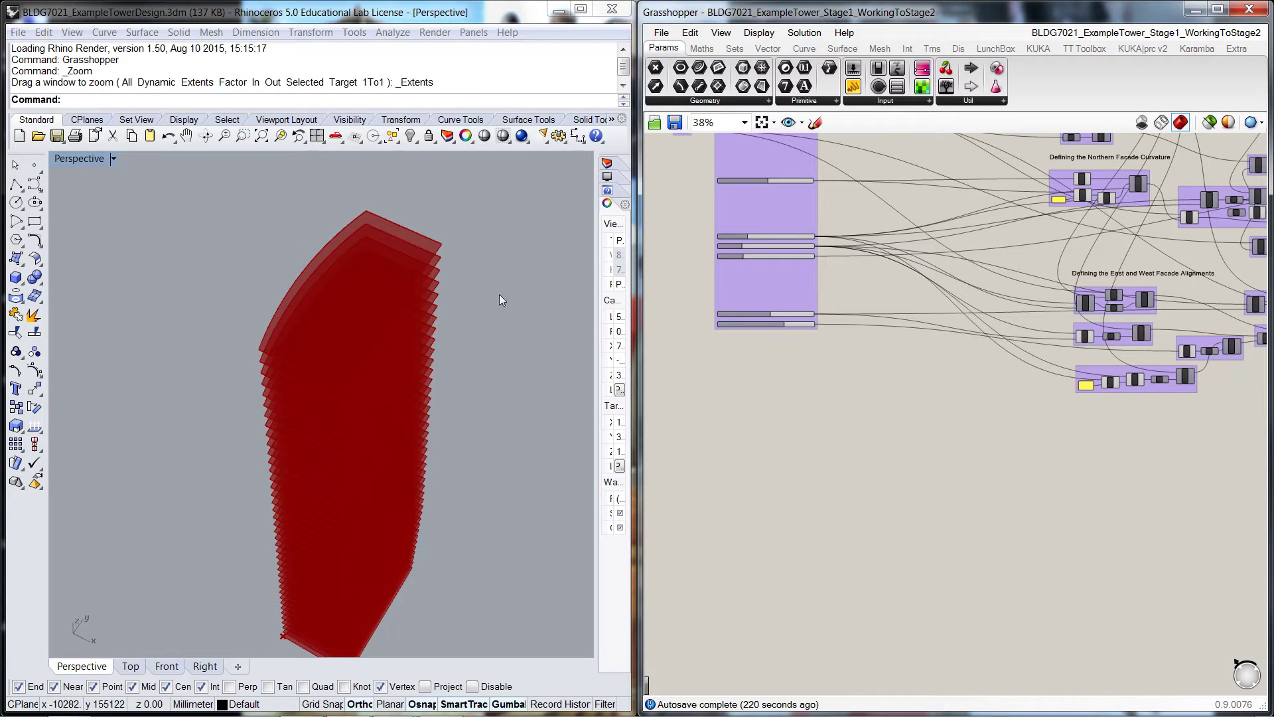
mouse_move(491, 353)
right_down()
mouse_move(500, 367)
mouse_move(488, 360)
right_up()
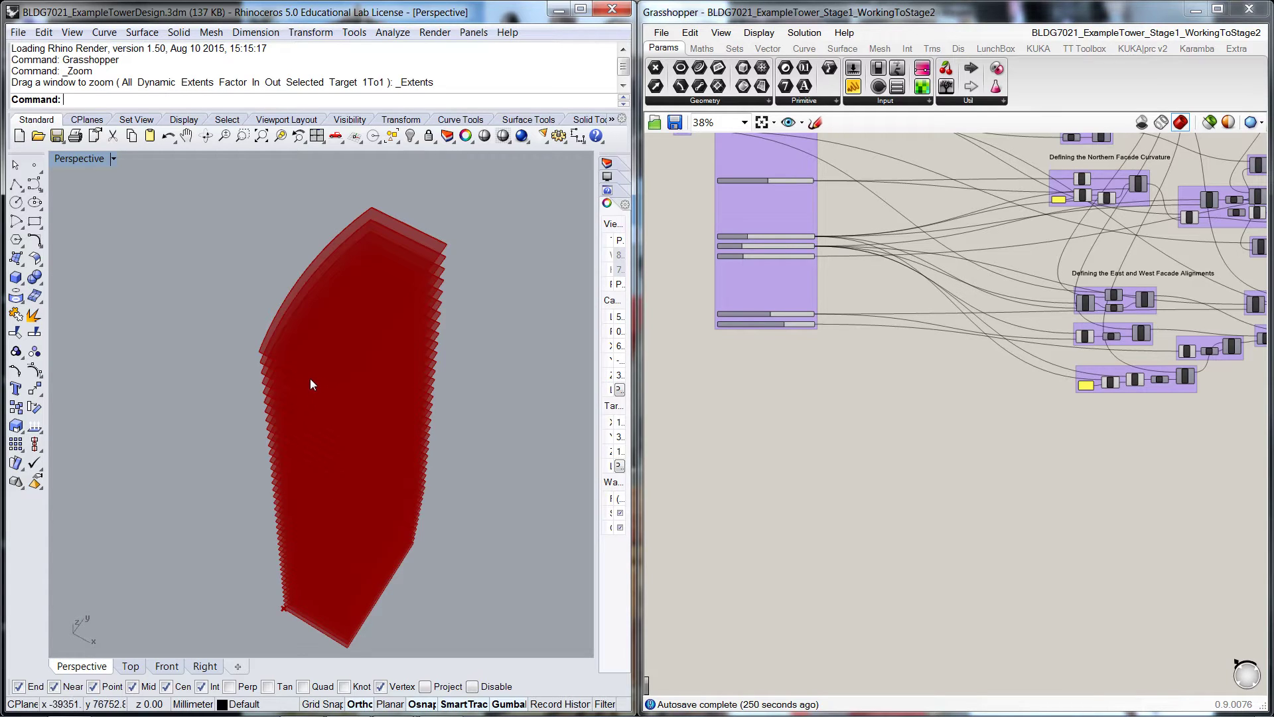
Place a new Number Slider from the component search near the other inputs
double_click(772, 421)
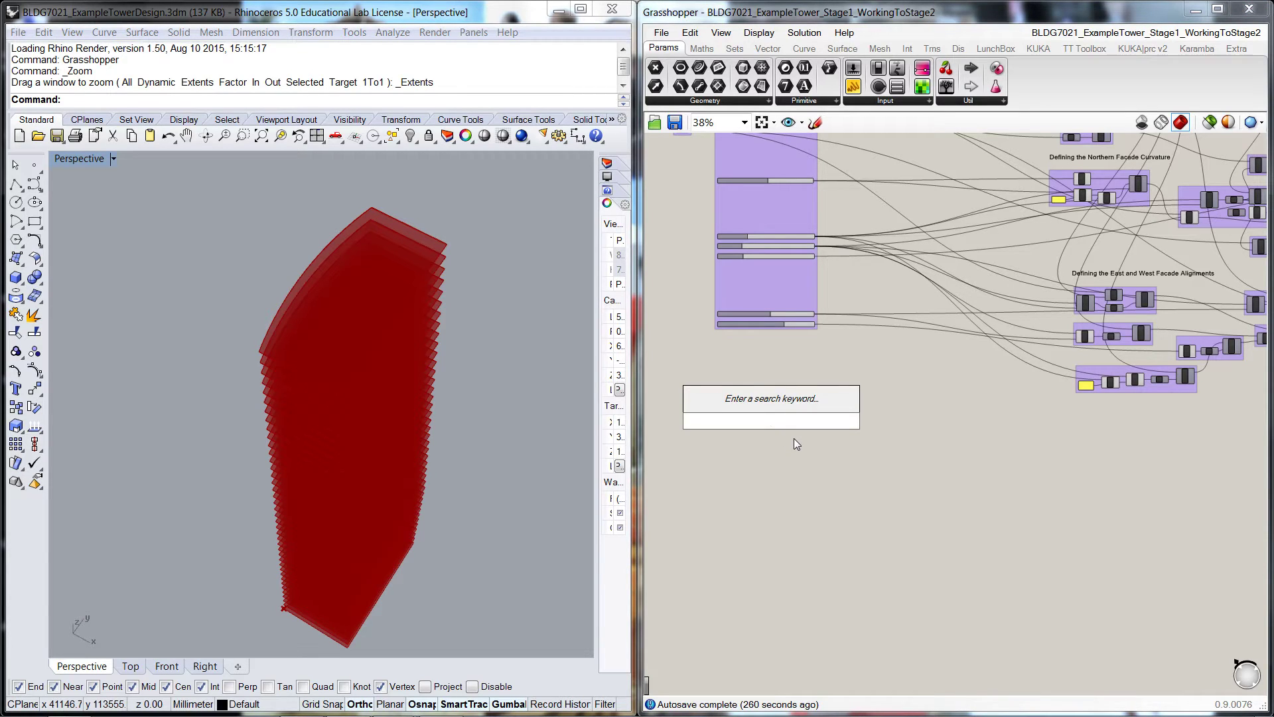
text(slider)
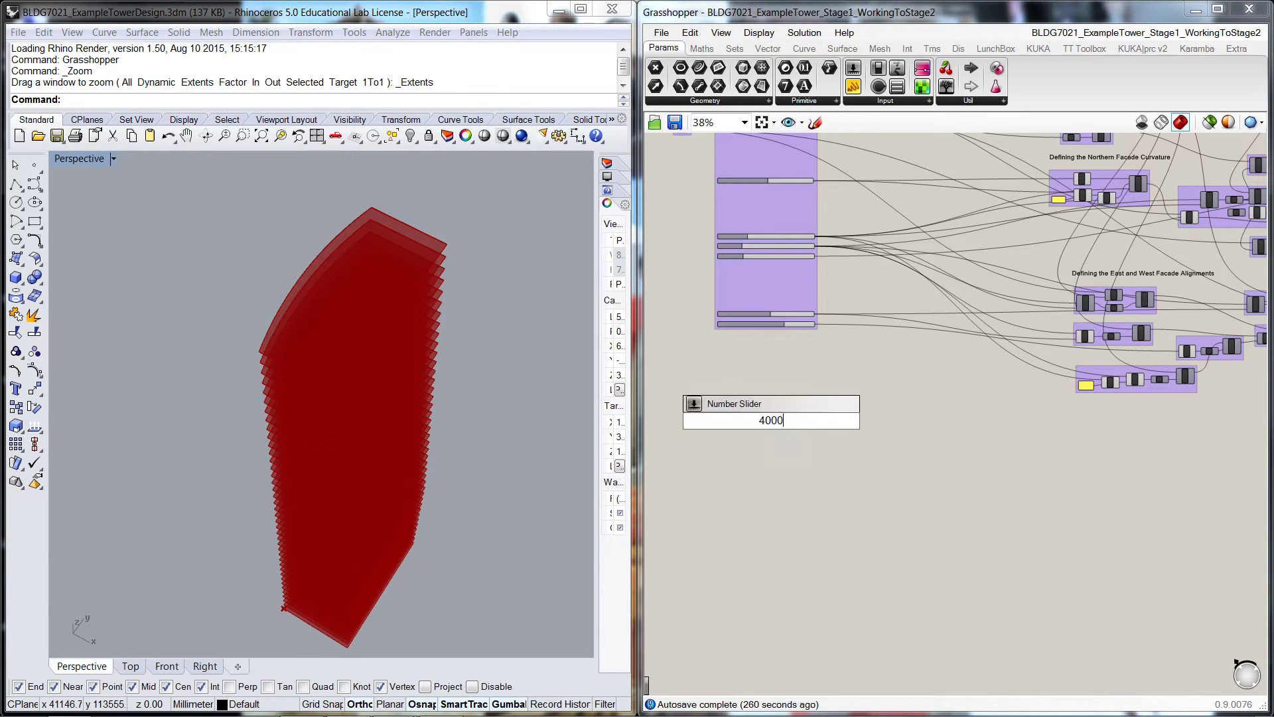
key(Return)
scroll(748, 398, up, 3)
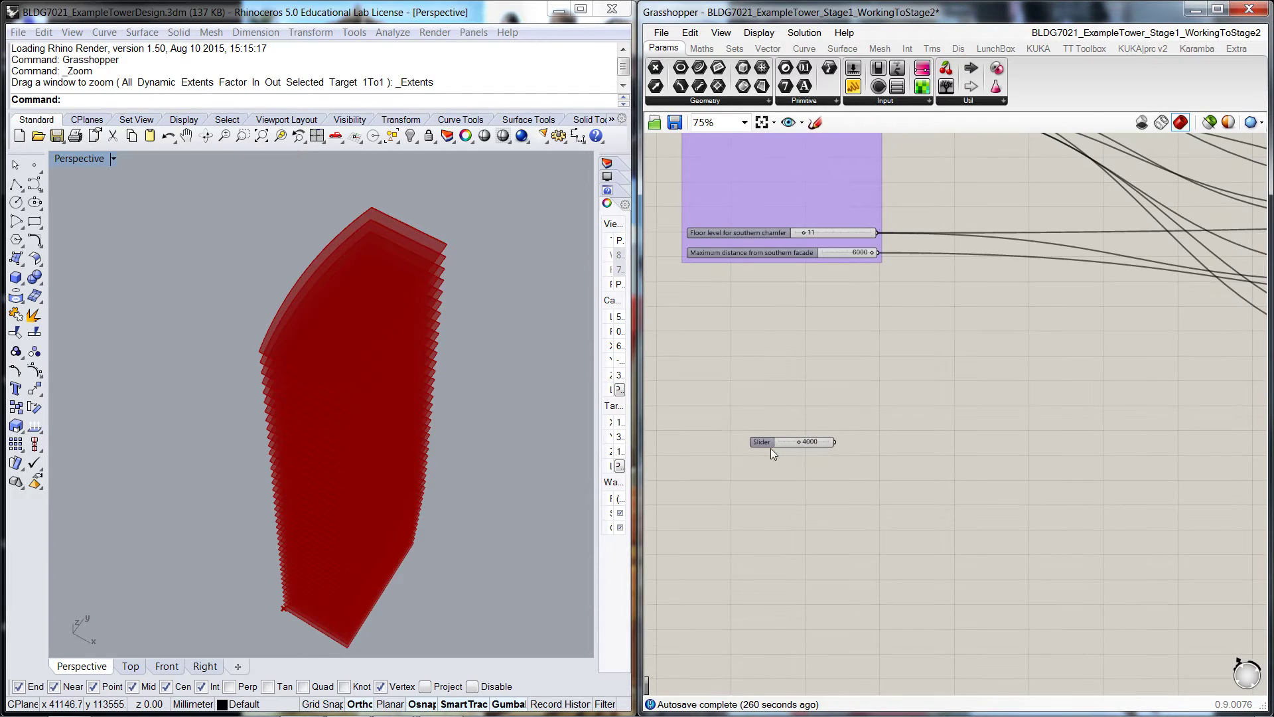
drag(756, 442, 715, 424)
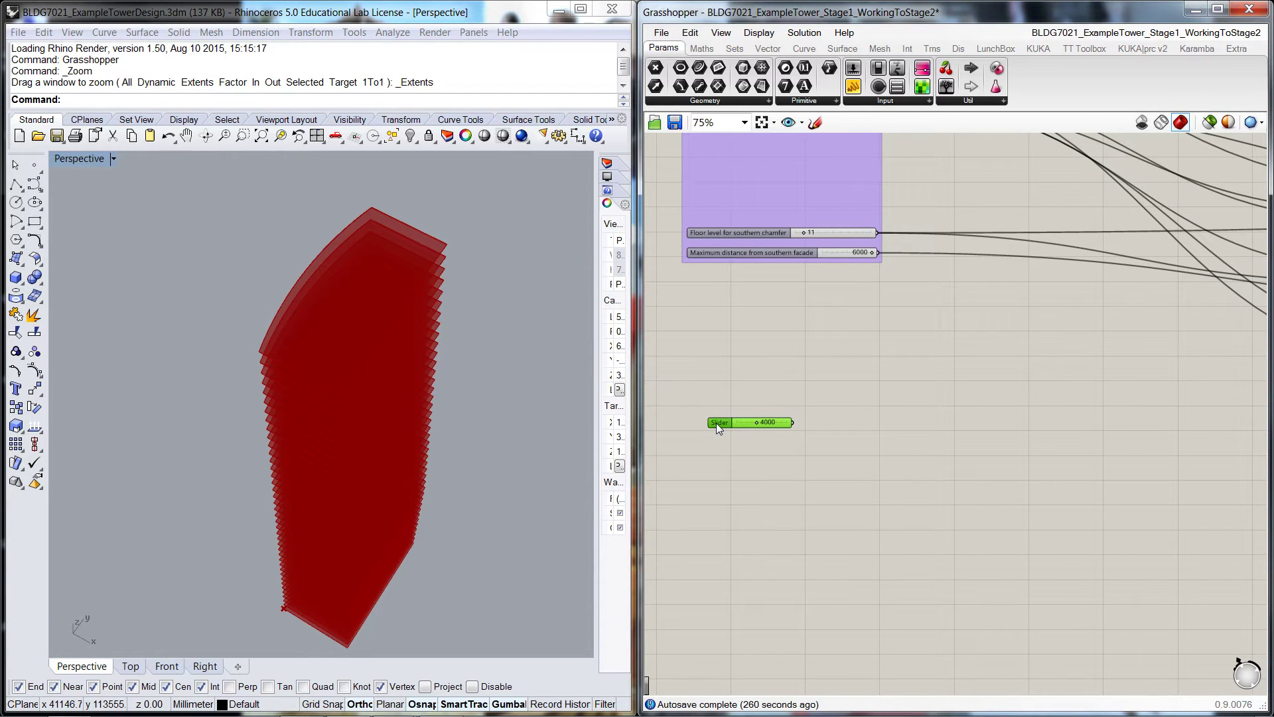
Name the slider 'CLT length' with a maximum of 15000 and confirm
double_click(715, 423)
click(712, 292)
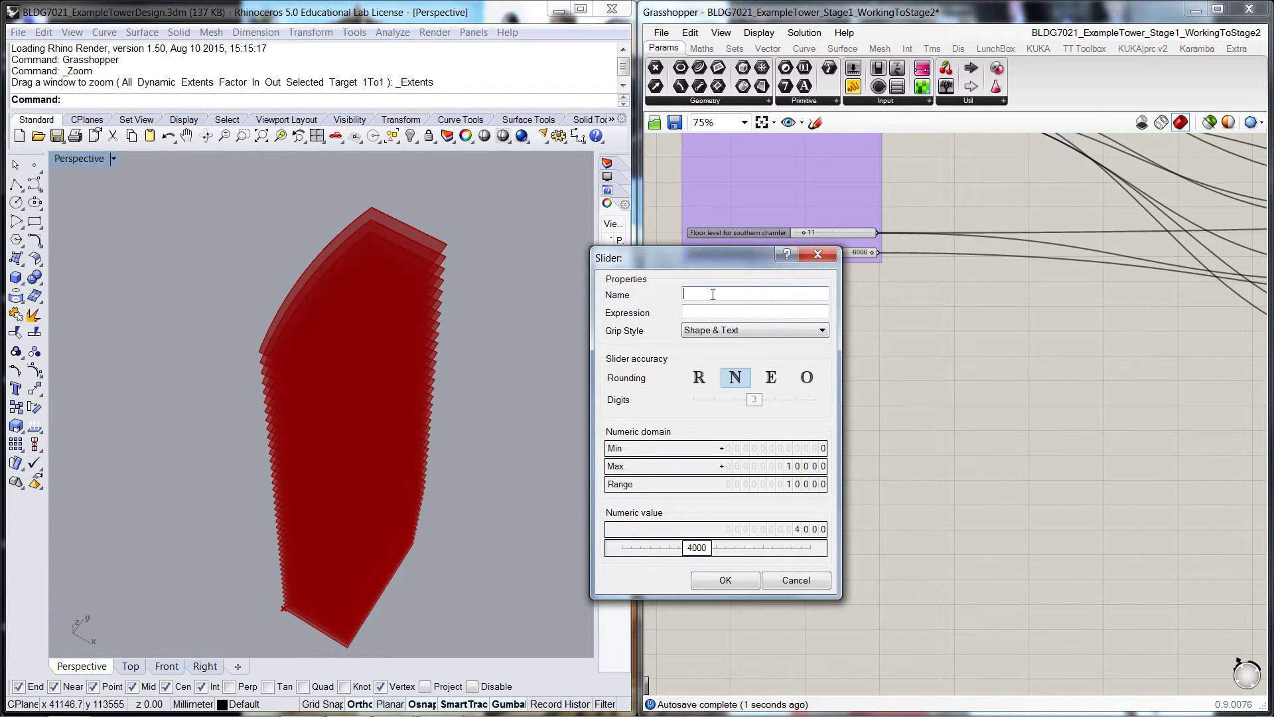
text(CLT )
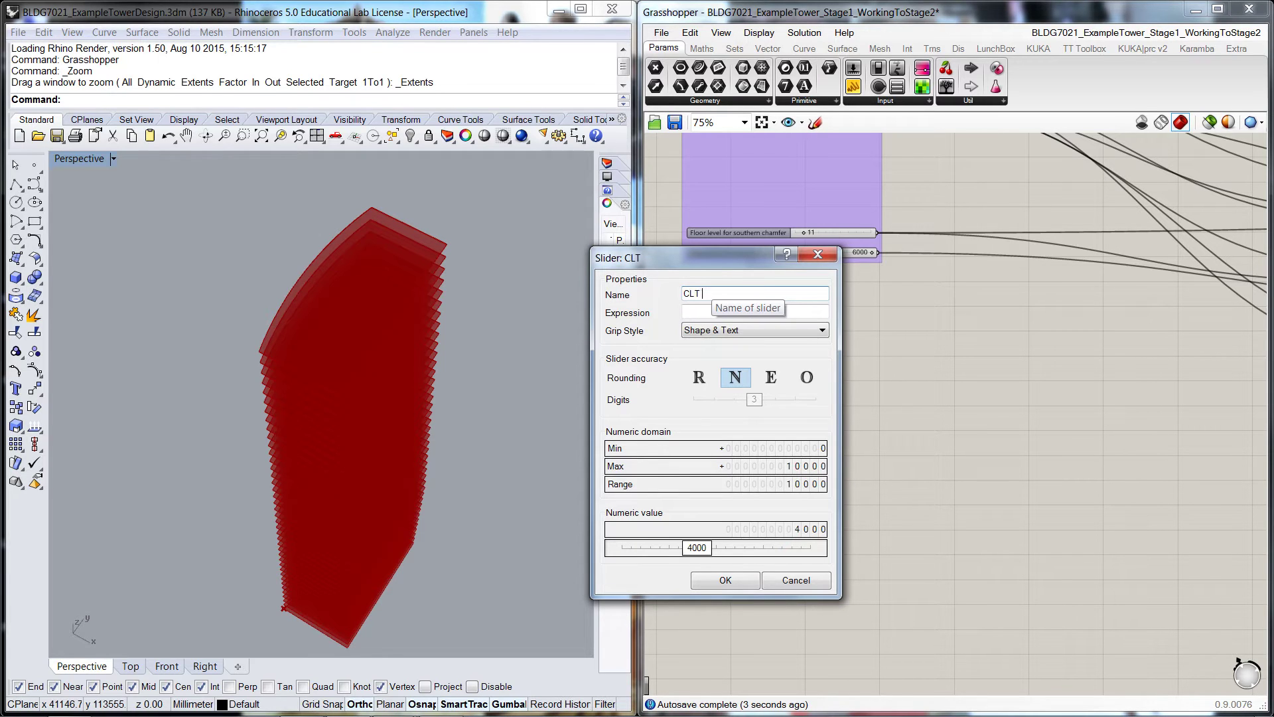
text(length)
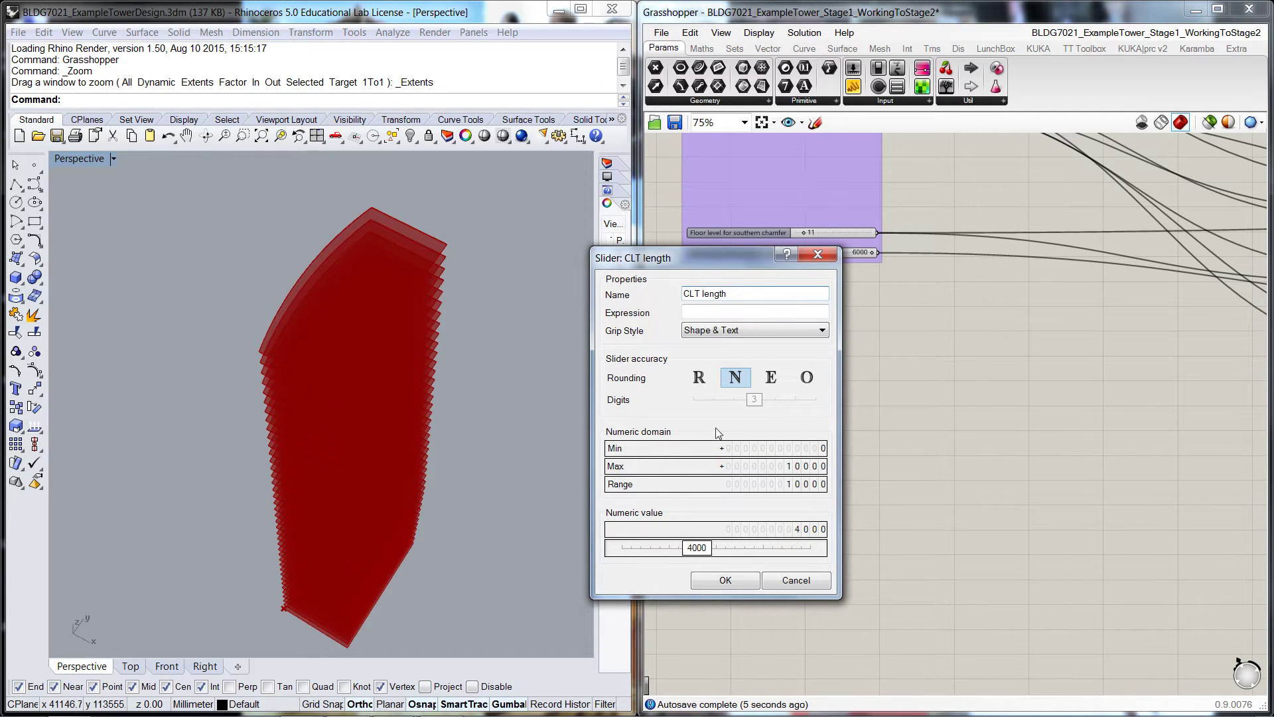
double_click(757, 468)
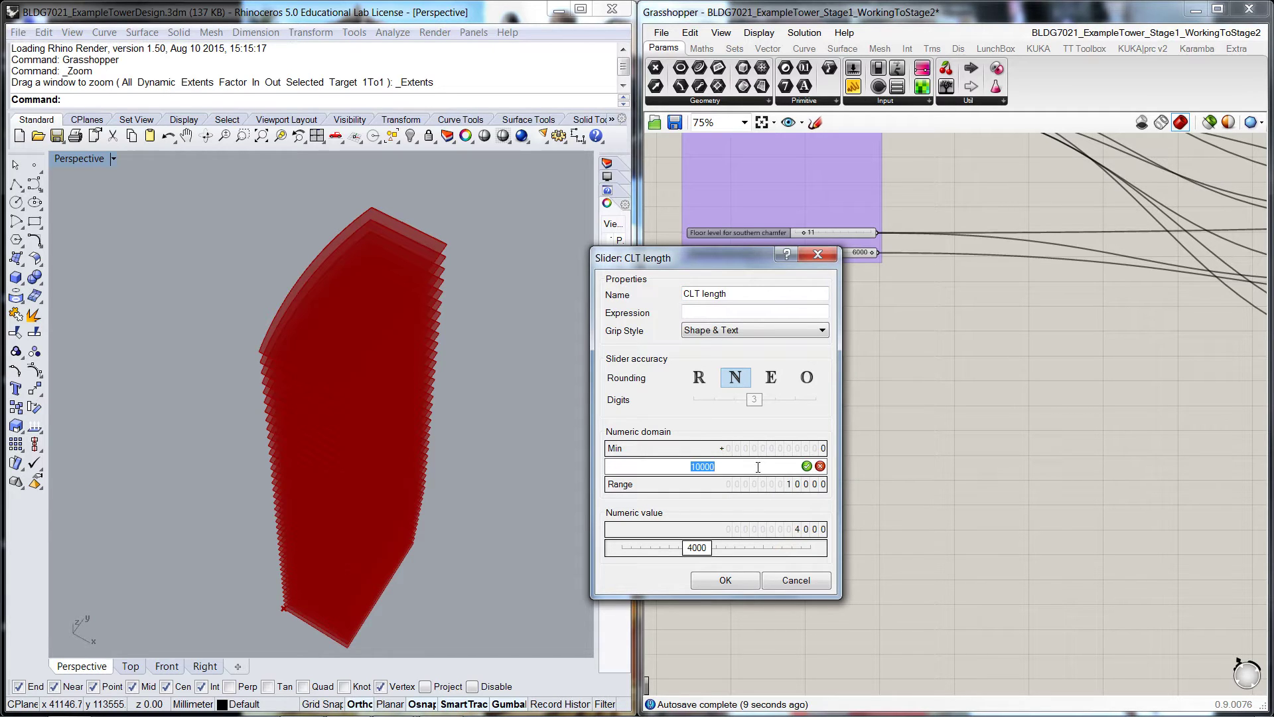
text(14)
key(BackSpace)
text(5000)
click(806, 467)
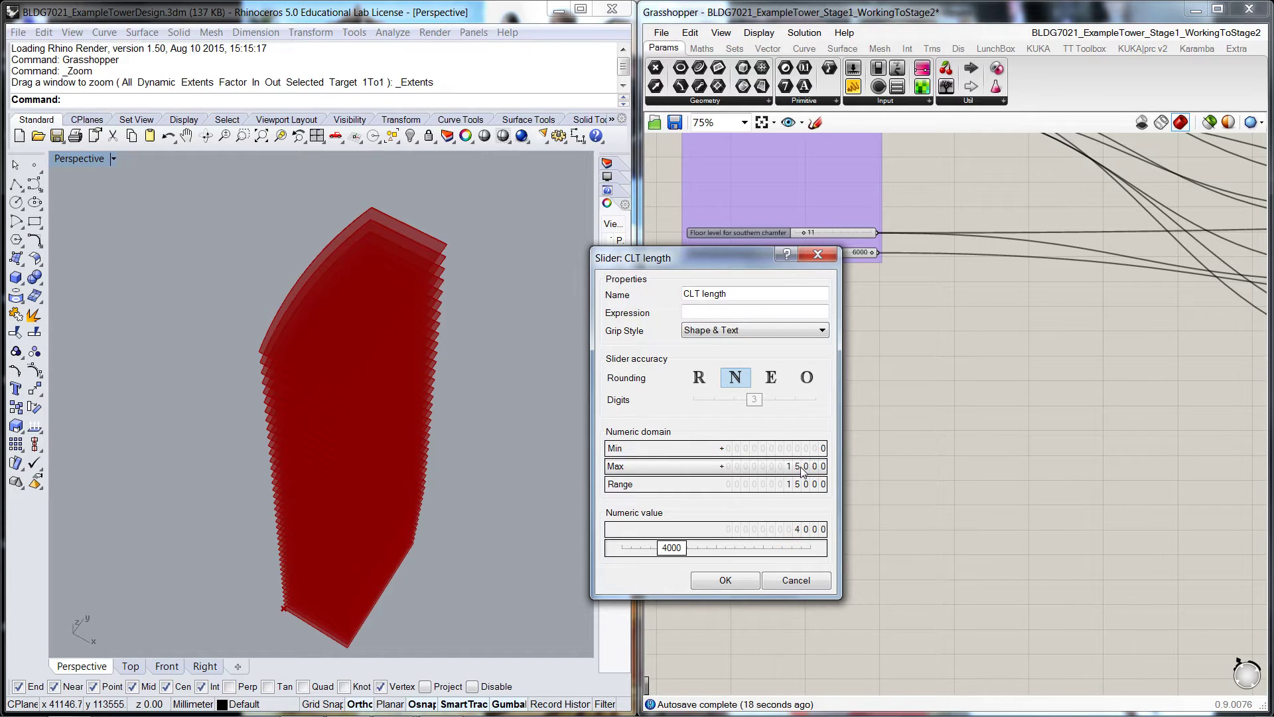
click(722, 580)
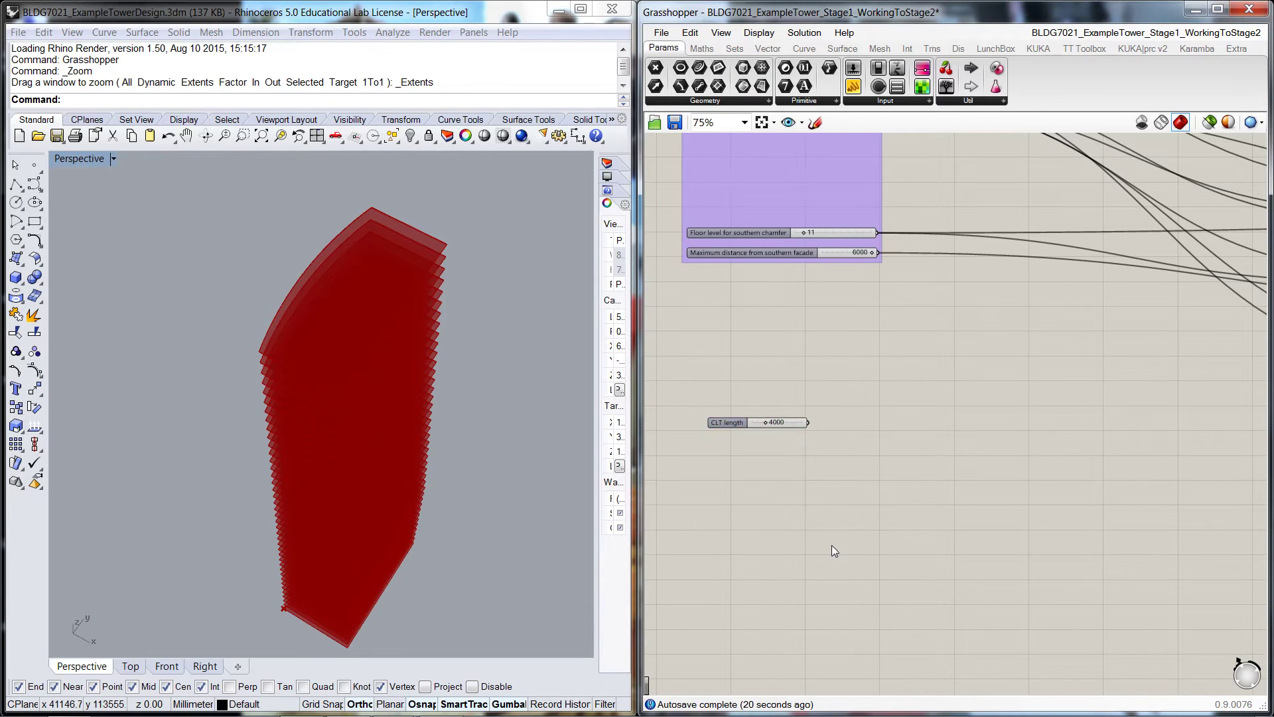
Align the CLT length slider beneath the purple input group
drag(797, 421, 880, 404)
click(853, 453)
drag(691, 412, 695, 411)
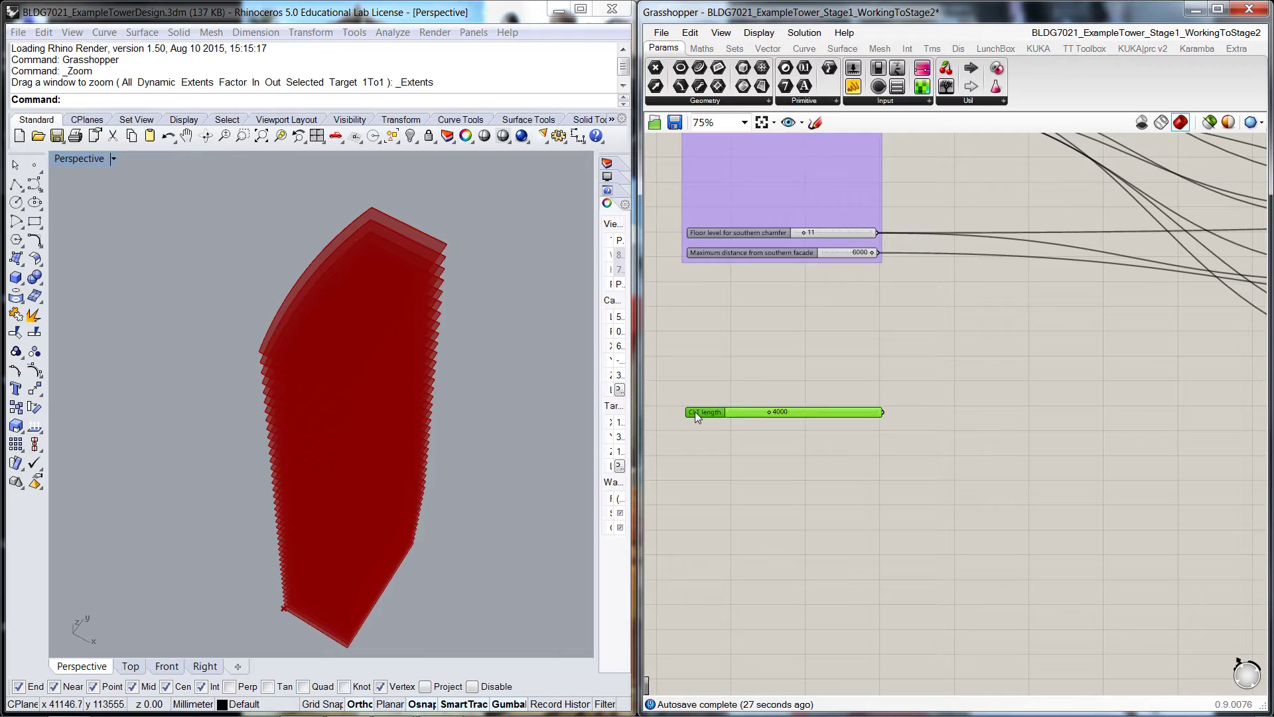
Add a slider named 'CLT Width' with maximum 3400 and place it under CLT length
double_click(746, 440)
text(4000)
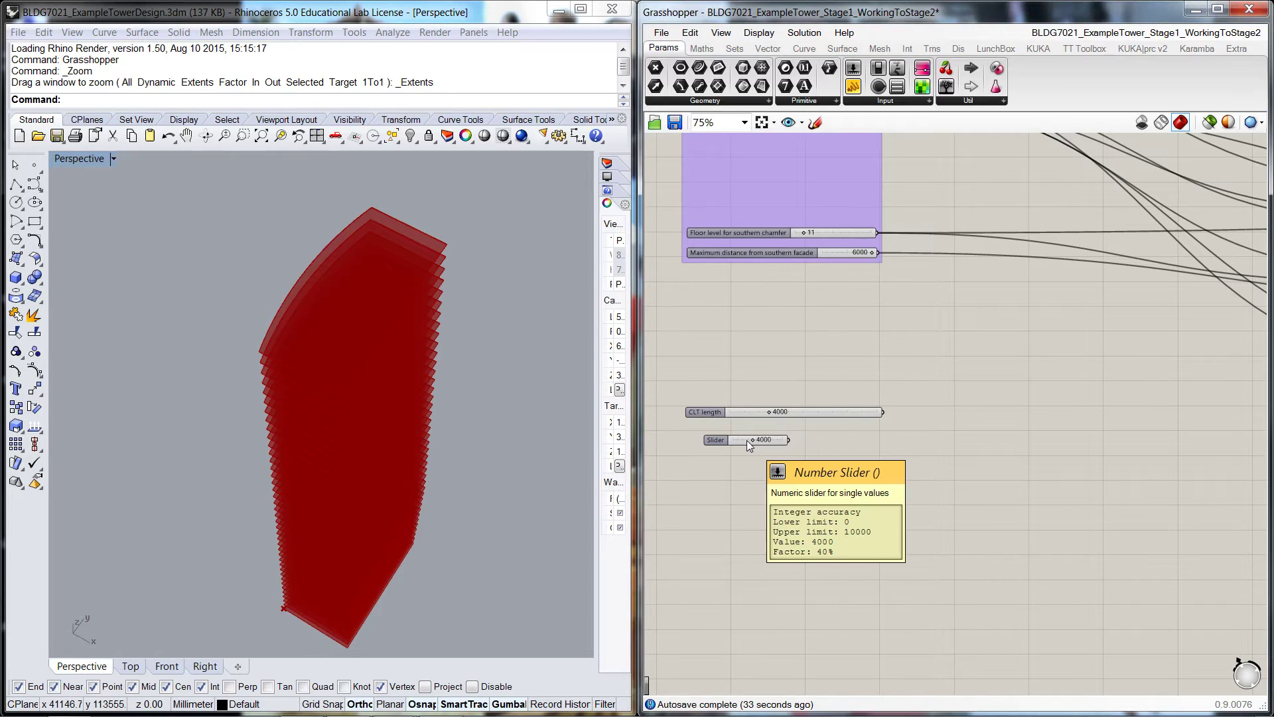
key(Return)
double_click(719, 435)
click(744, 306)
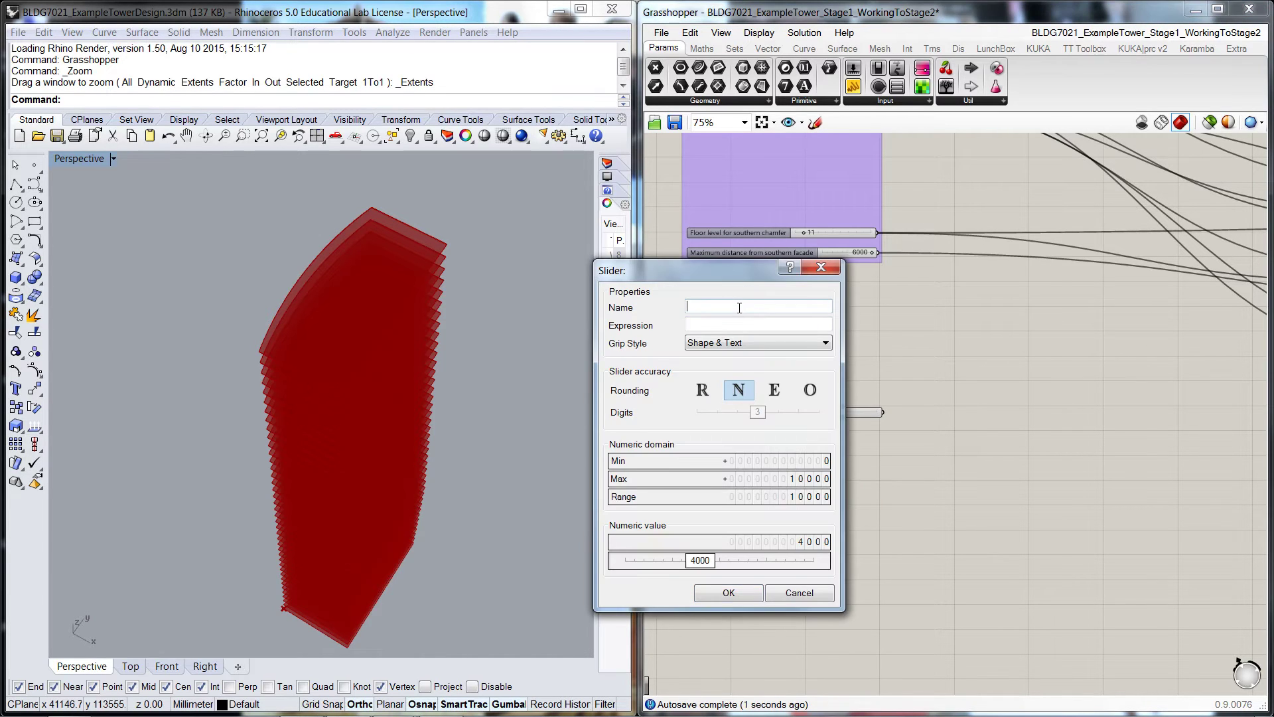
text(CLT Width)
double_click(777, 479)
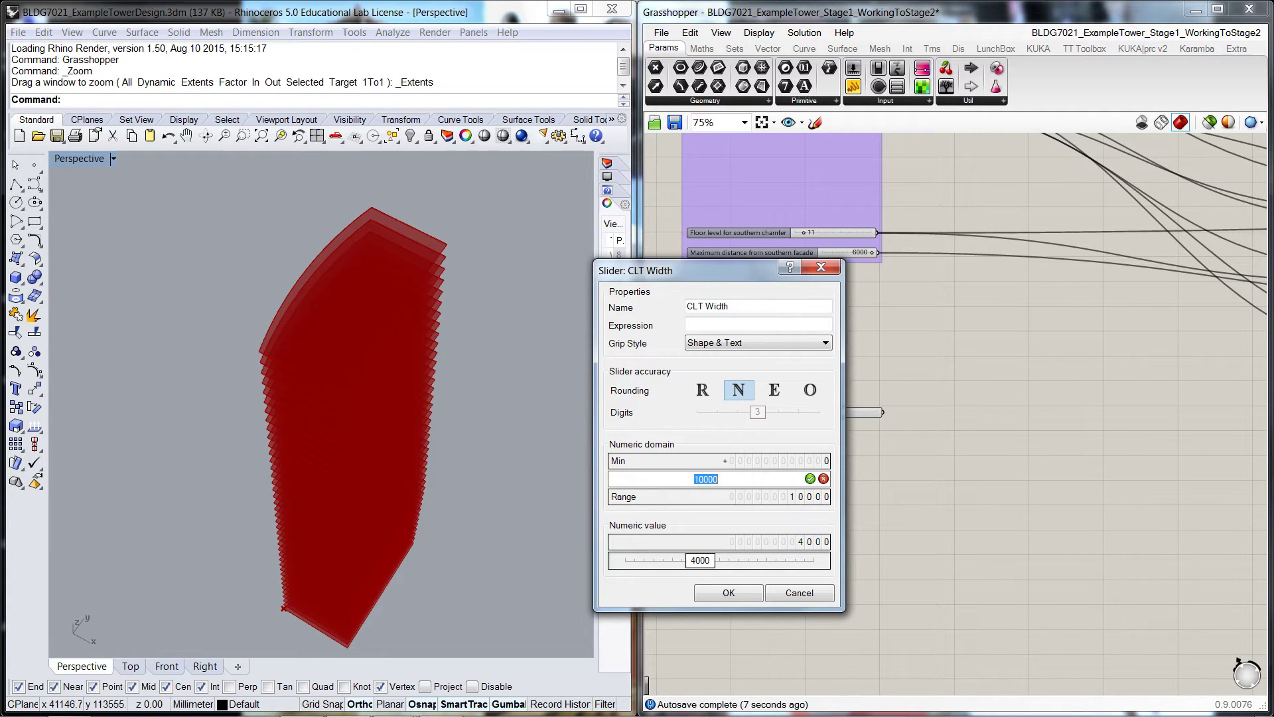
text(3400)
click(810, 478)
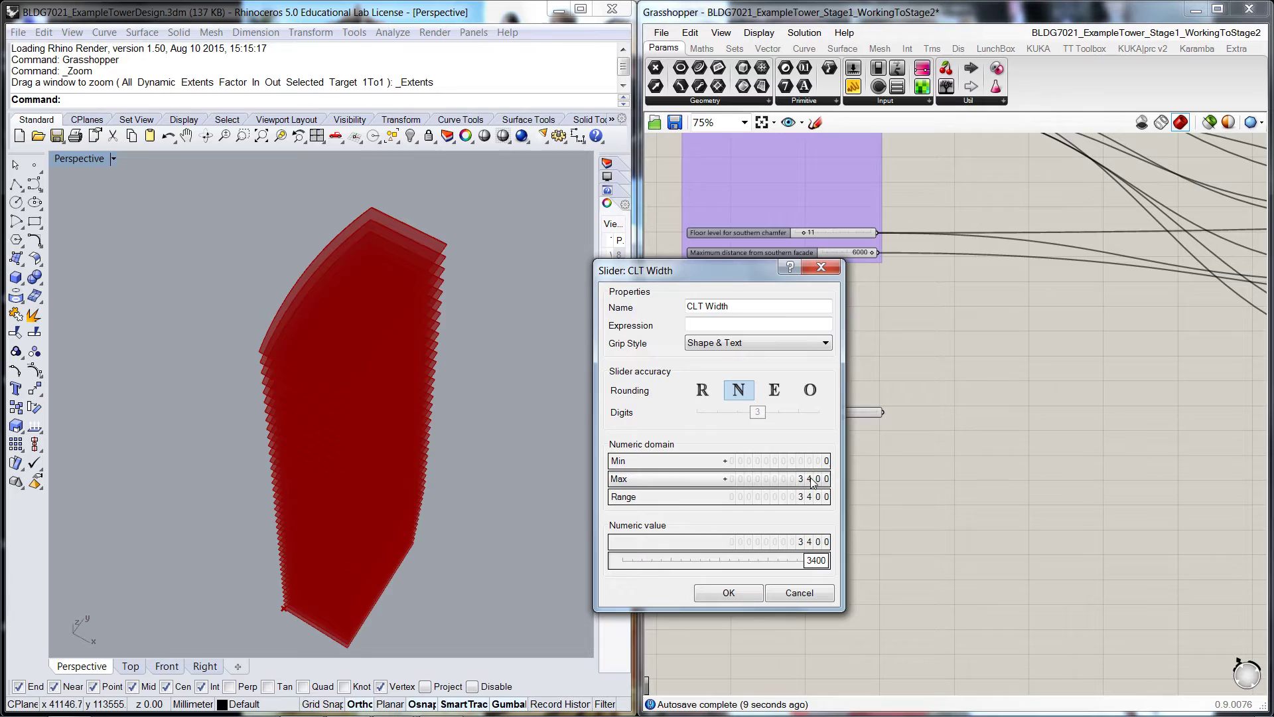
key(Return)
drag(741, 445, 888, 432)
click(856, 469)
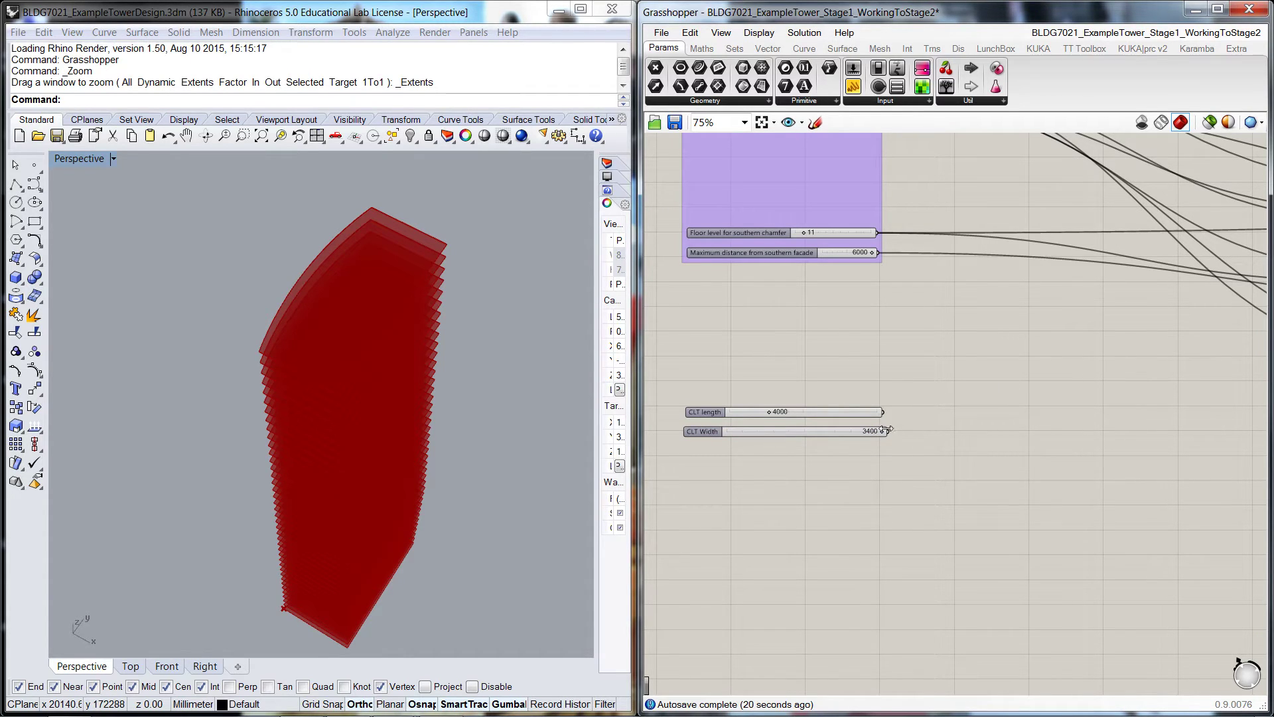
Narrow the CLT Width slider and drag CLT length up to about 7503
drag(886, 431, 878, 431)
drag(771, 413, 838, 428)
scroll(789, 417, up, 4)
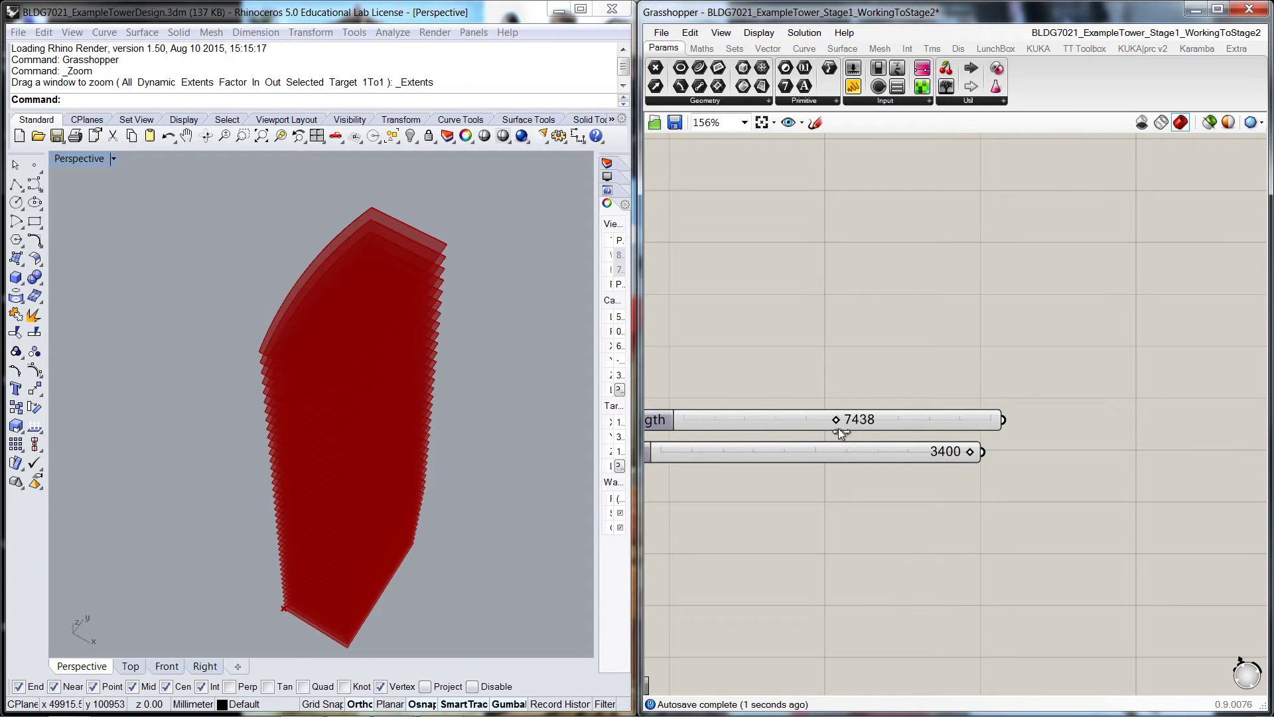
scroll(862, 484, down, 4)
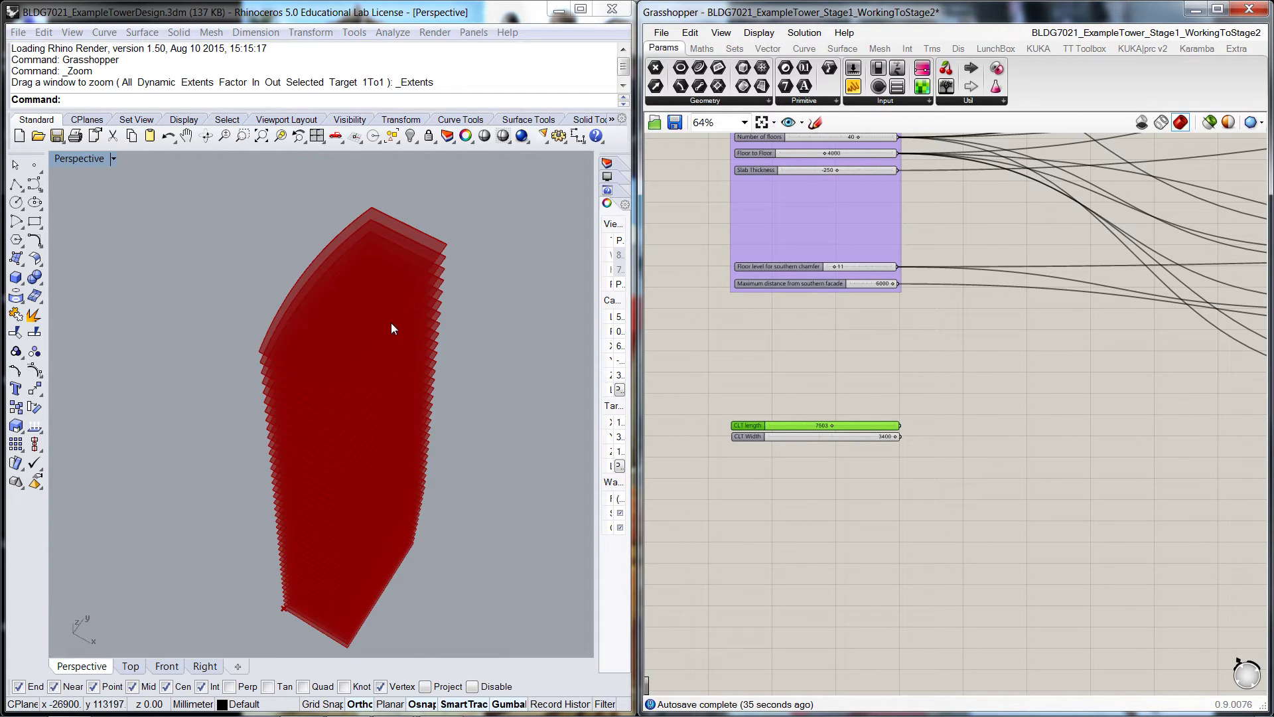
Place an Addition component below the facade alignment groups
click(827, 539)
scroll(1010, 495, down, 3)
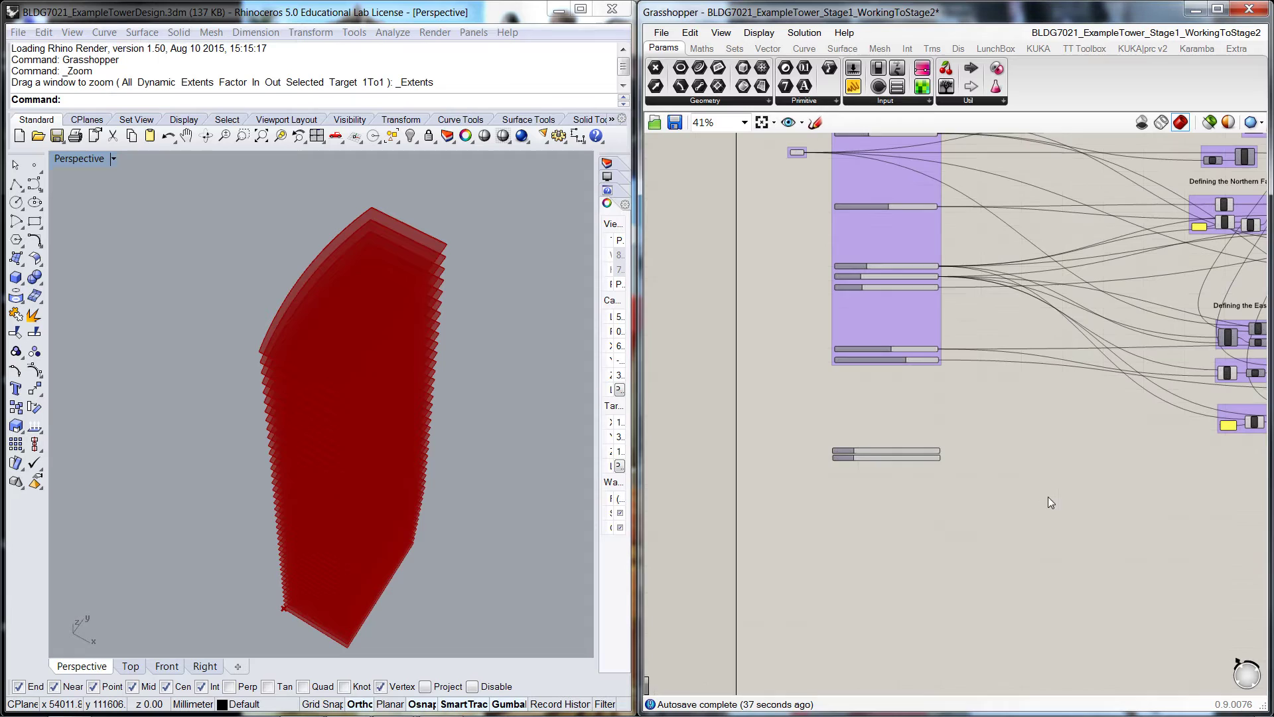
right_drag(1154, 512, 1021, 502)
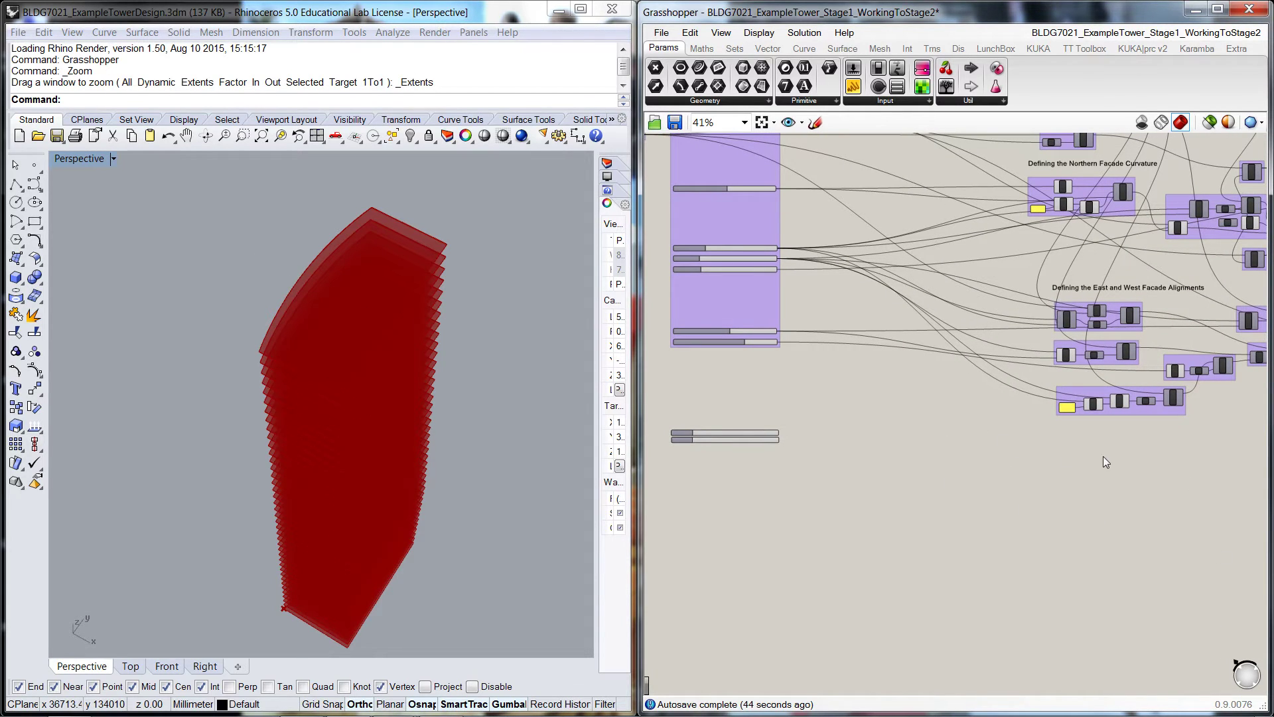
right_drag(1108, 481, 1022, 460)
double_click(1006, 463)
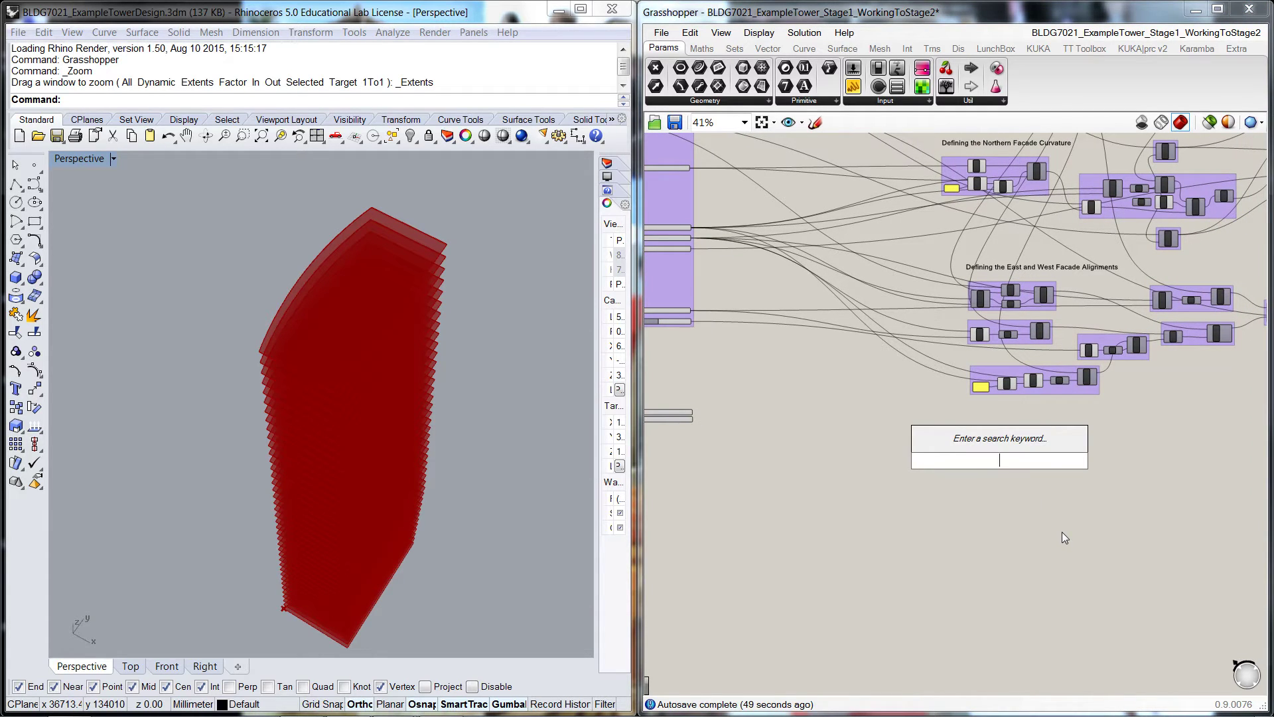
text(addition)
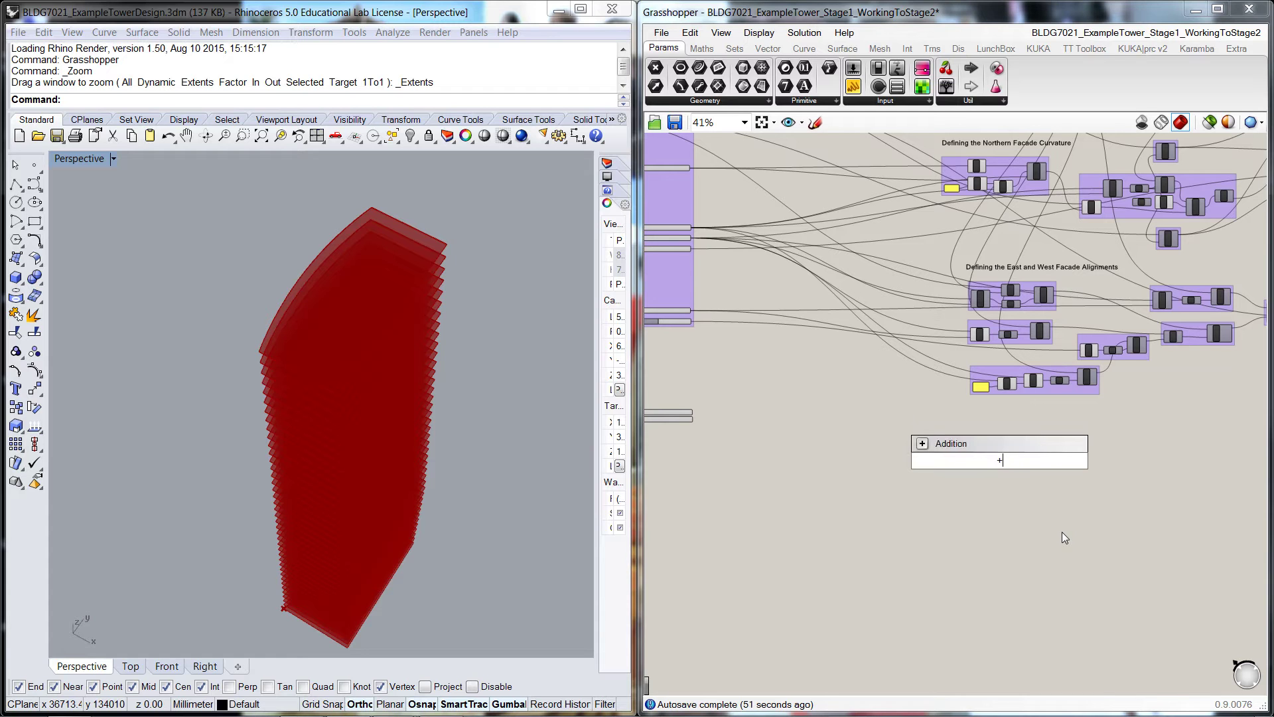
key(Return)
scroll(762, 269, up, 4)
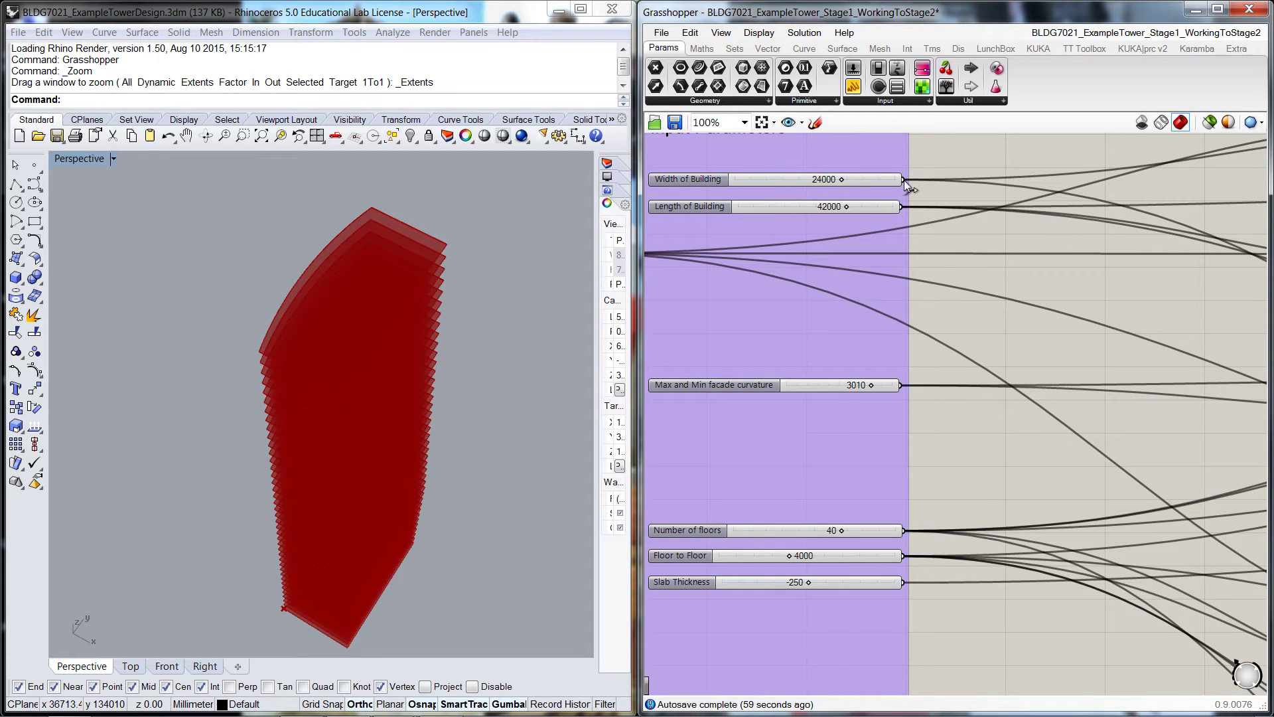
Wire the Width of Building and facade curvature values into the addition's inputs
drag(904, 180, 1189, 647)
scroll(1214, 677, down, 4)
scroll(1224, 640, up, 3)
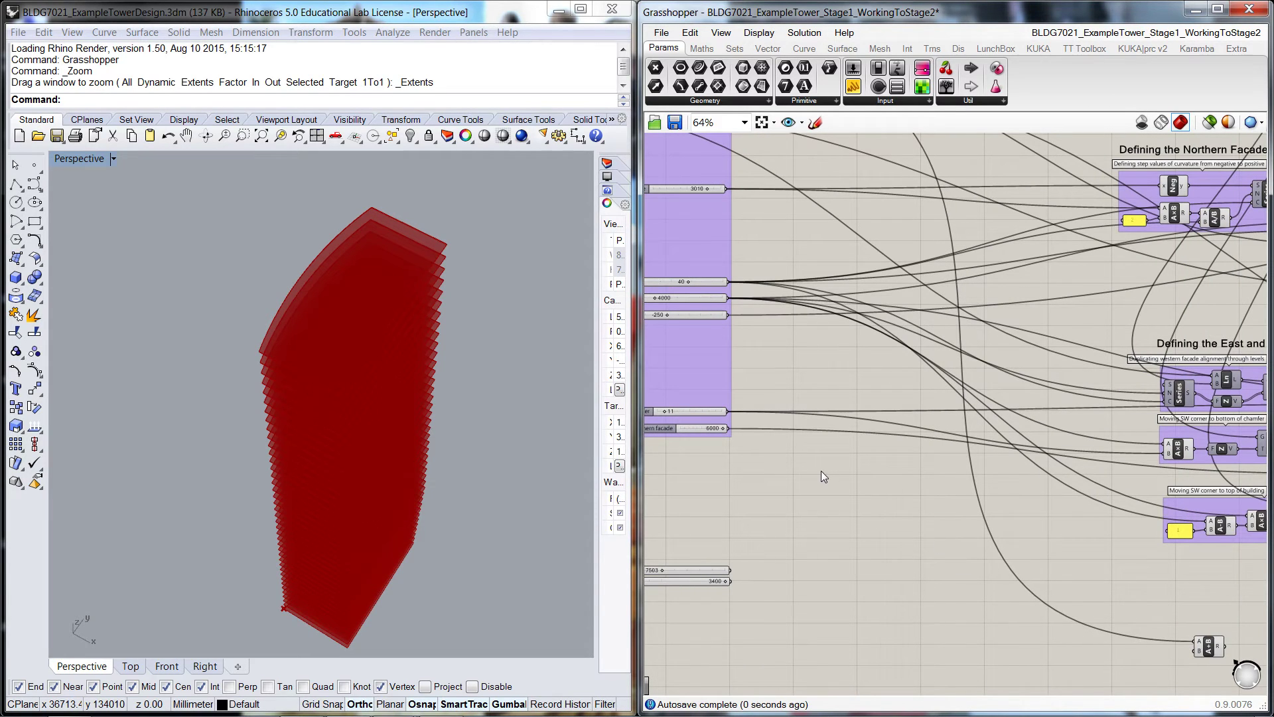
right_drag(821, 472, 896, 503)
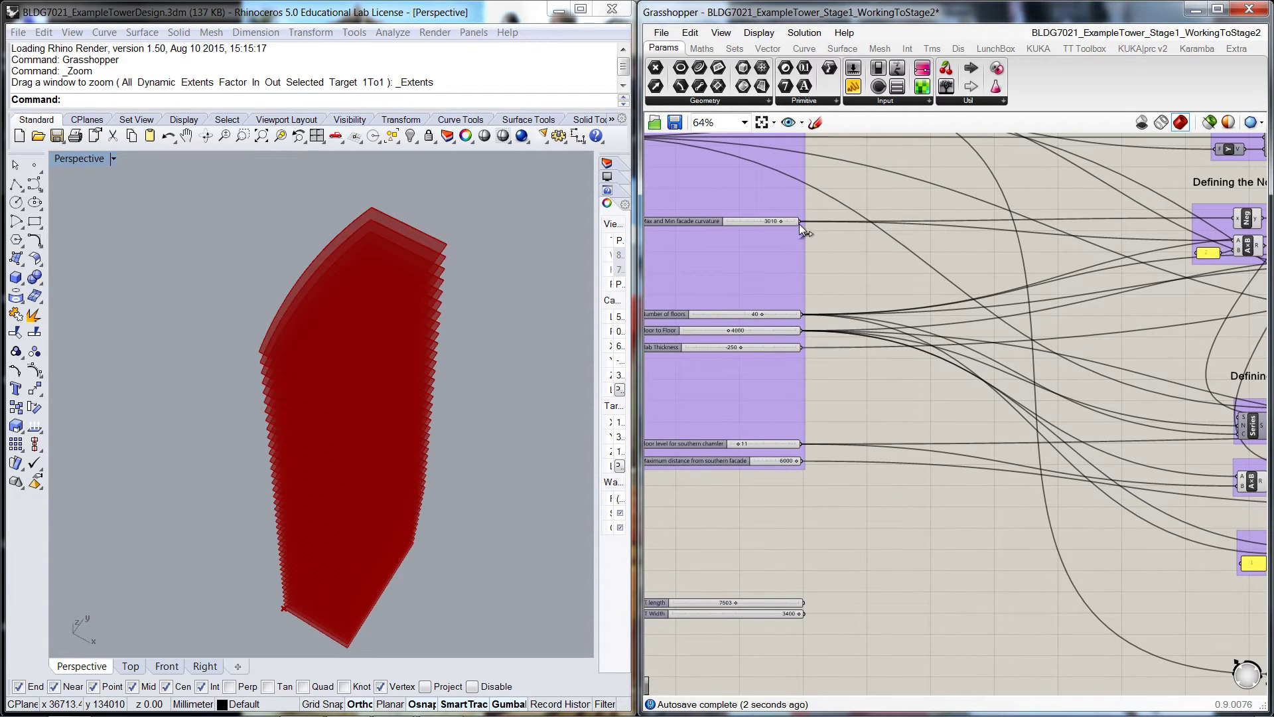
drag(799, 223, 1144, 643)
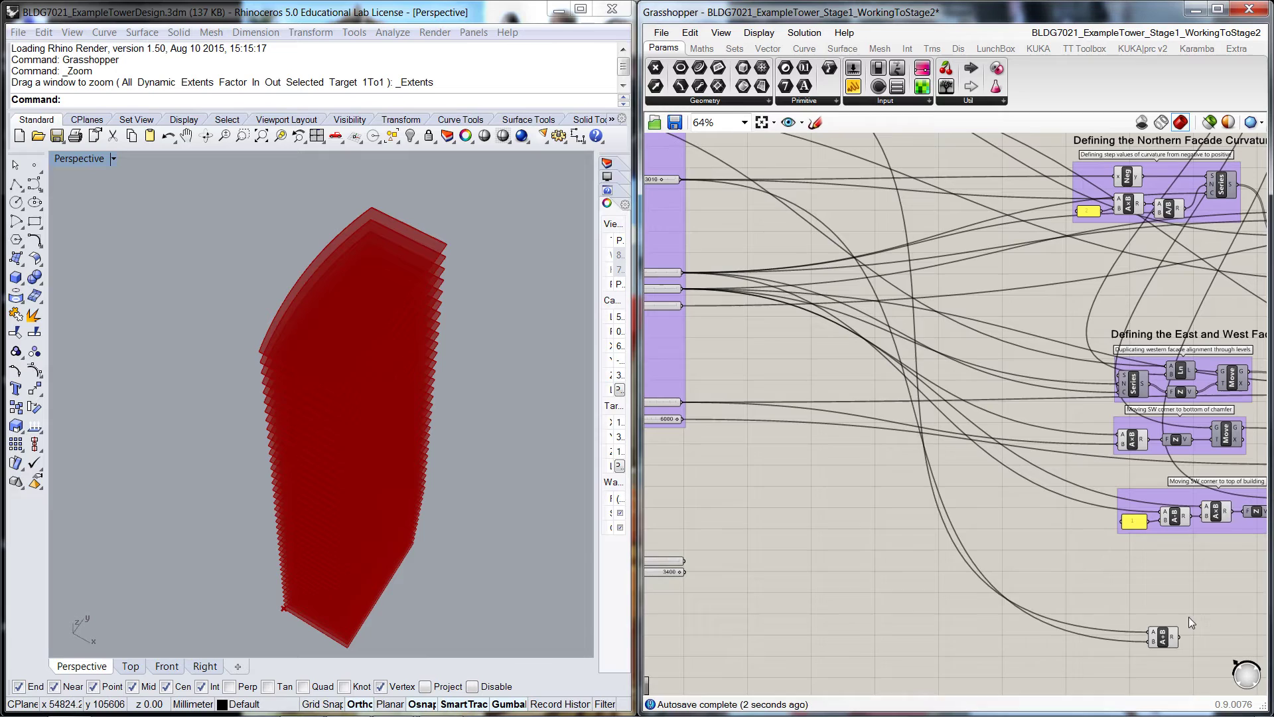
Nudge the addition component into place and pan to check the CLT slider labels
drag(1162, 638, 1144, 627)
click(1161, 571)
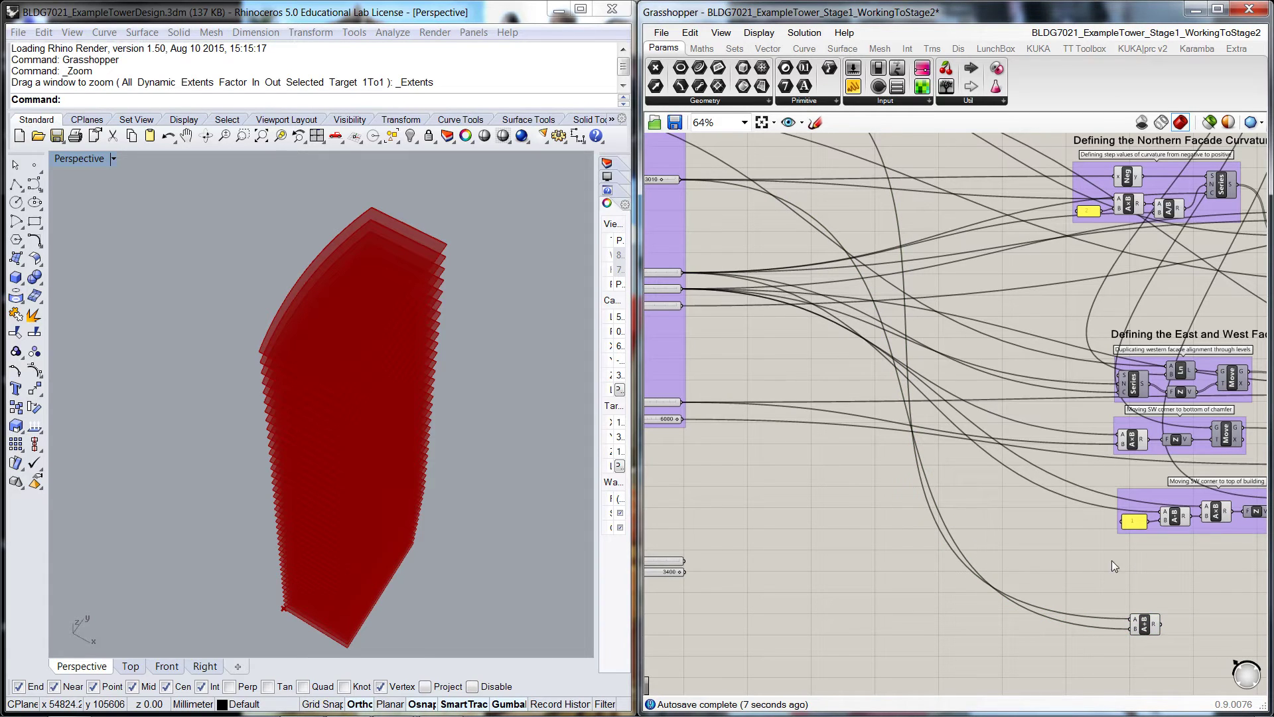
right_drag(1120, 586, 1093, 544)
drag(1118, 583, 1110, 574)
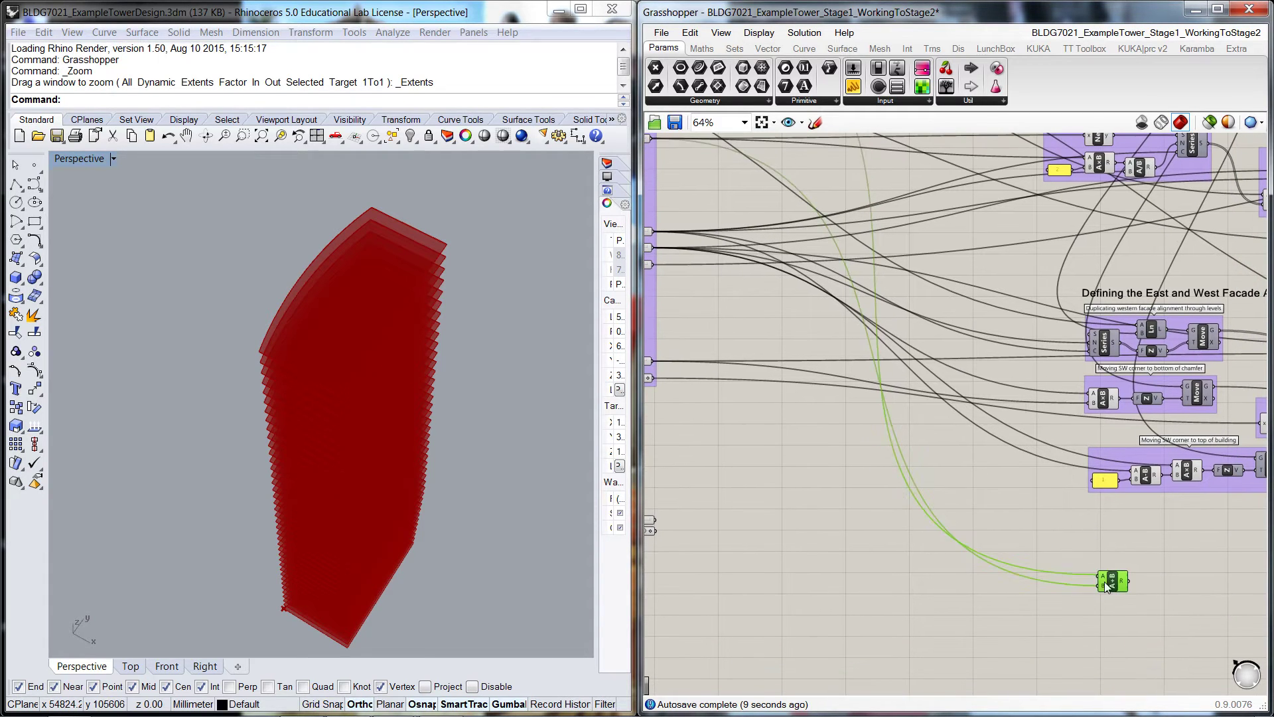
click(1124, 552)
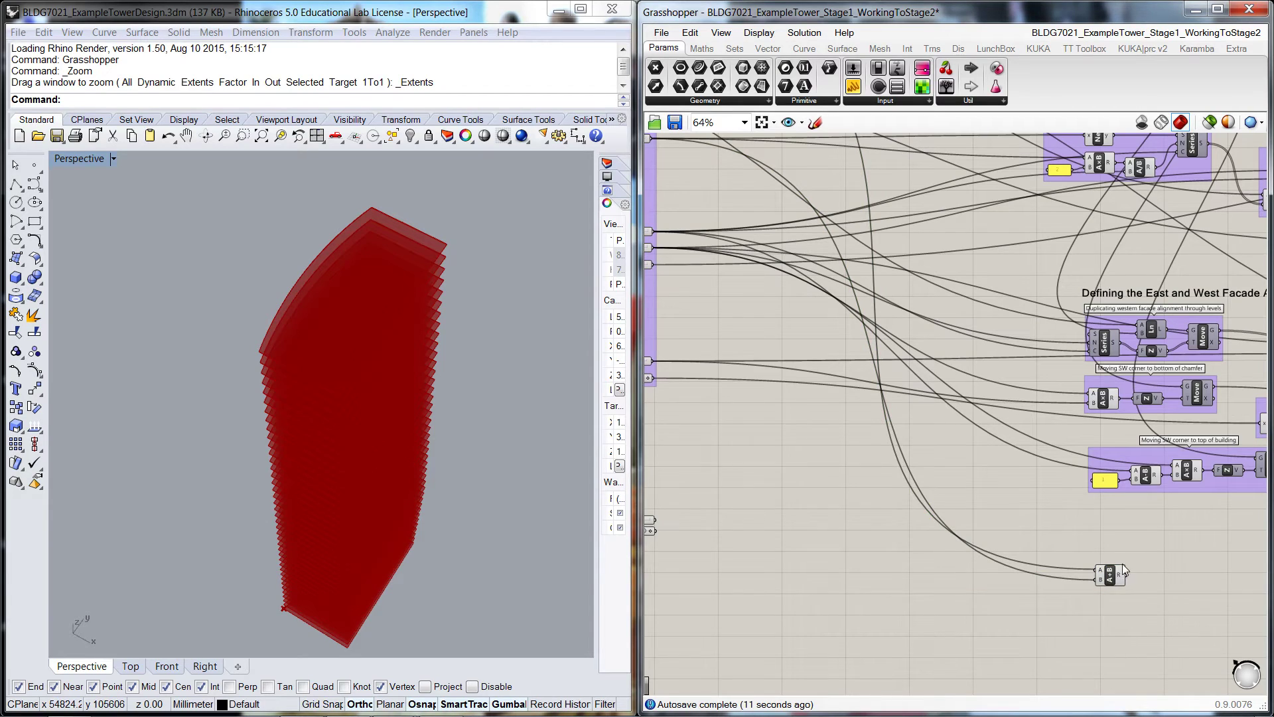
right_drag(1121, 564, 1176, 567)
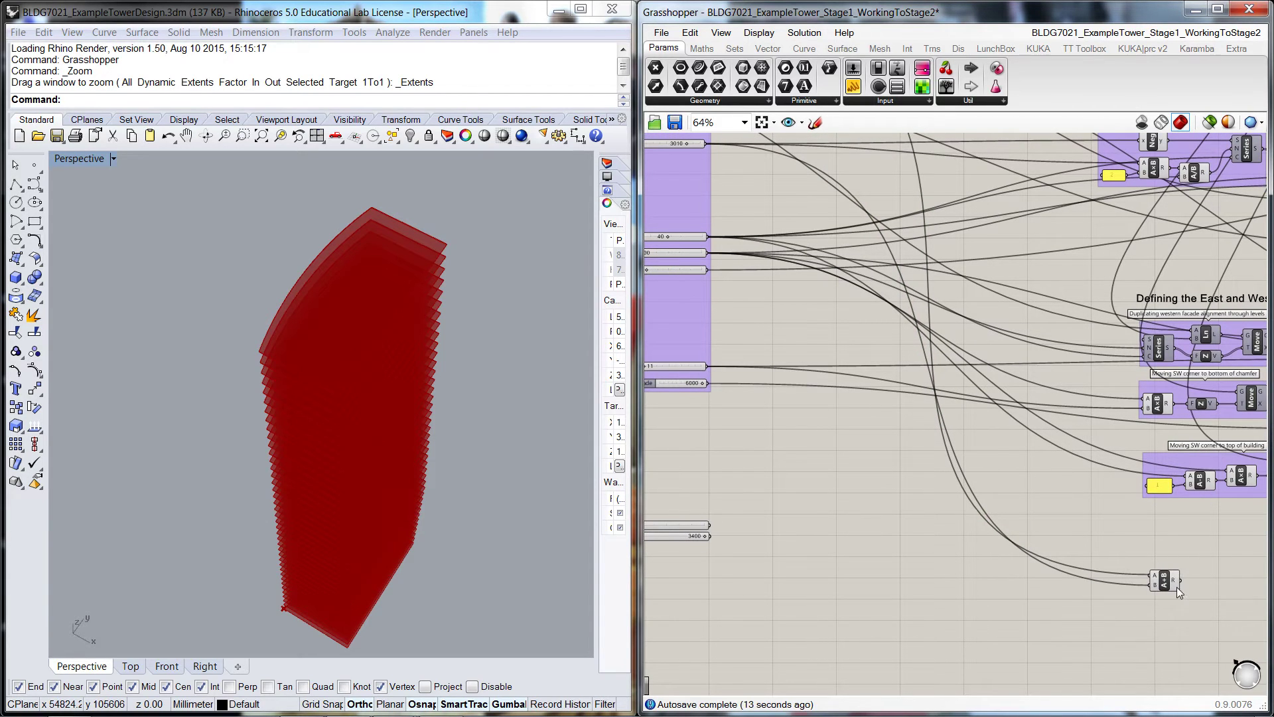
right_drag(849, 584, 925, 577)
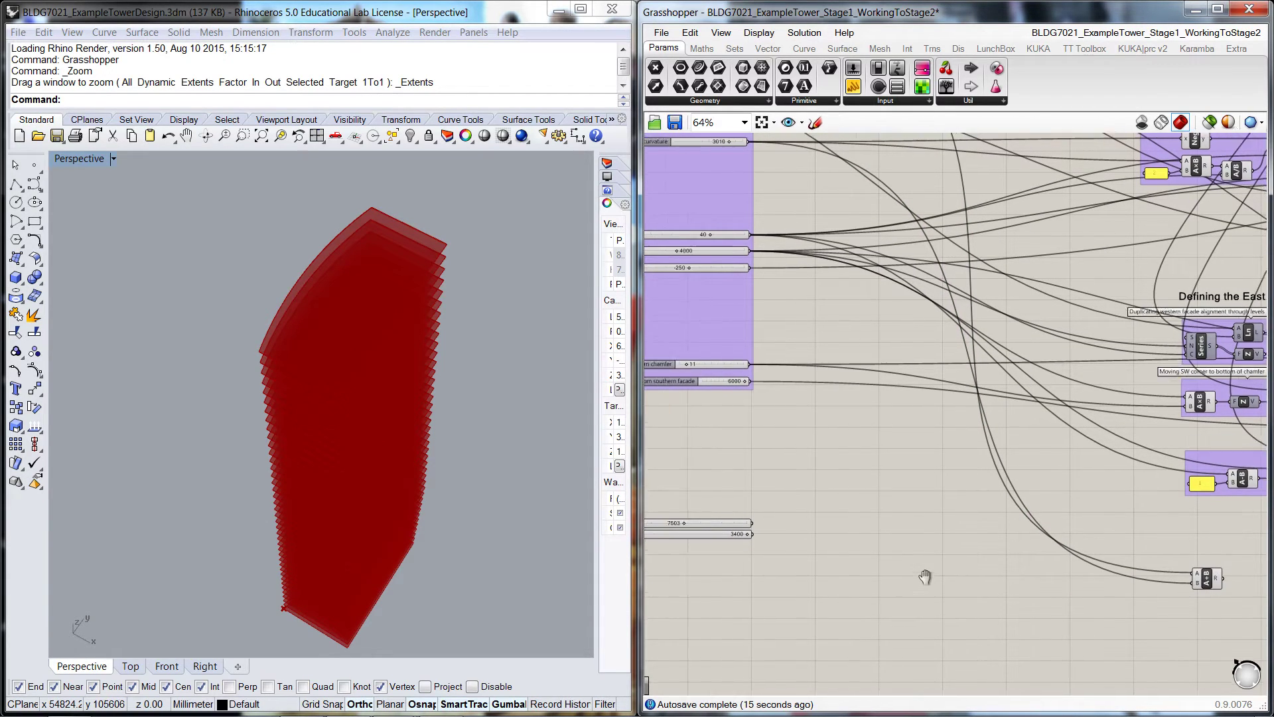
right_drag(712, 579, 780, 587)
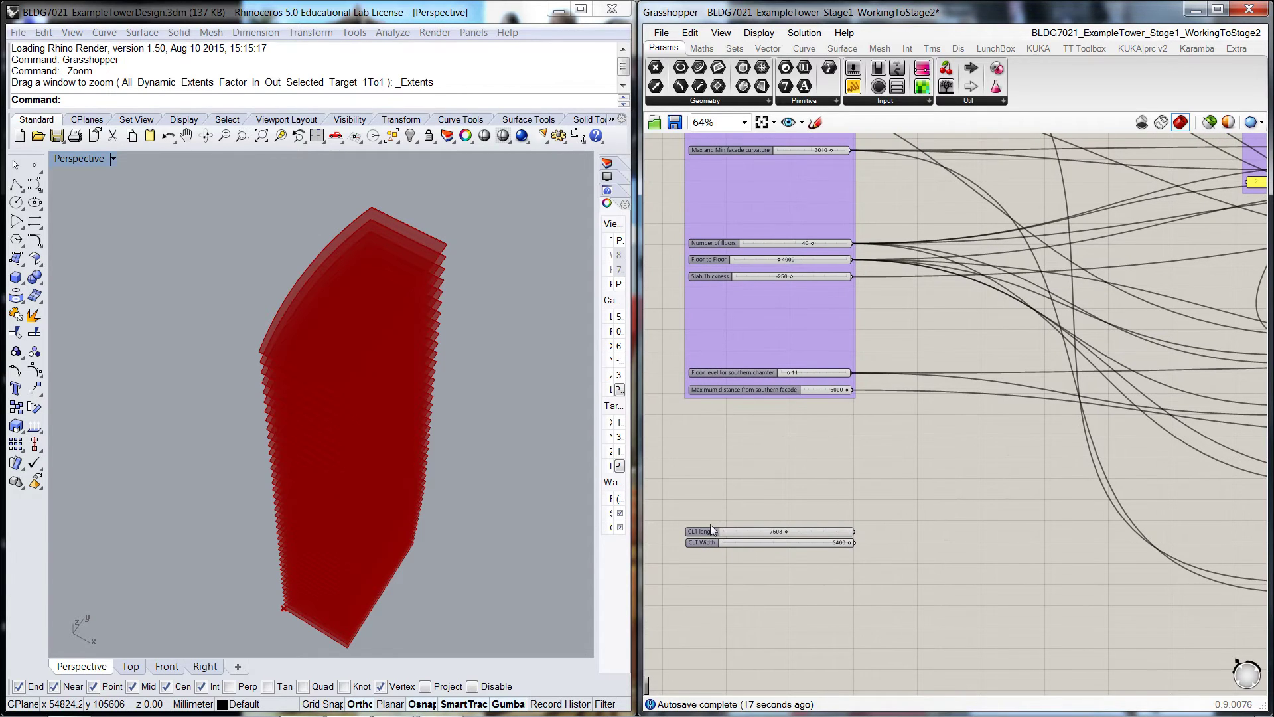
right_drag(1264, 601, 1083, 552)
Add a Division component dividing the addition result by the CLT length value
double_click(1131, 520)
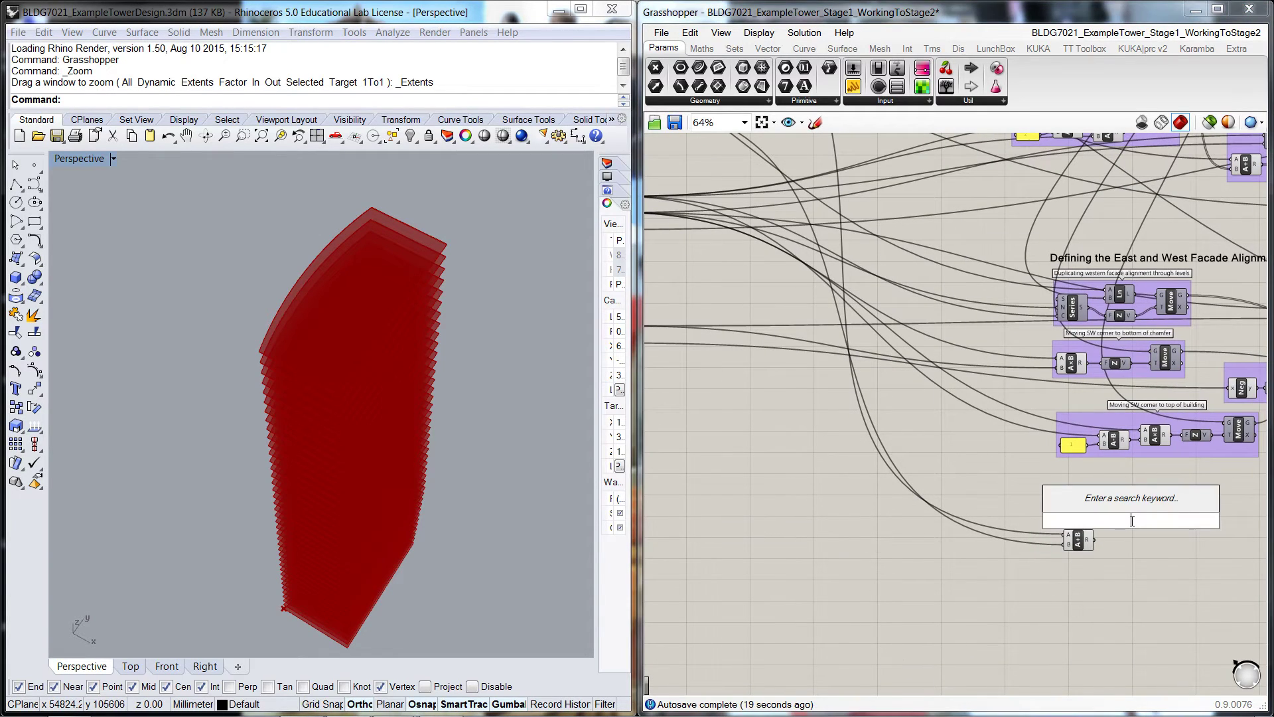
text(division)
key(Return)
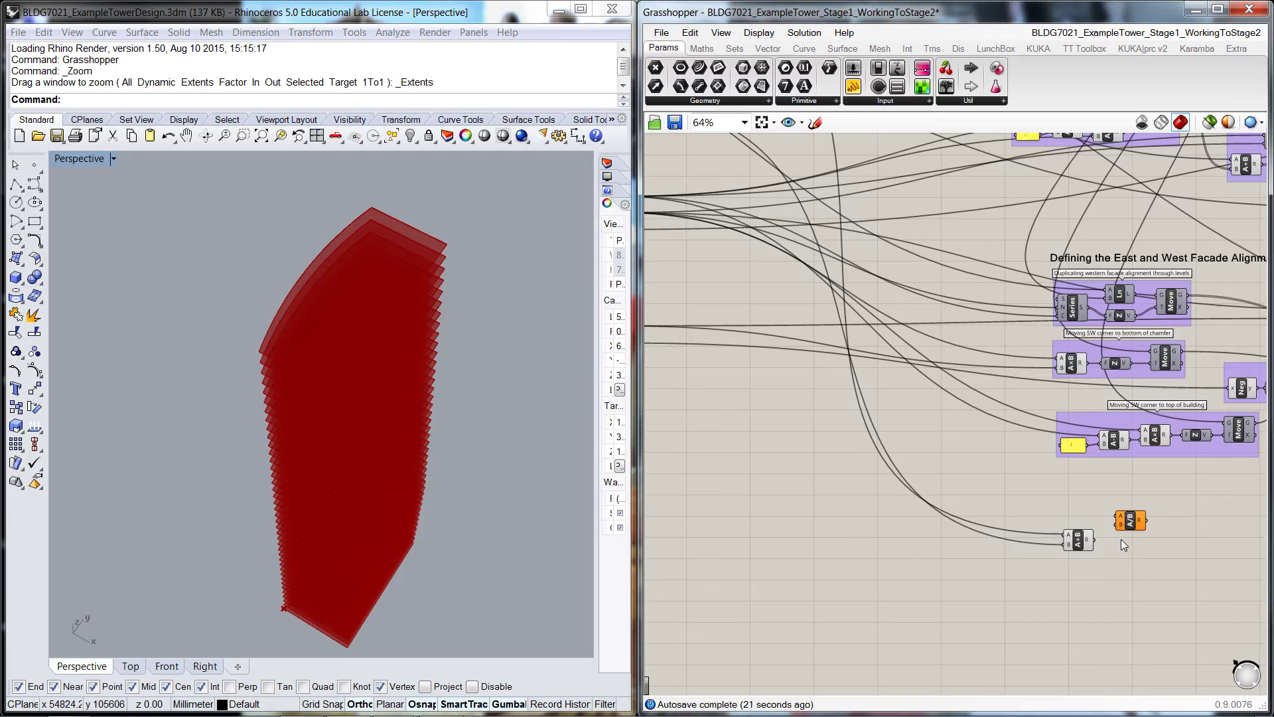
scroll(1118, 547, up, 4)
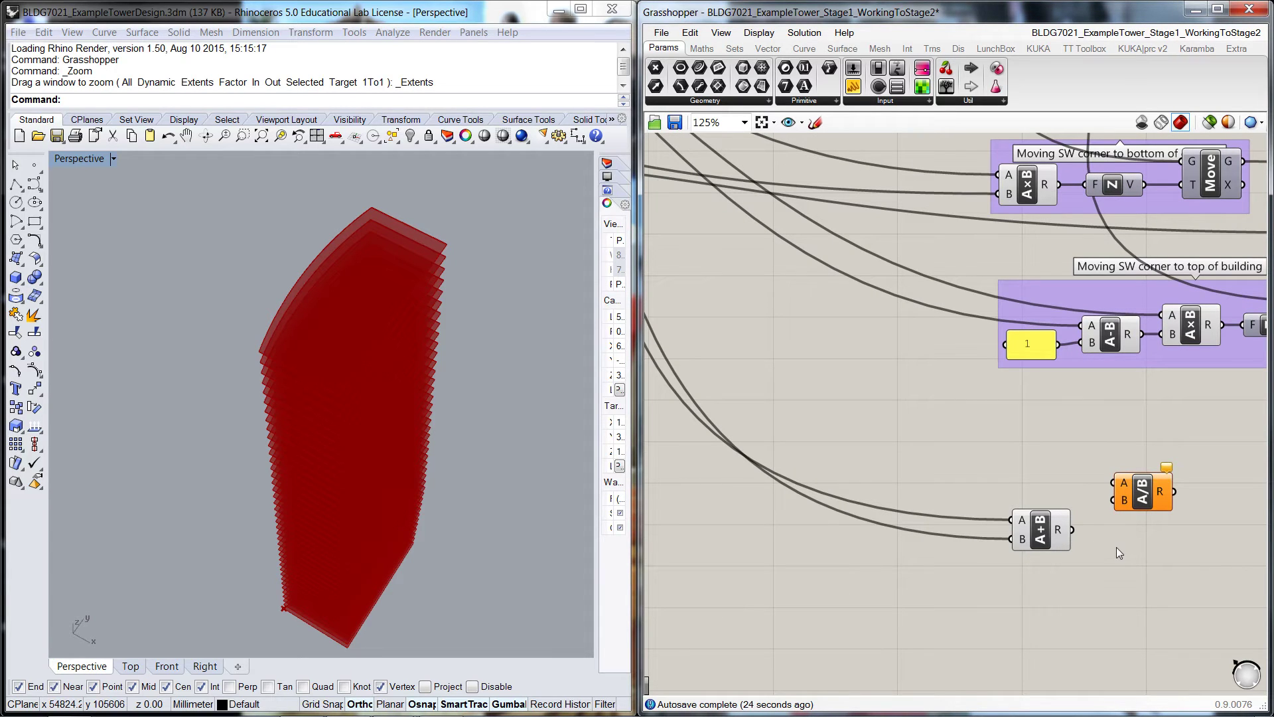
drag(1072, 529, 1115, 483)
scroll(1132, 539, down, 2)
right_drag(893, 557, 1024, 552)
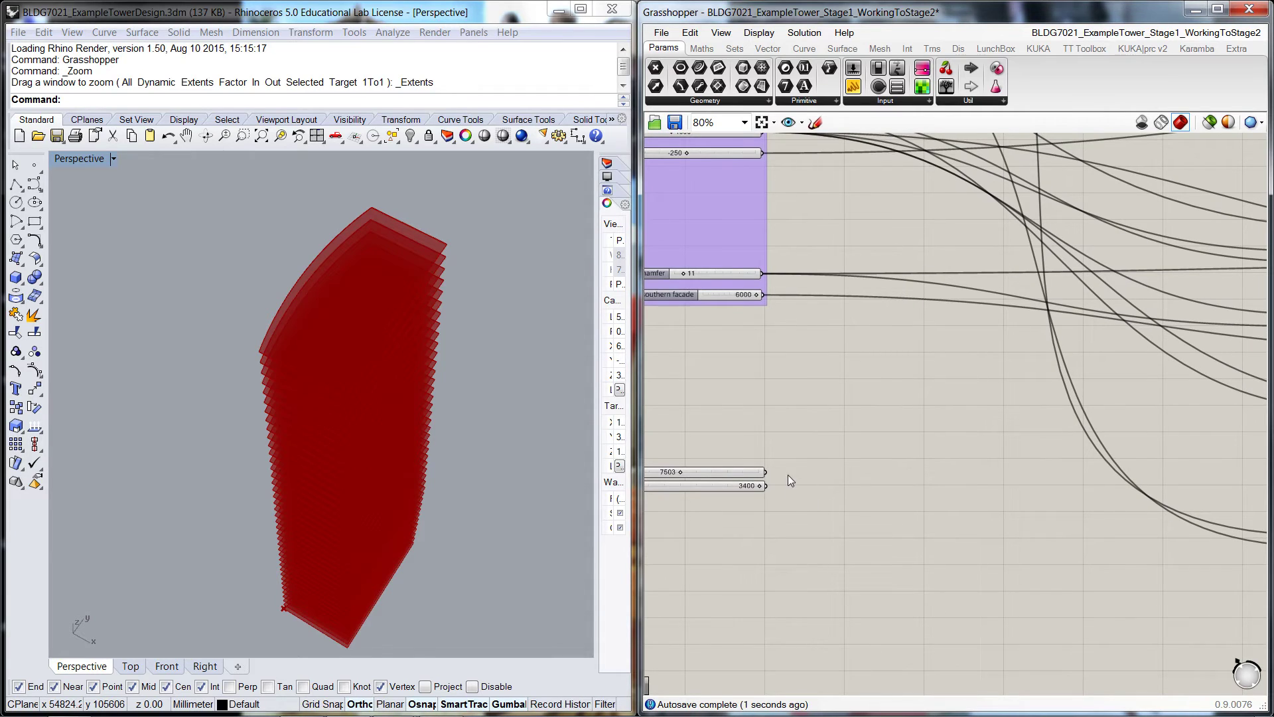
drag(767, 472, 1197, 524)
click(1201, 540)
Add a Panel beside the division showing its result, 3.599893
right_drag(1201, 540, 997, 519)
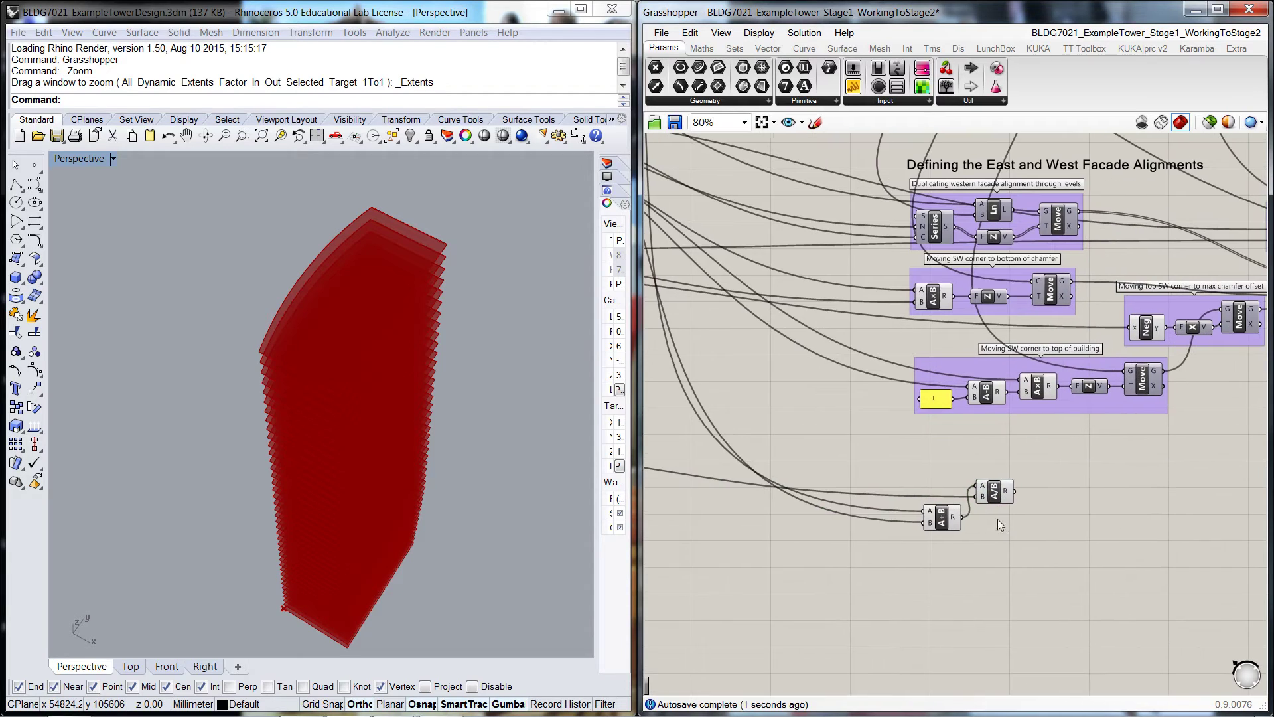
double_click(1071, 490)
text(panel)
key(Return)
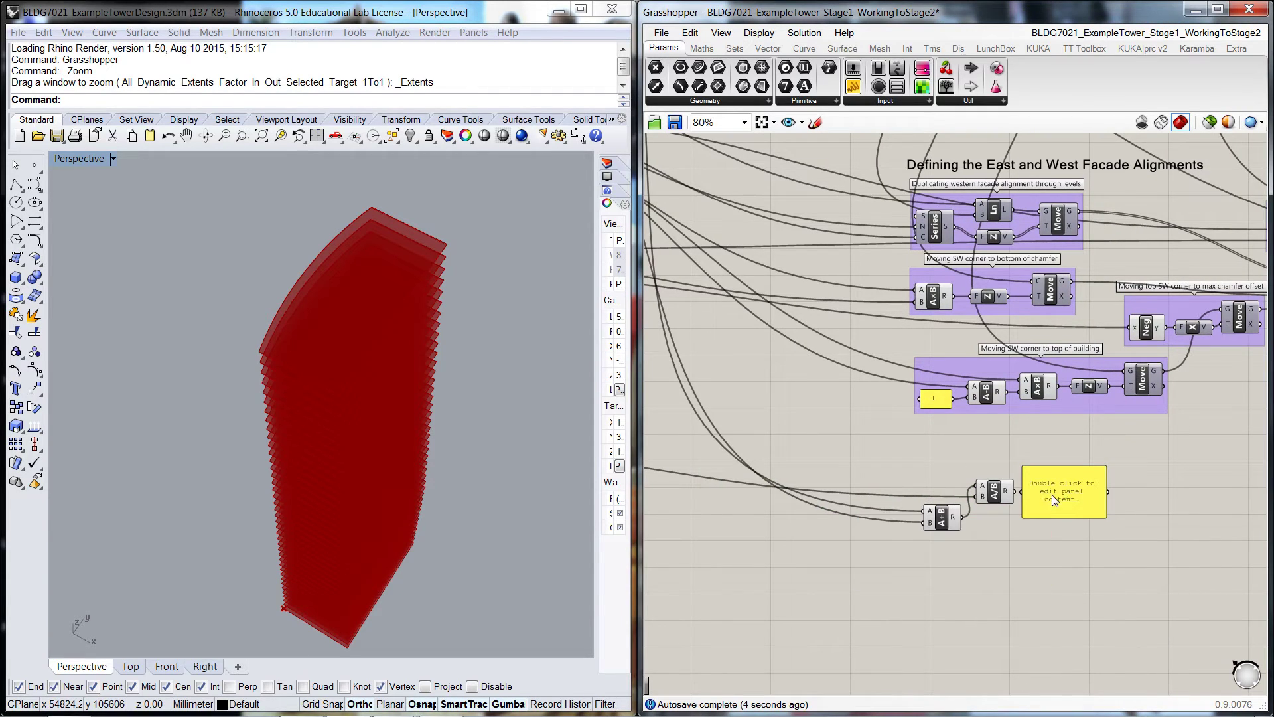
mouse_move(1052, 495)
mouse_down()
mouse_move(1077, 495)
mouse_move(1041, 500)
mouse_up()
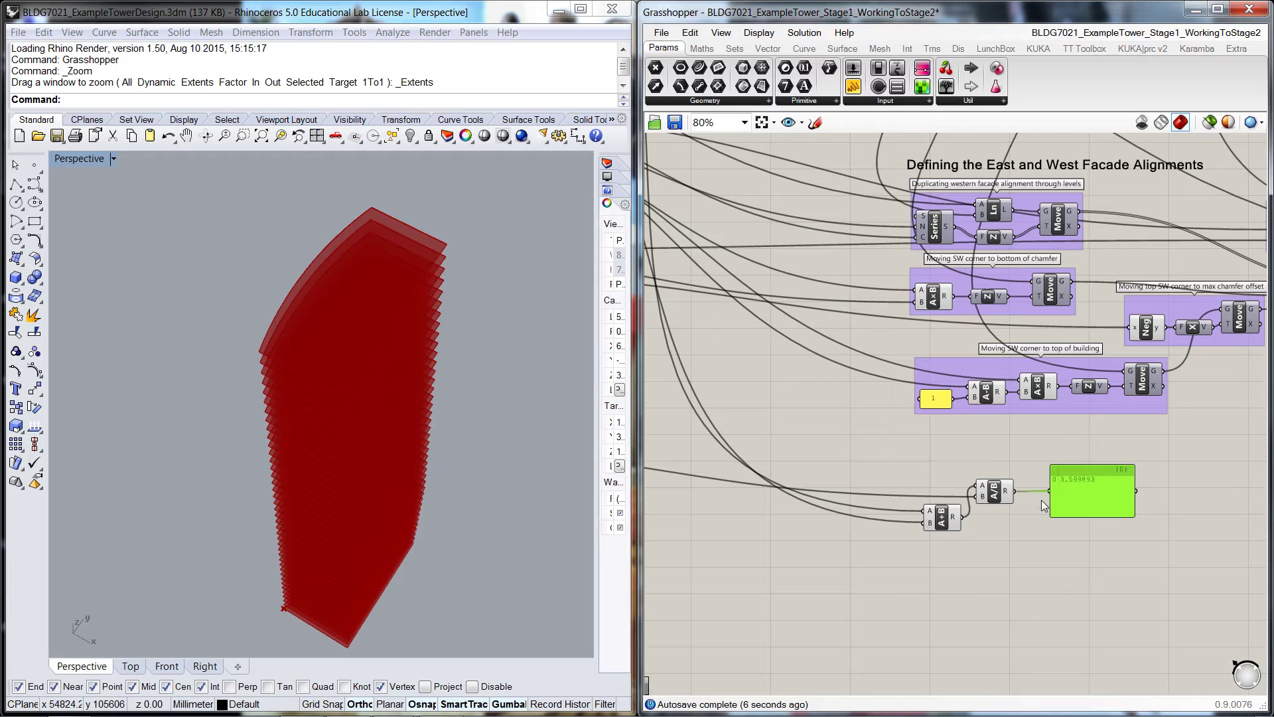
scroll(1075, 492, up, 2)
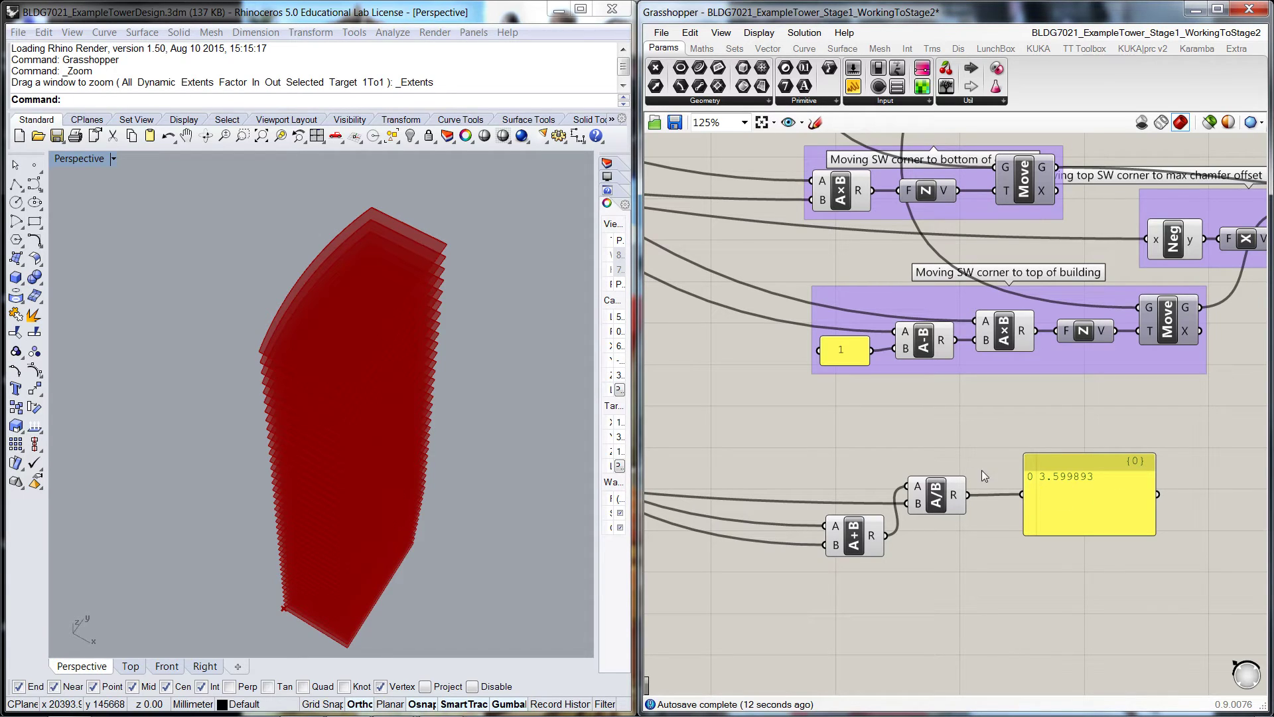
Replace the value Panel with a Round component fed by the A/B result
click(1058, 465)
key(Delete)
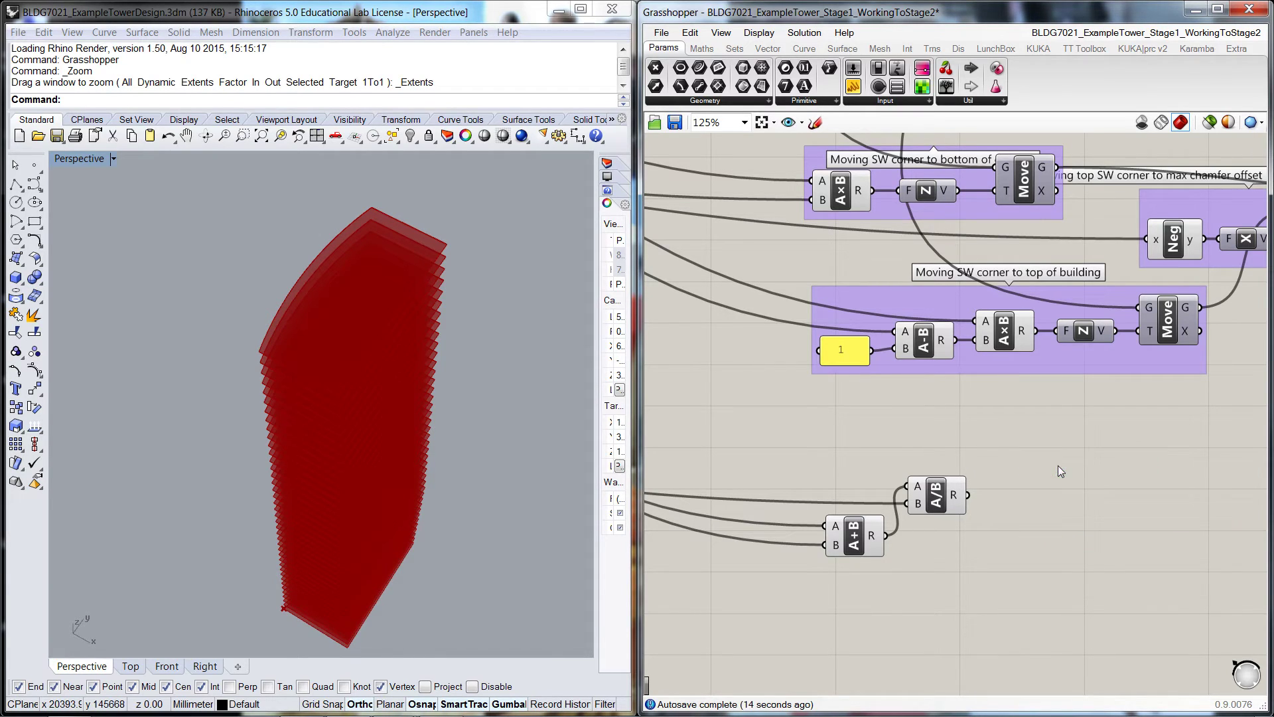
double_click(1031, 510)
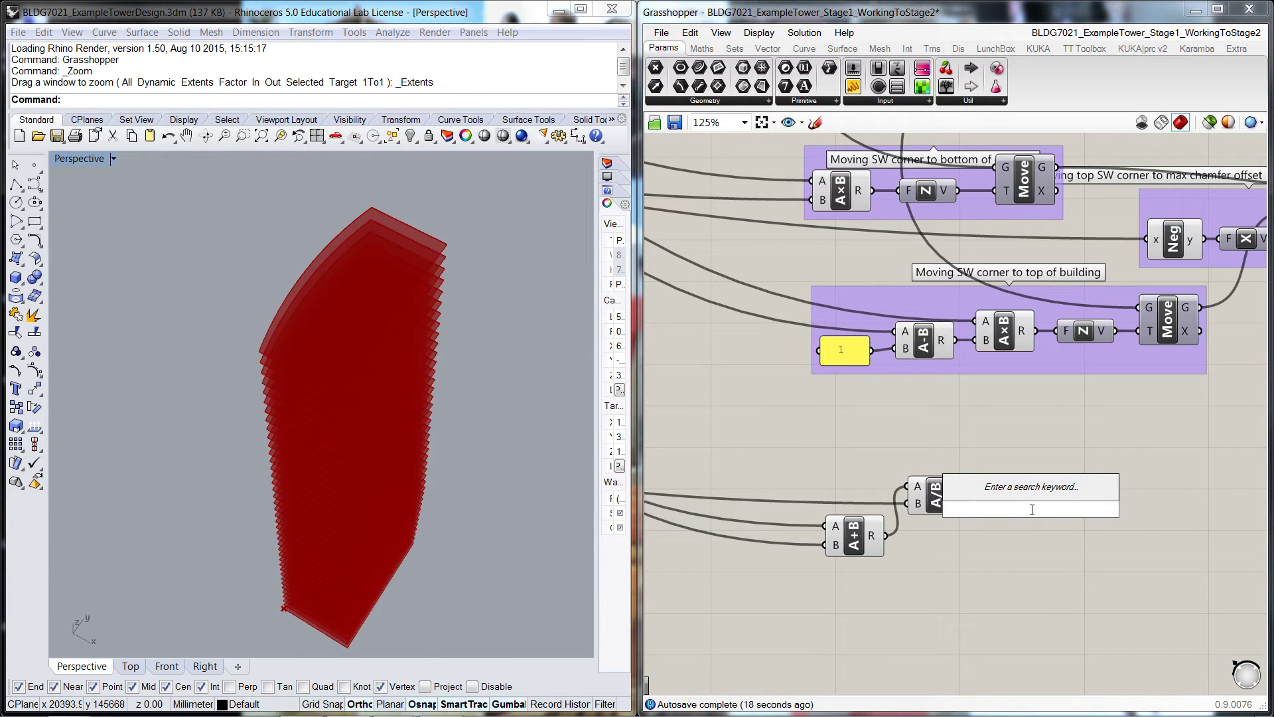
text(roun)
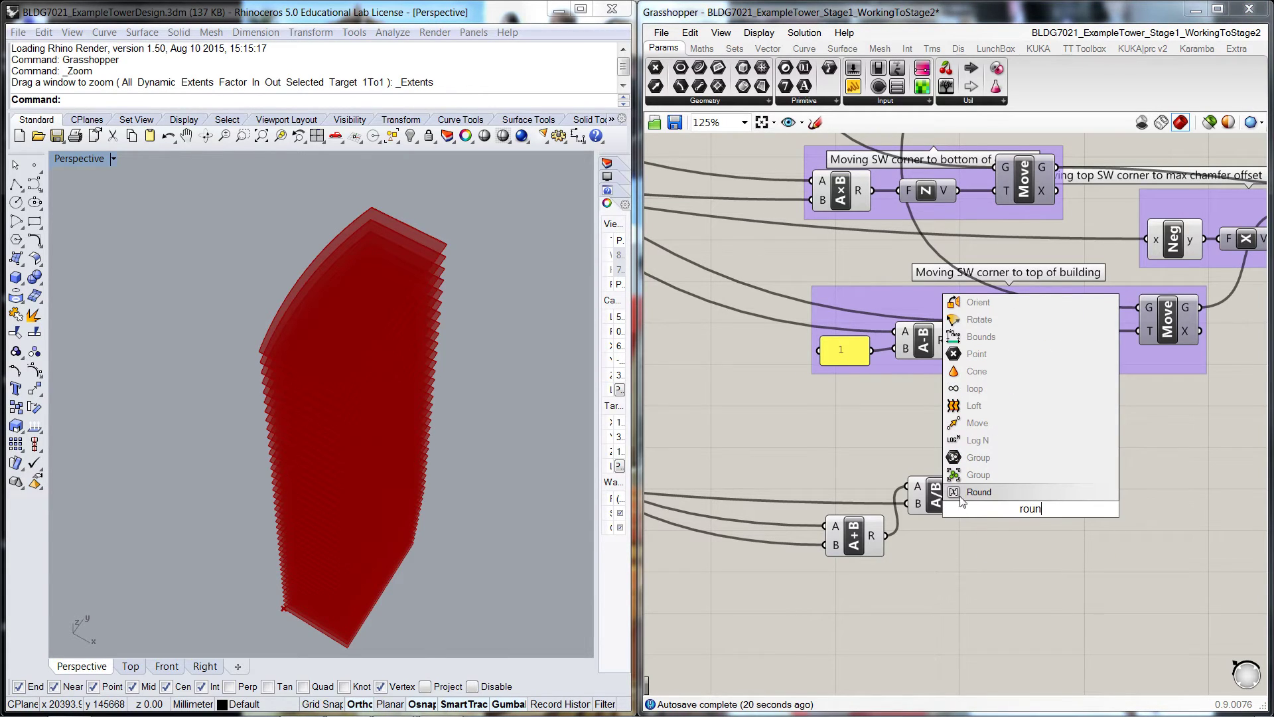
click(964, 493)
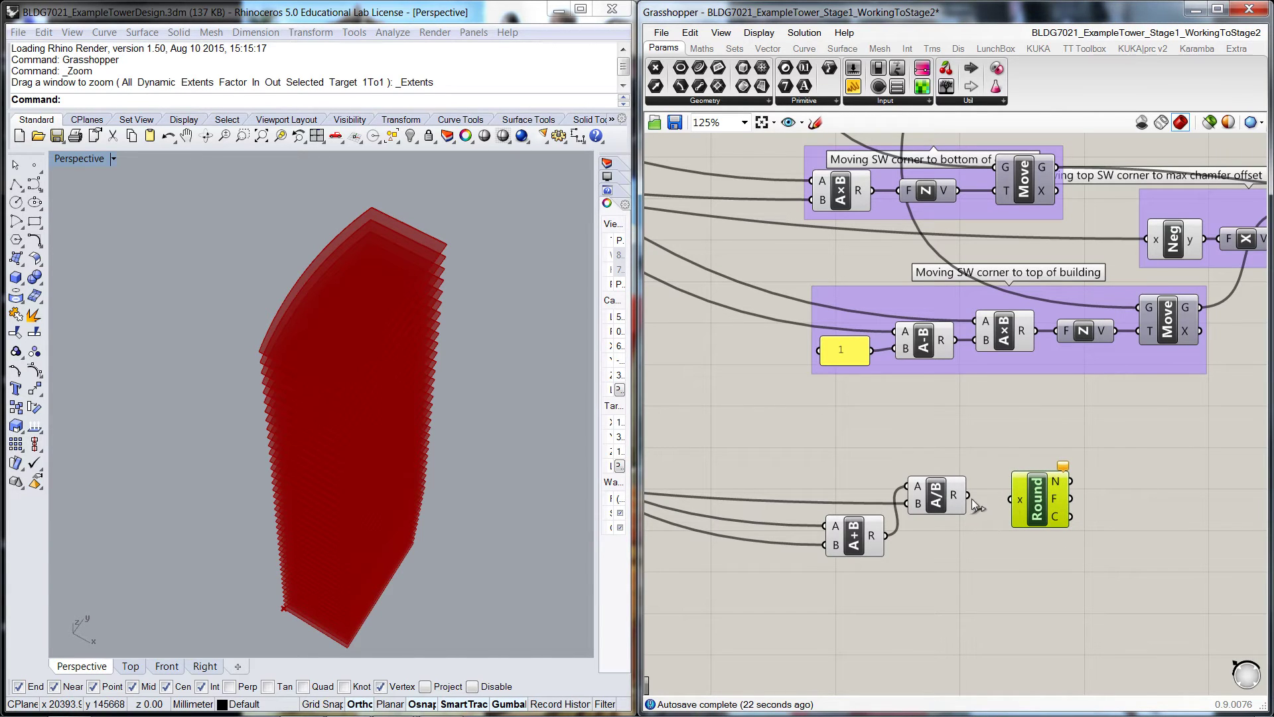
drag(969, 495, 1011, 499)
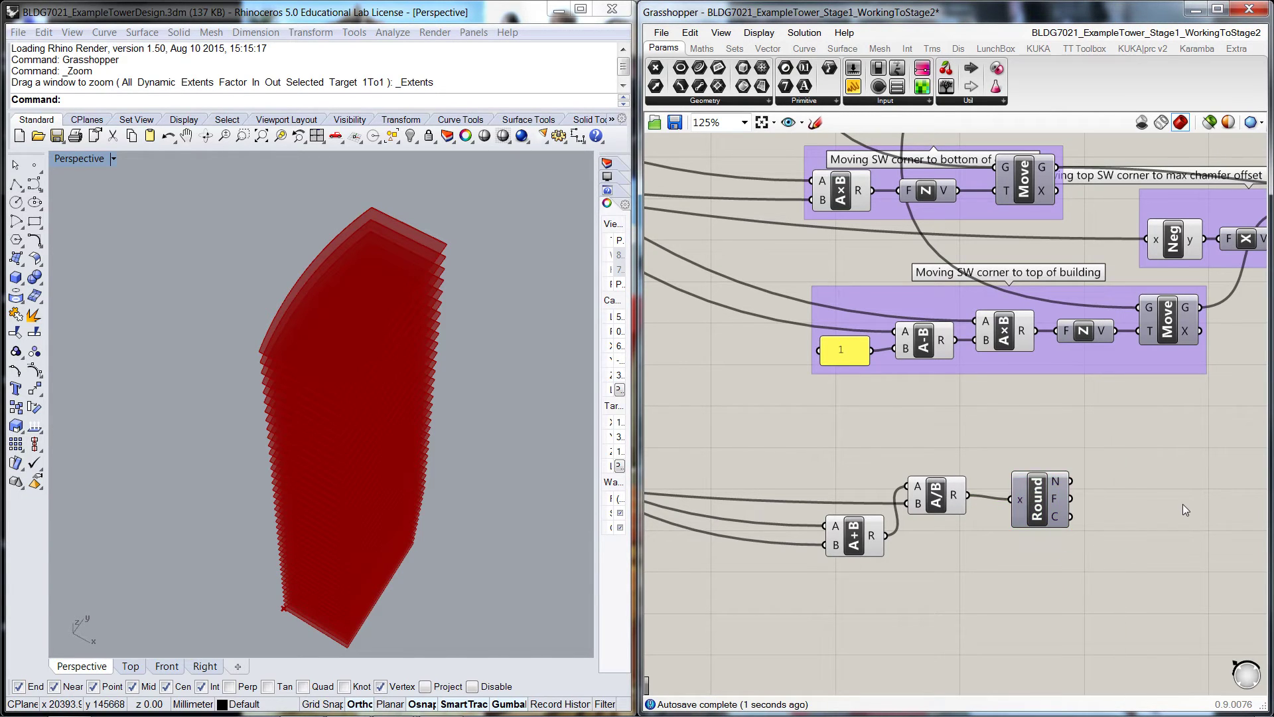
Test Round's outputs in a temporary Panel showing C = 4, then delete it
right_drag(1182, 504, 1040, 449)
double_click(1040, 449)
text(panel)
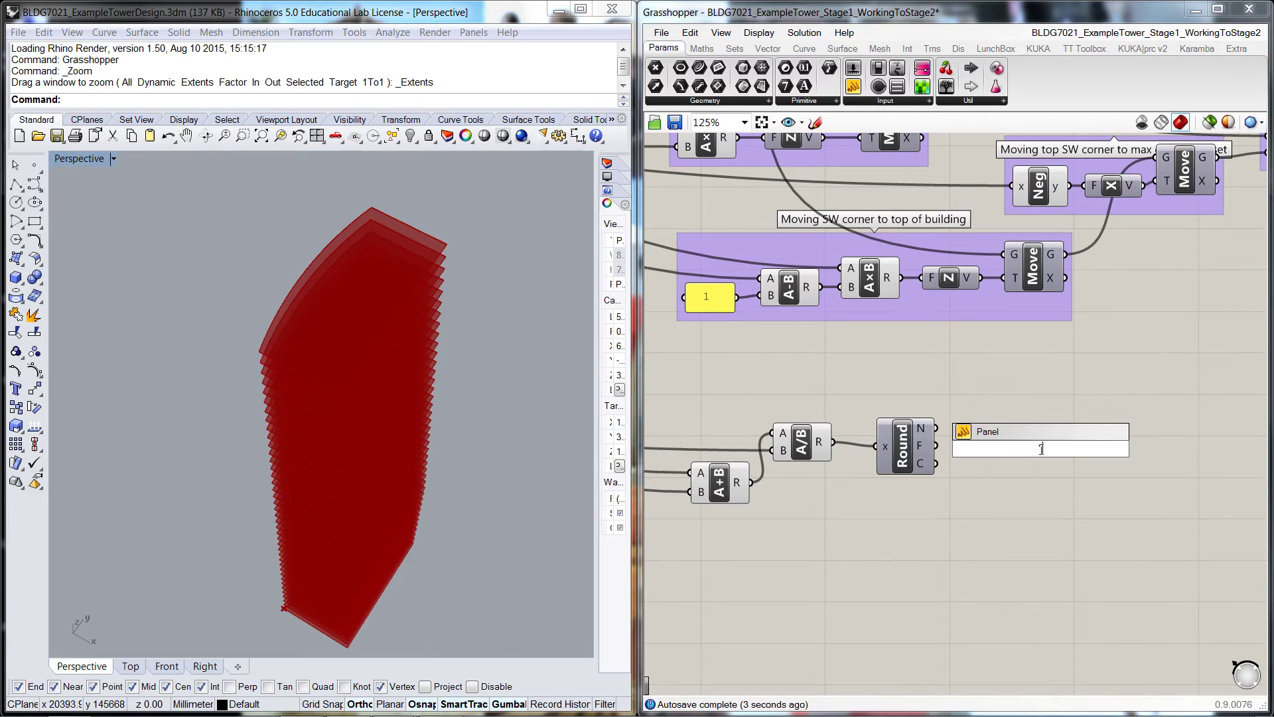
key(Return)
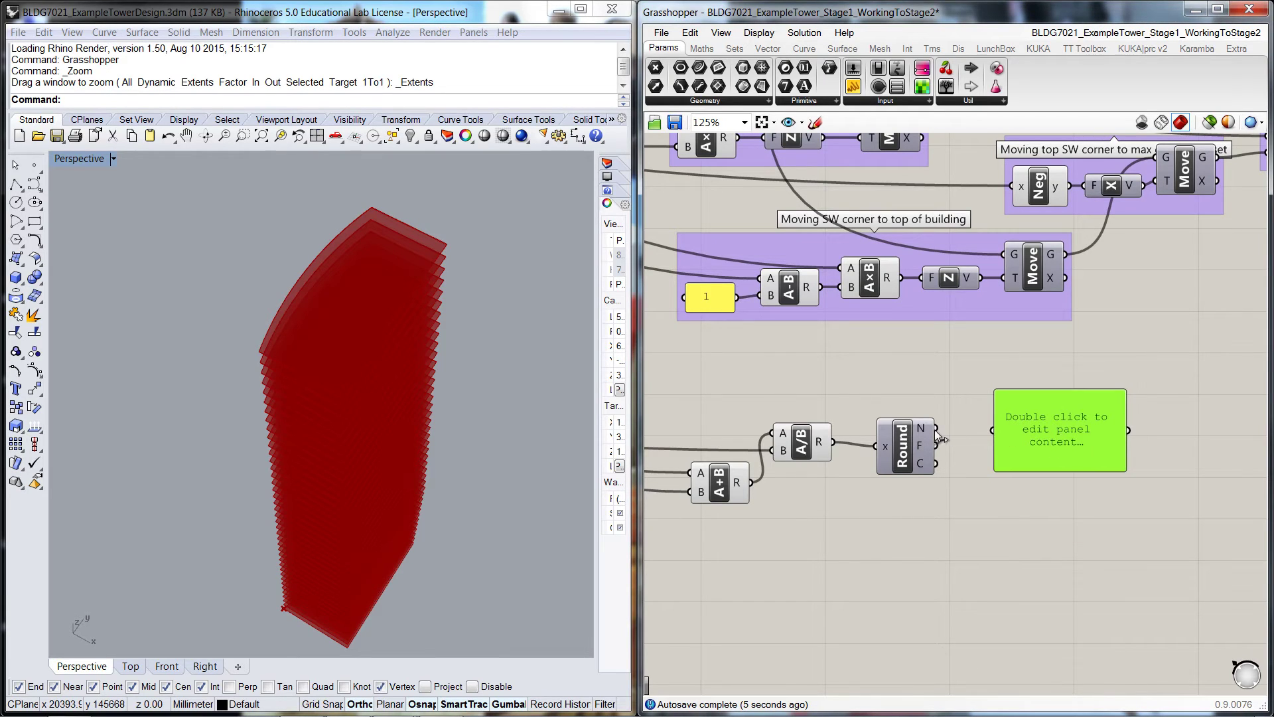
drag(935, 428, 992, 430)
drag(1056, 396, 1055, 384)
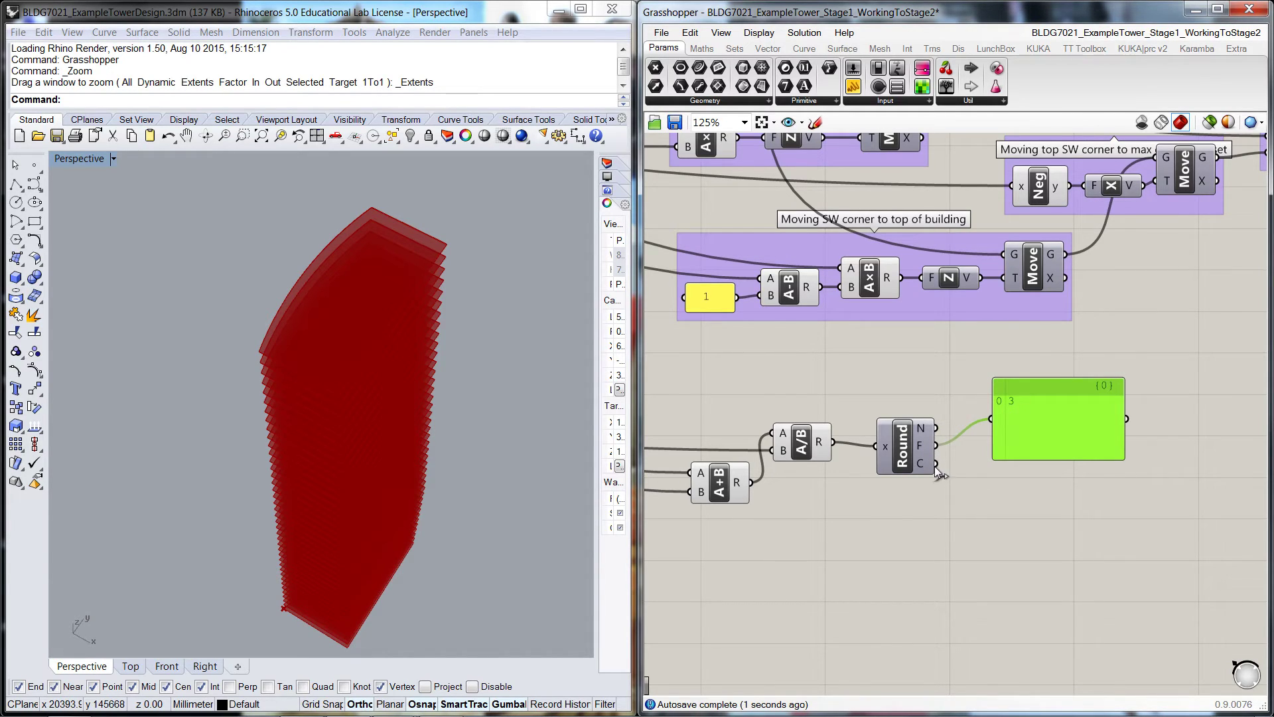
drag(936, 463, 990, 418)
click(989, 491)
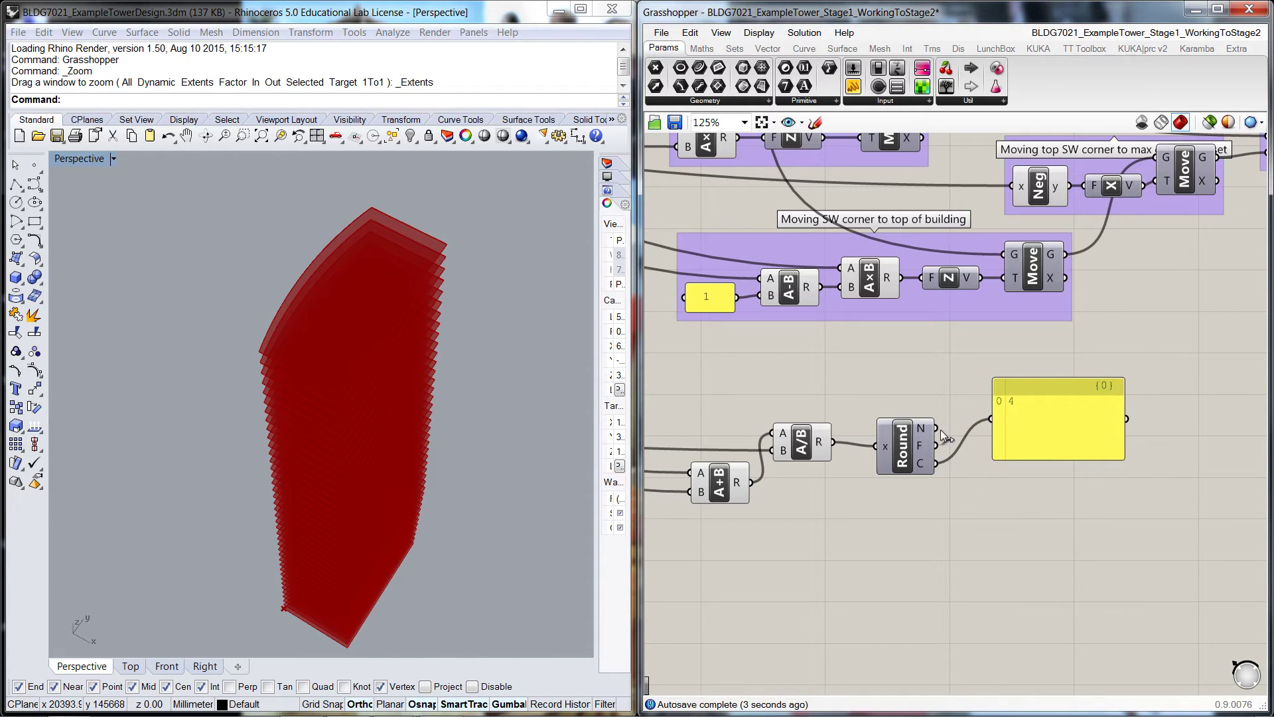
click(1032, 442)
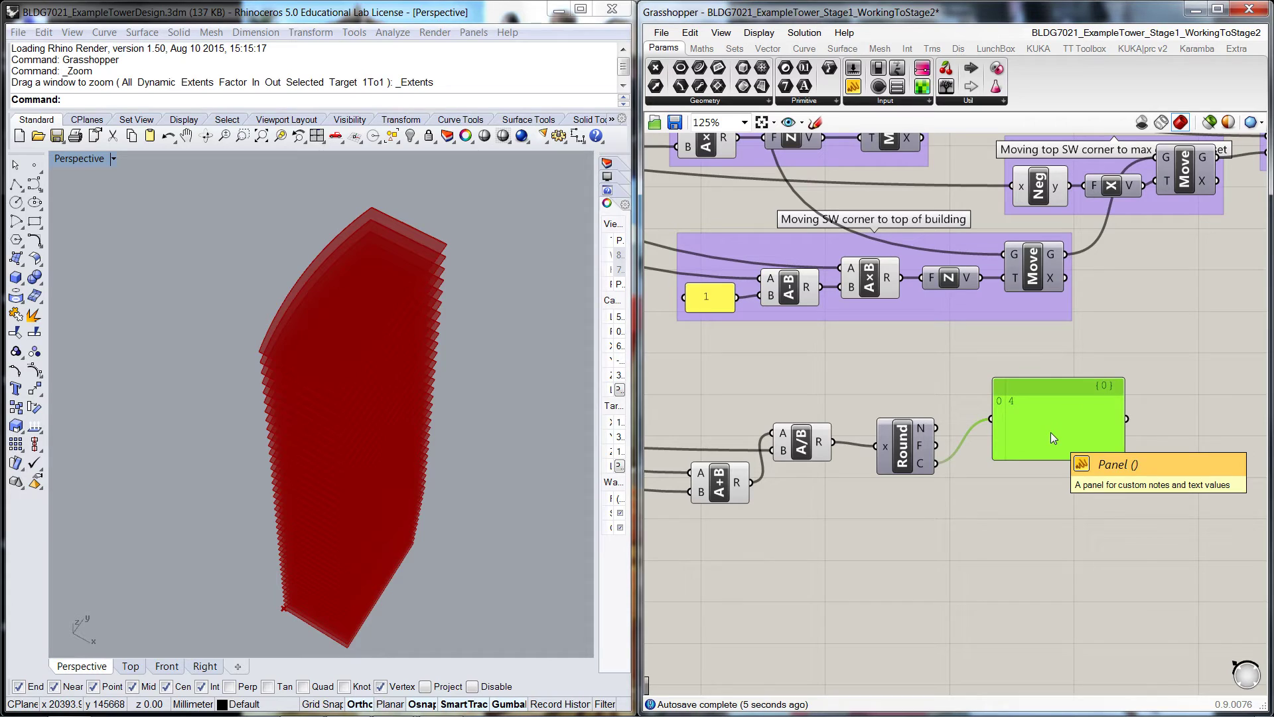
key(Delete)
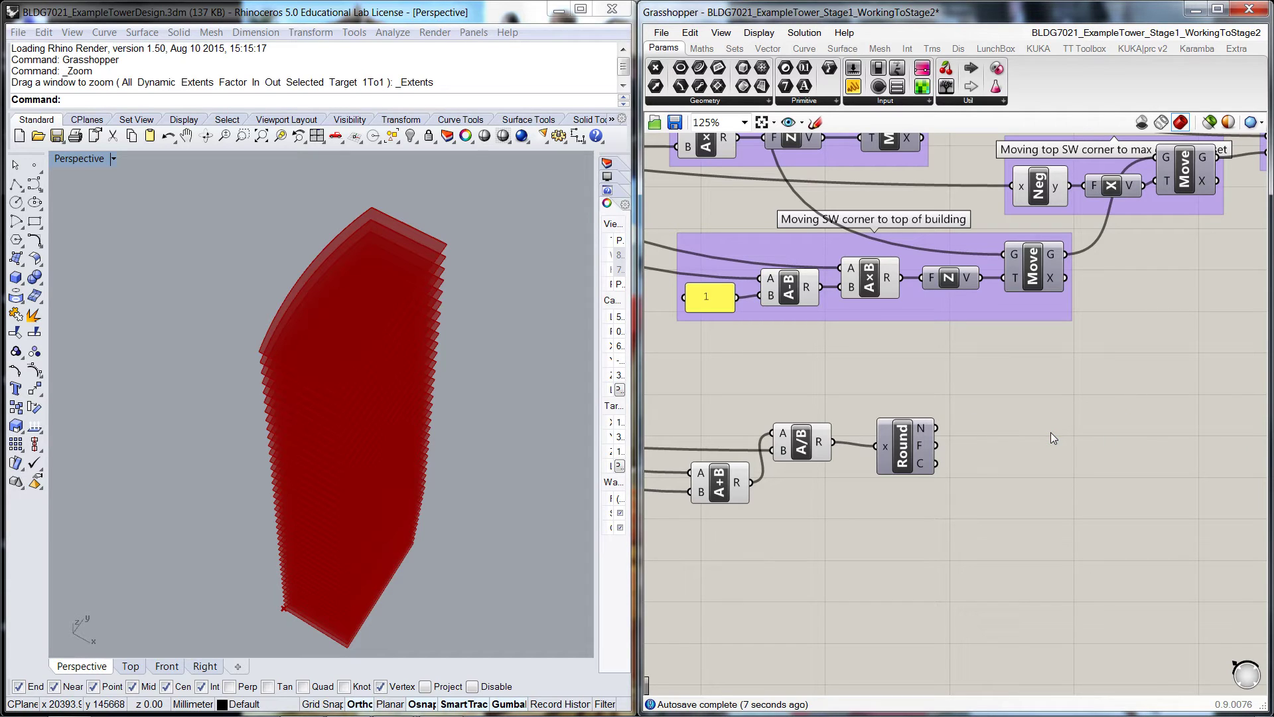
Add a second Division taking the A+B sum over Round's N output
right_drag(962, 525, 1019, 496)
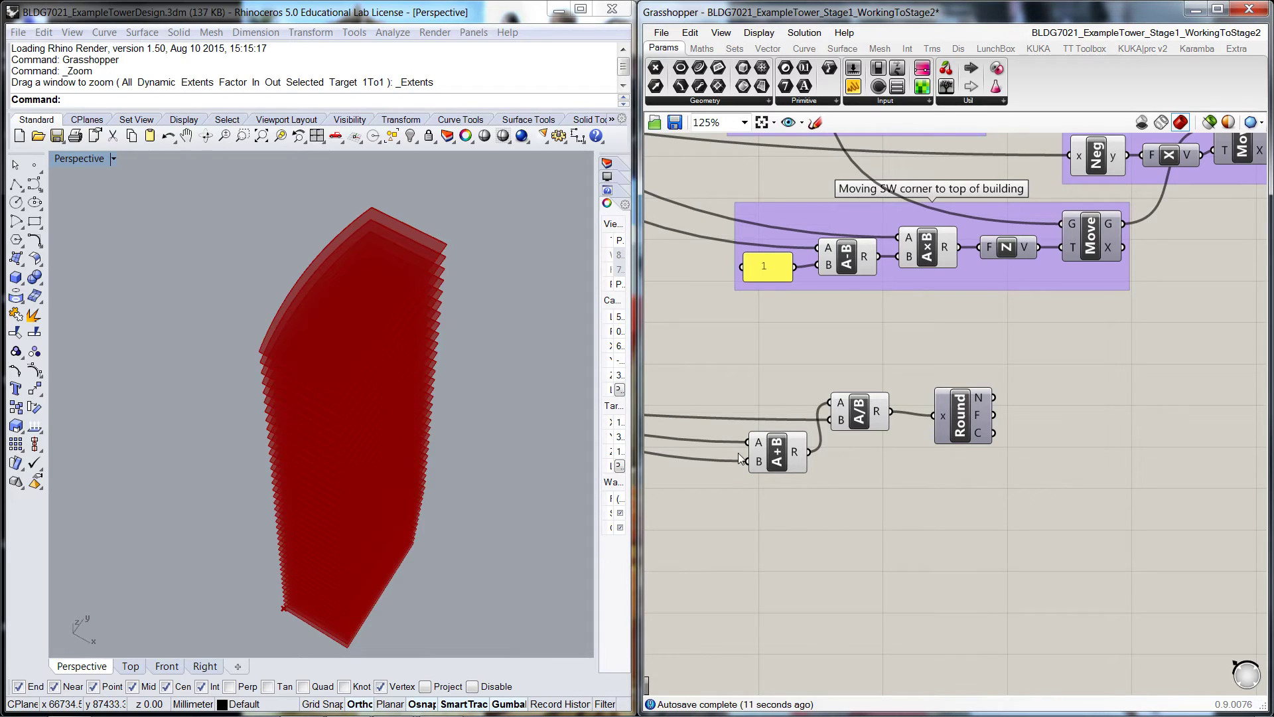
double_click(1028, 488)
text(div)
key(Return)
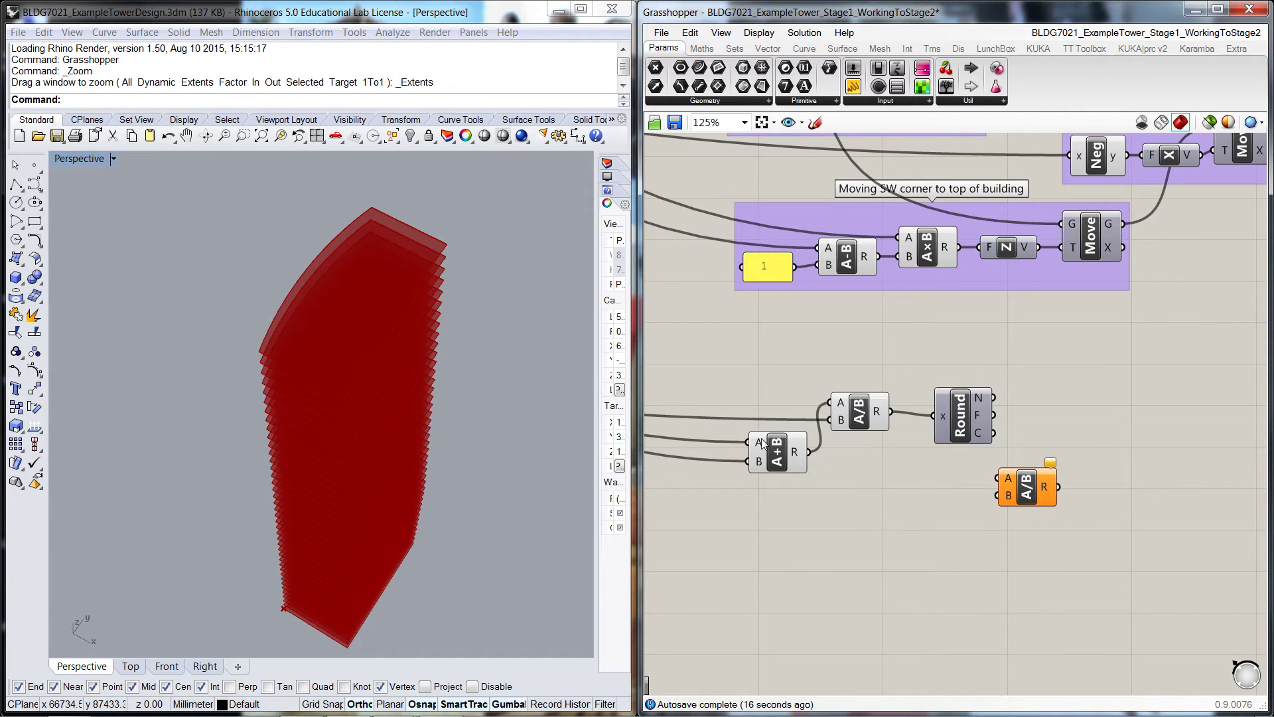
drag(794, 456, 1057, 485)
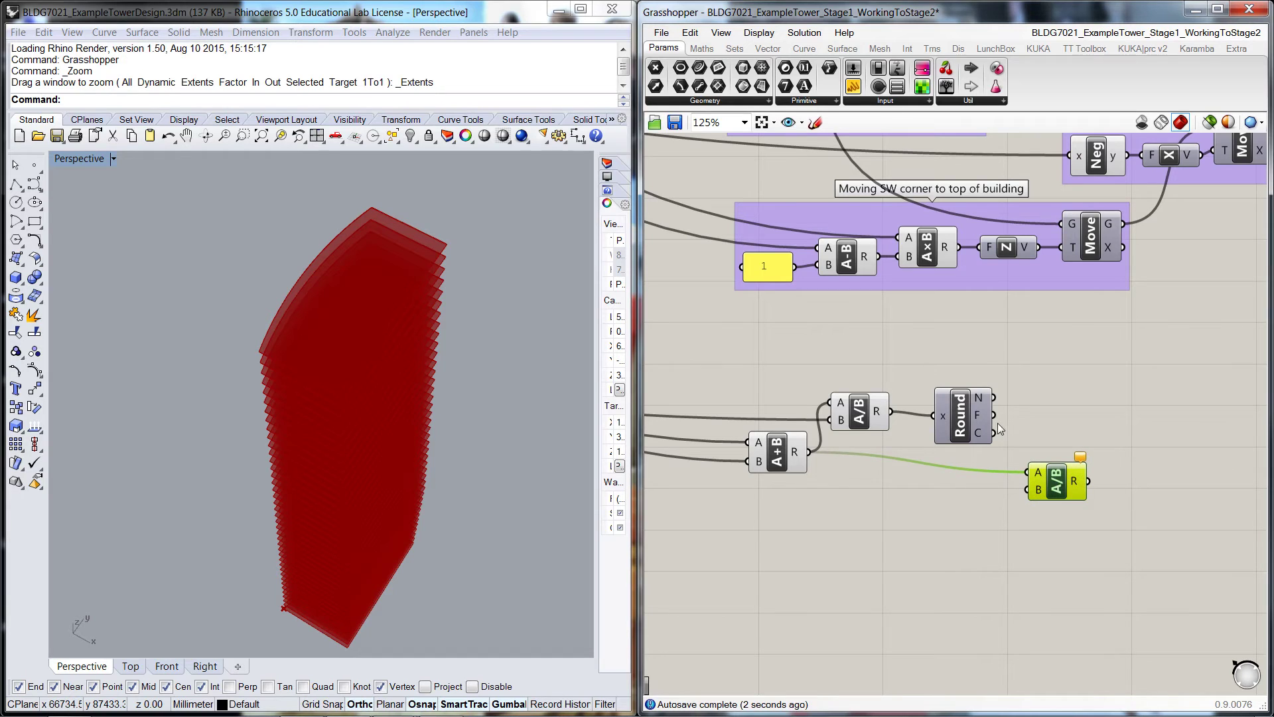
drag(995, 399, 1028, 490)
click(1028, 516)
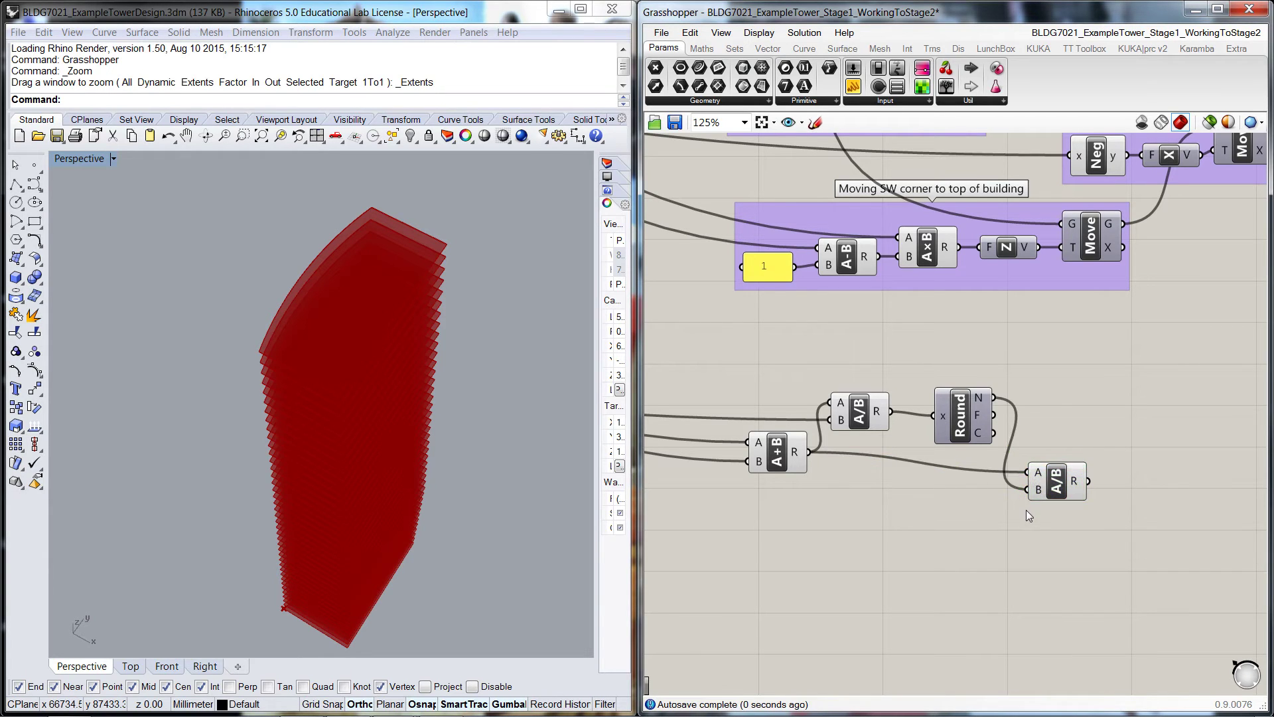
click(1055, 482)
click(1037, 511)
Pan across the canvas to review the 7503 and 3400 sliders and purple groups
scroll(1012, 519, down, 3)
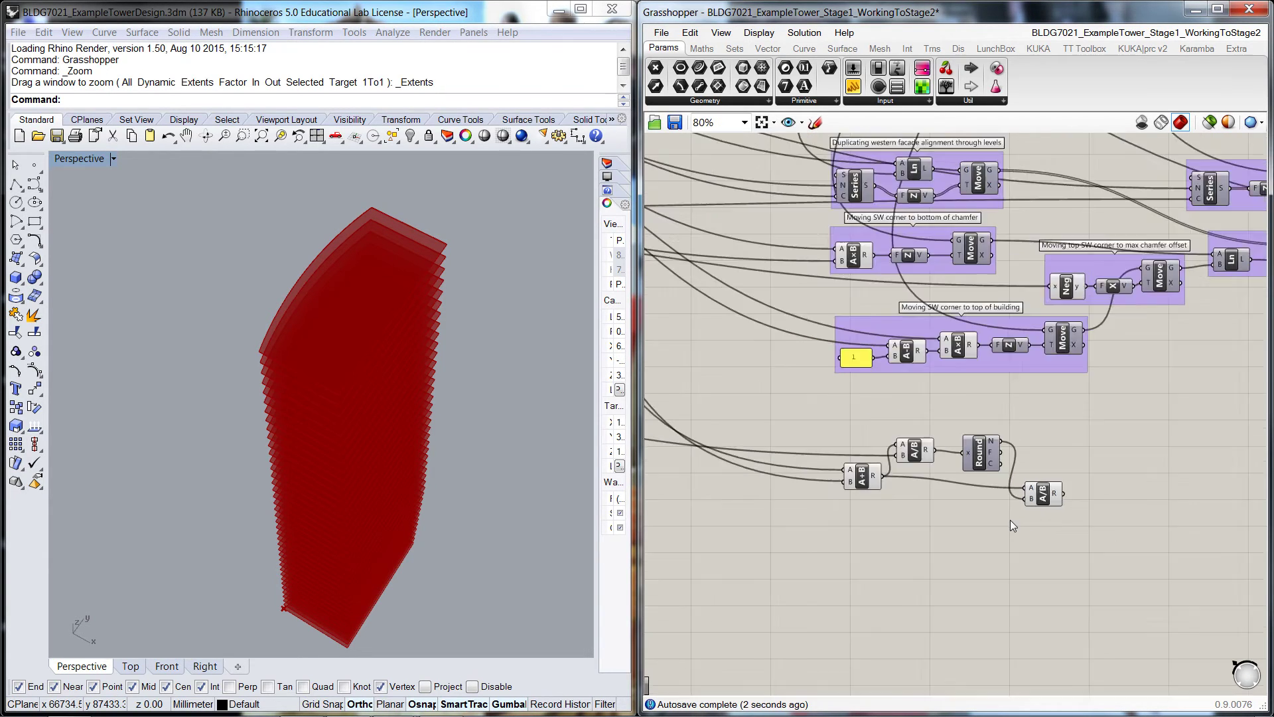
scroll(1010, 519, down, 1)
right_drag(917, 526, 1109, 526)
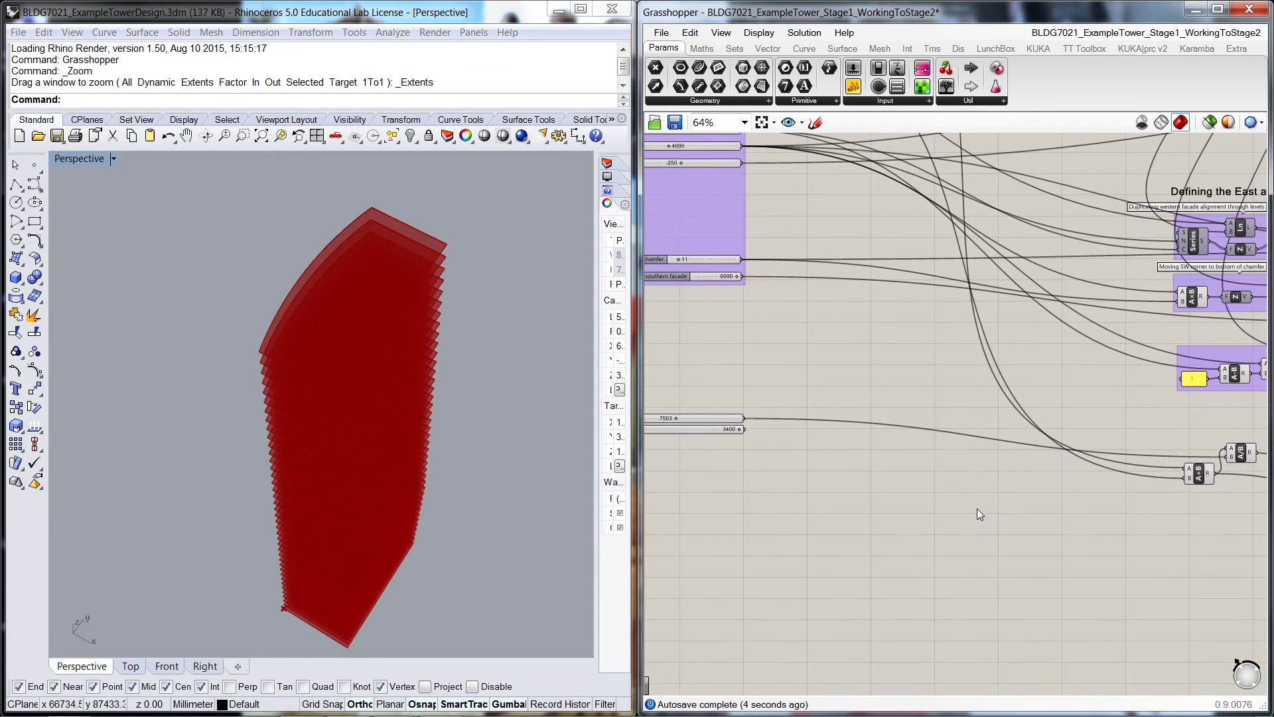
right_drag(977, 508, 1043, 517)
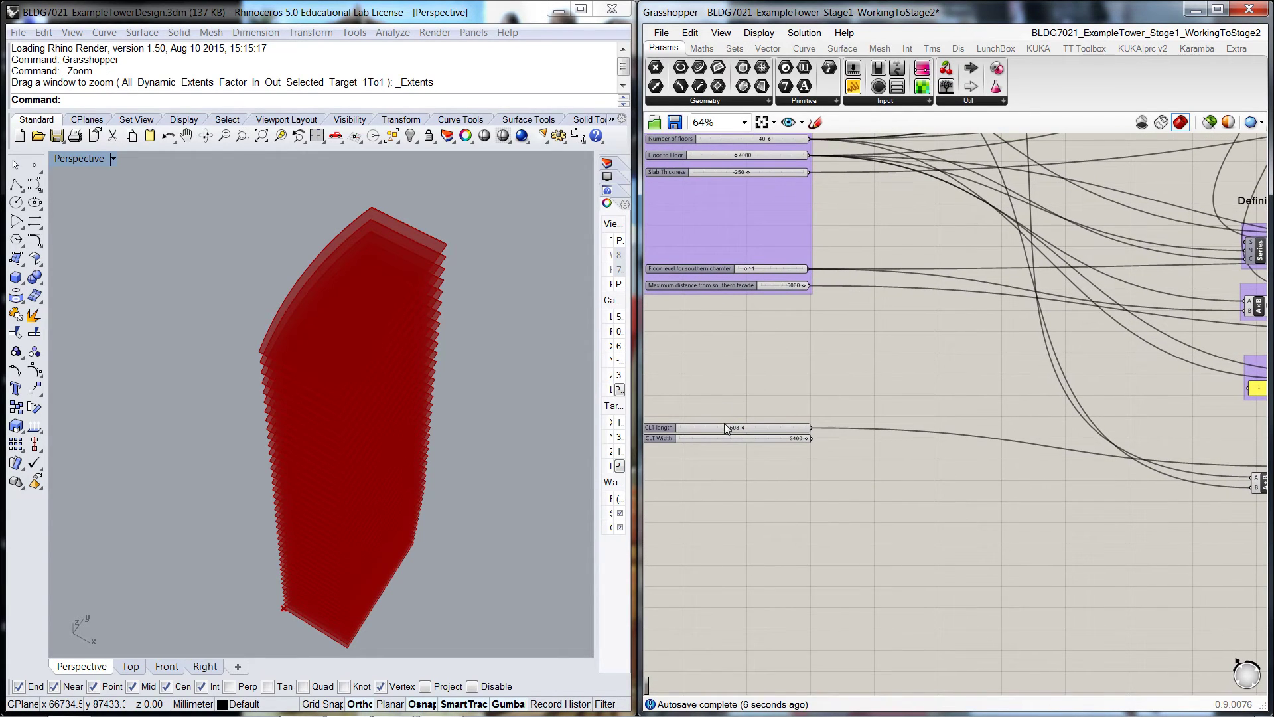
scroll(724, 425, up, 3)
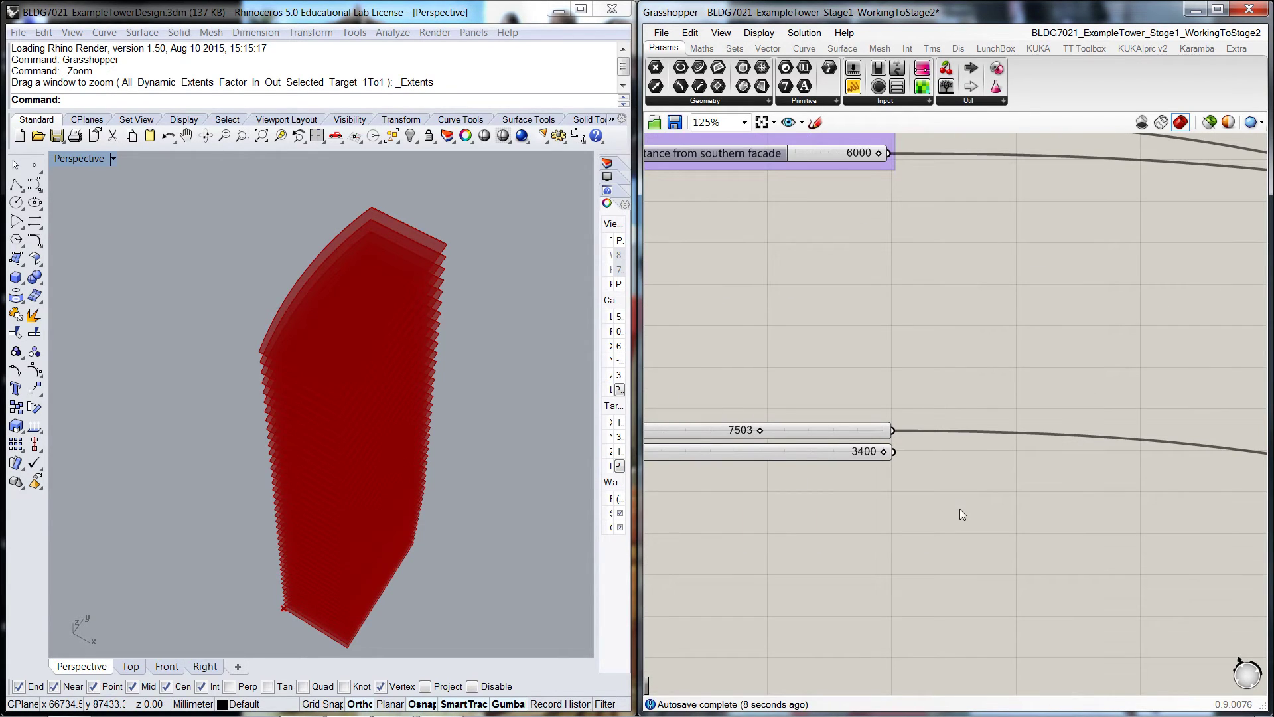
scroll(961, 507, down, 2)
right_drag(965, 508, 937, 479)
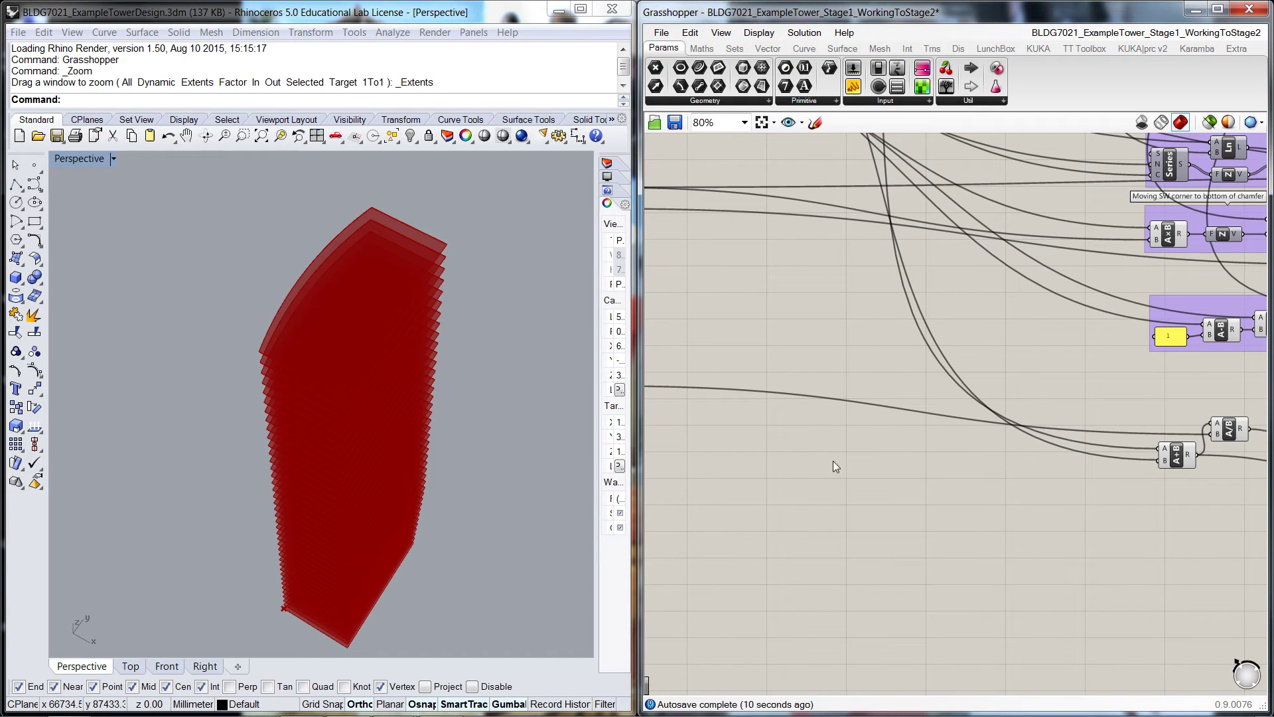
right_drag(835, 465, 989, 491)
right_drag(1005, 535, 787, 503)
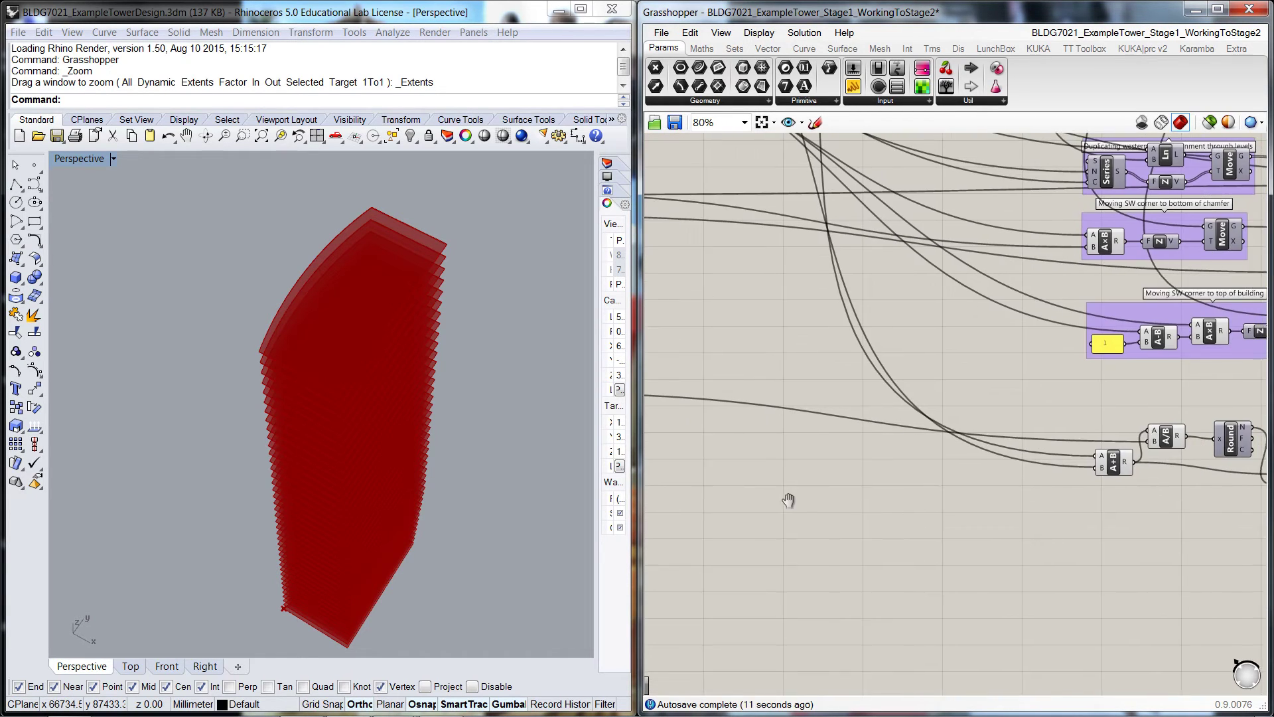
right_drag(1126, 537, 765, 492)
Check the new division's result, 6752.5, in a temporary Panel, then delete it
double_click(970, 385)
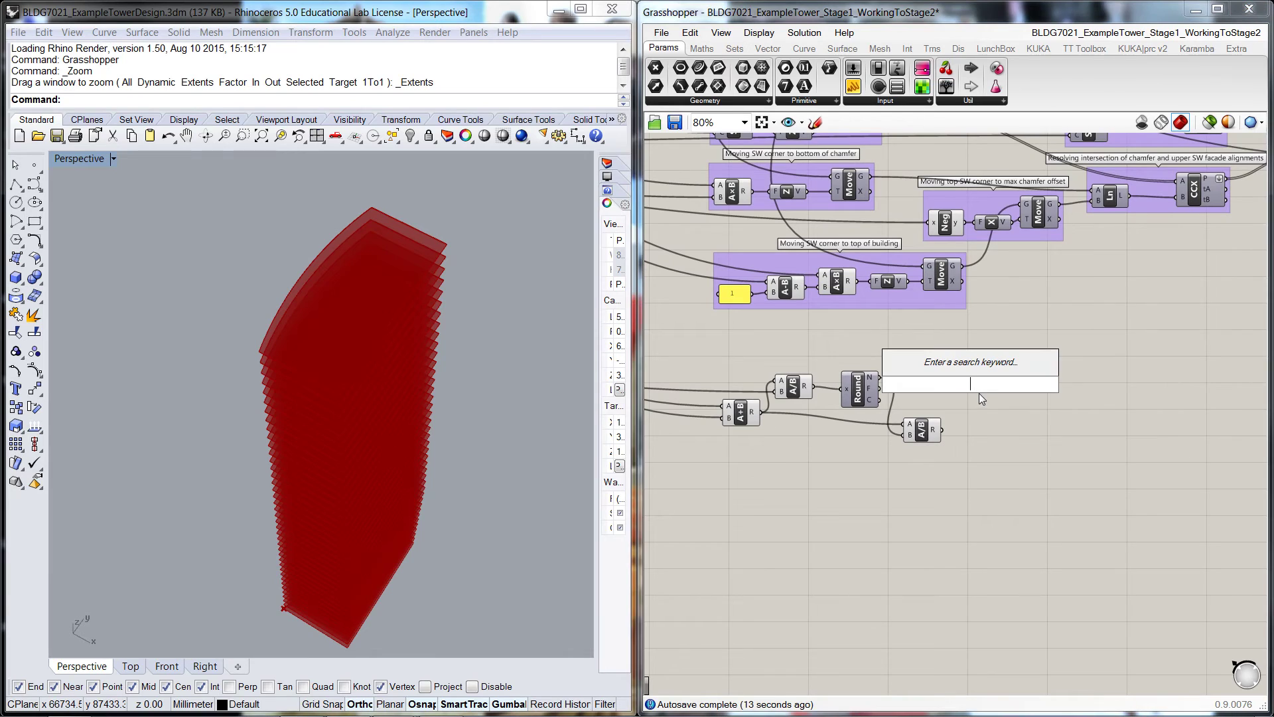
text(panel)
key(Return)
drag(982, 381, 1011, 373)
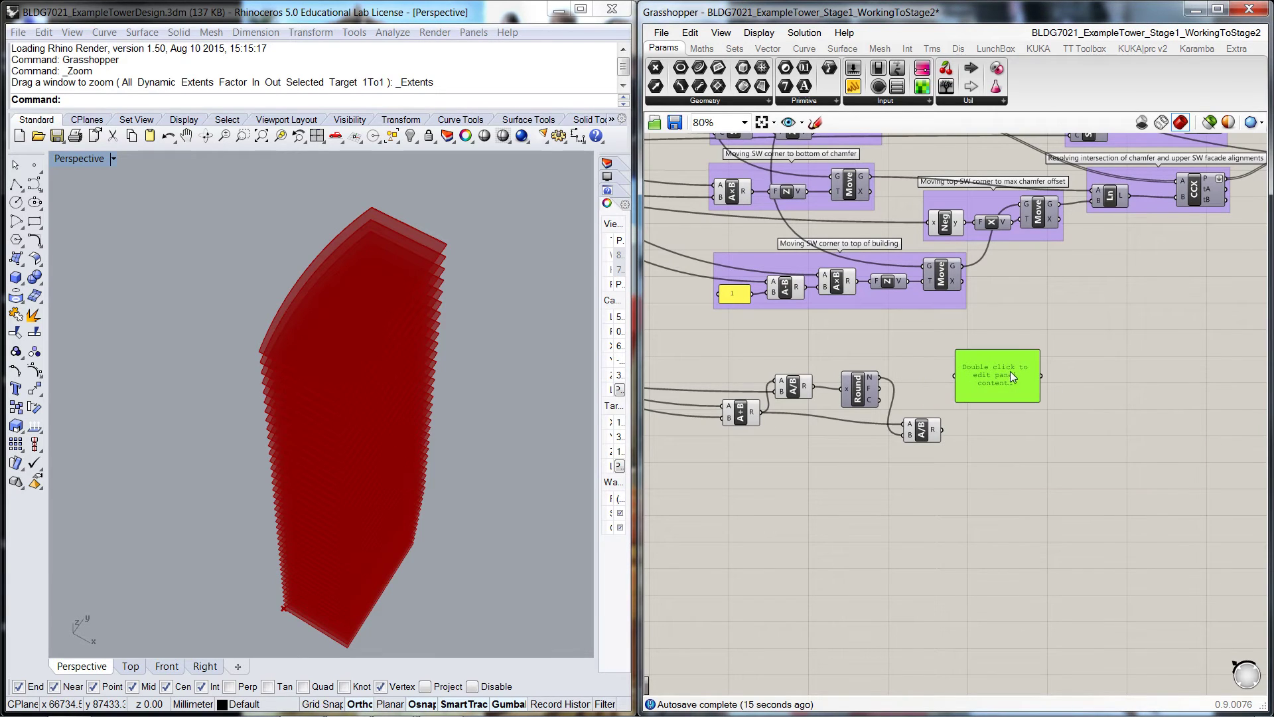
drag(943, 430, 954, 376)
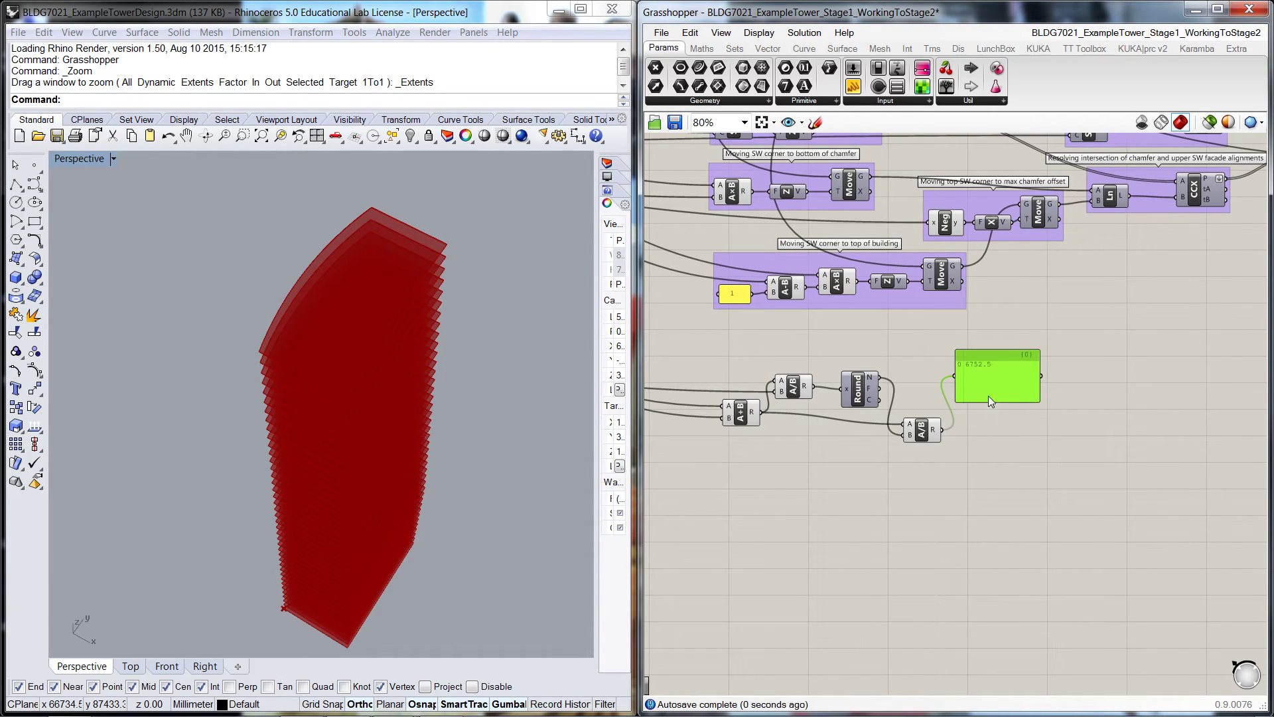
click(985, 336)
scroll(984, 364, up, 3)
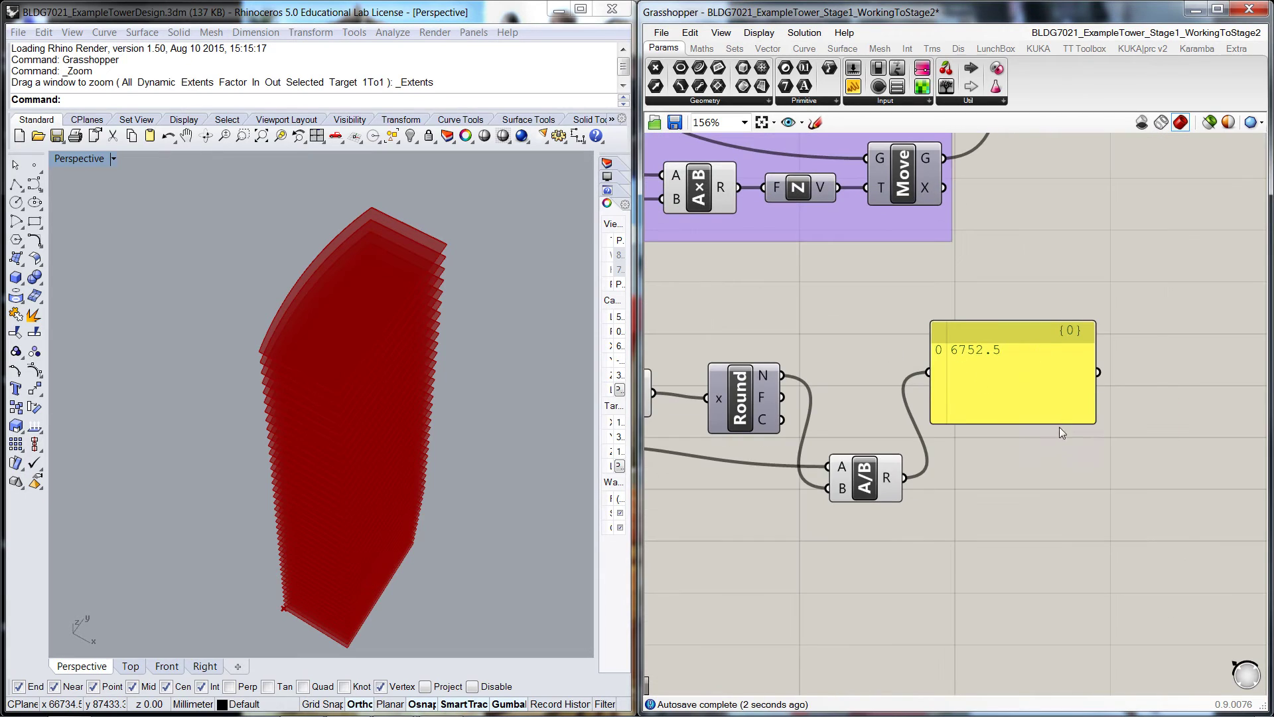
click(981, 332)
key(Delete)
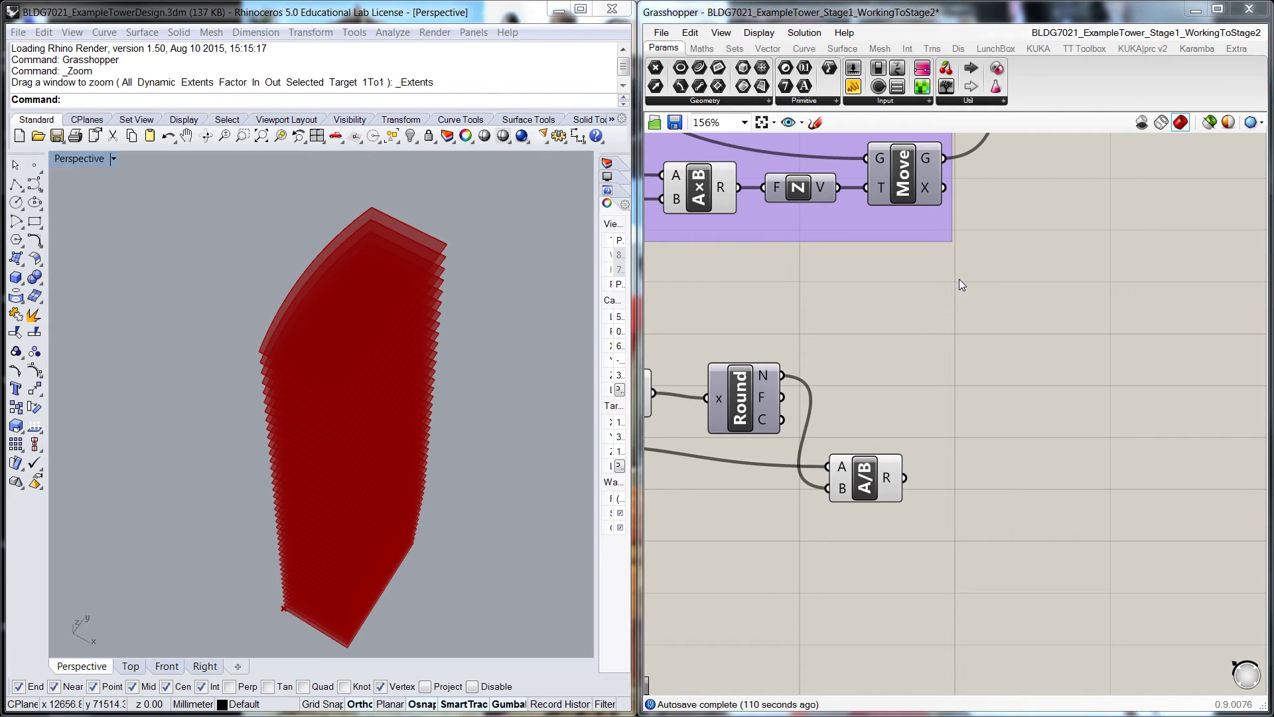
Turn off the Extr tower preview and toggle the EdgeSrf slab surfaces preview
scroll(955, 300, down, 3)
scroll(954, 300, down, 1)
right_drag(1101, 265, 1149, 256)
scroll(1149, 257, up, 3)
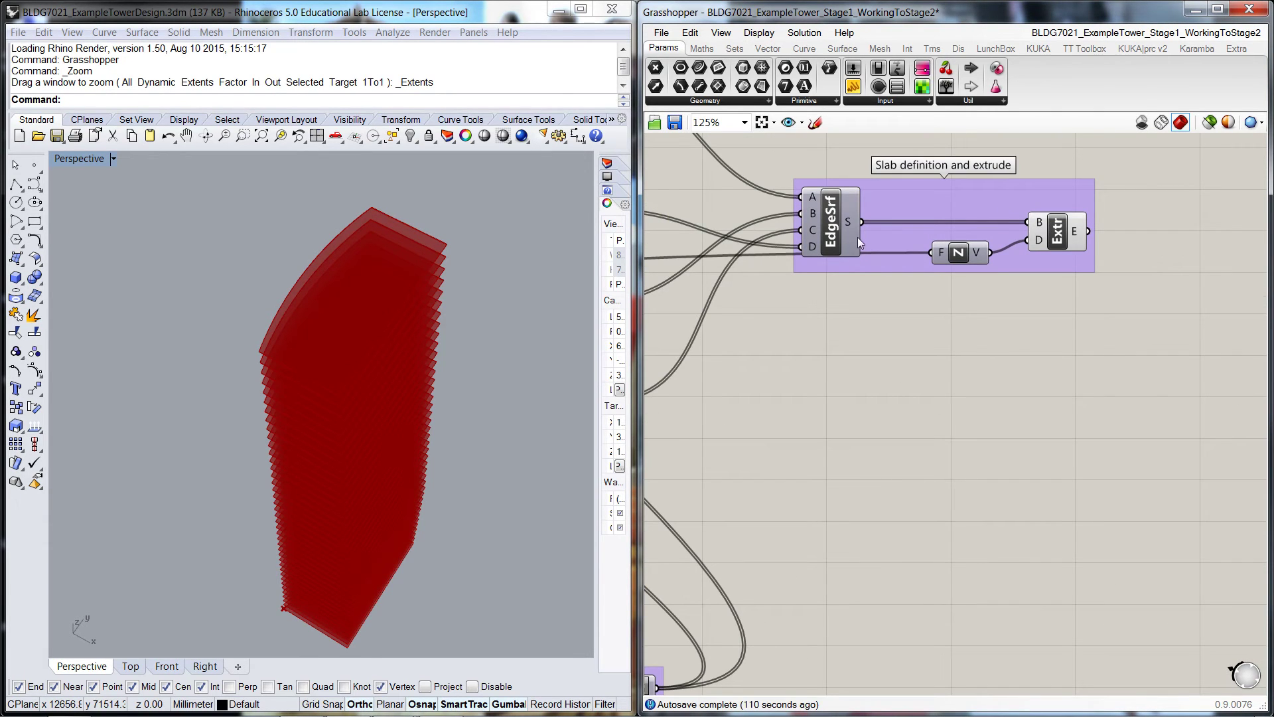
right_click(1057, 234)
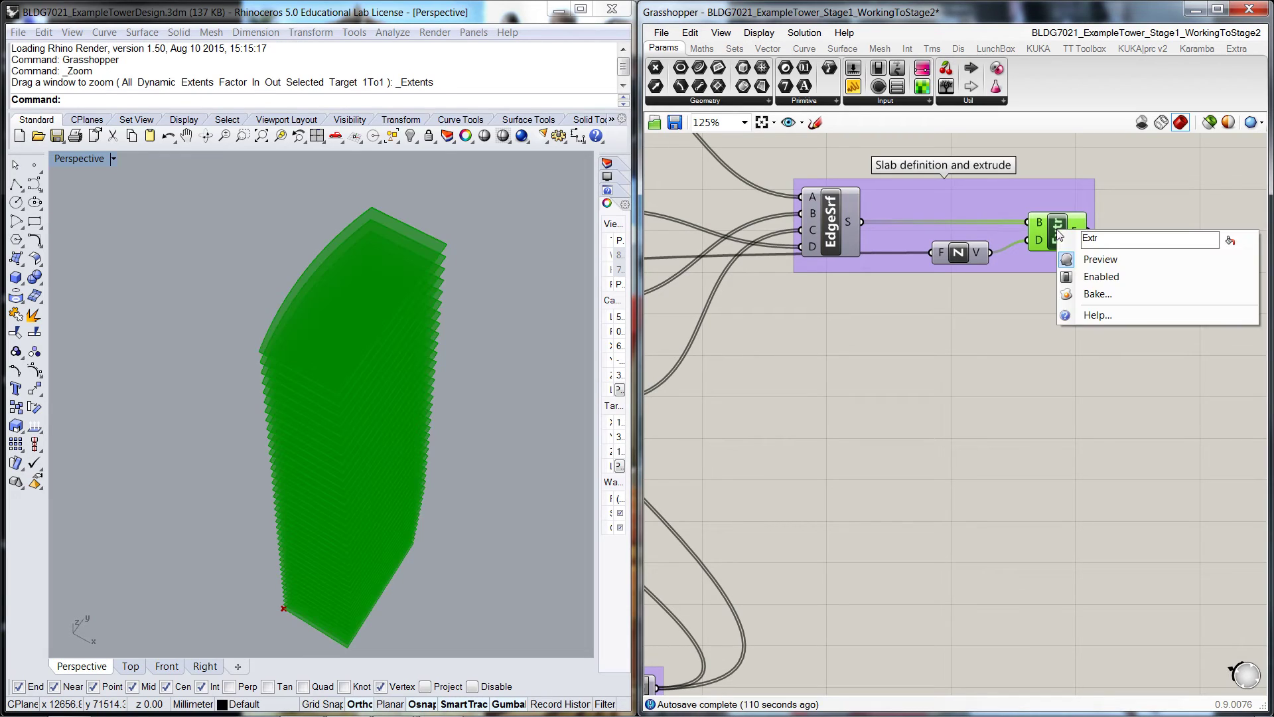
click(1079, 259)
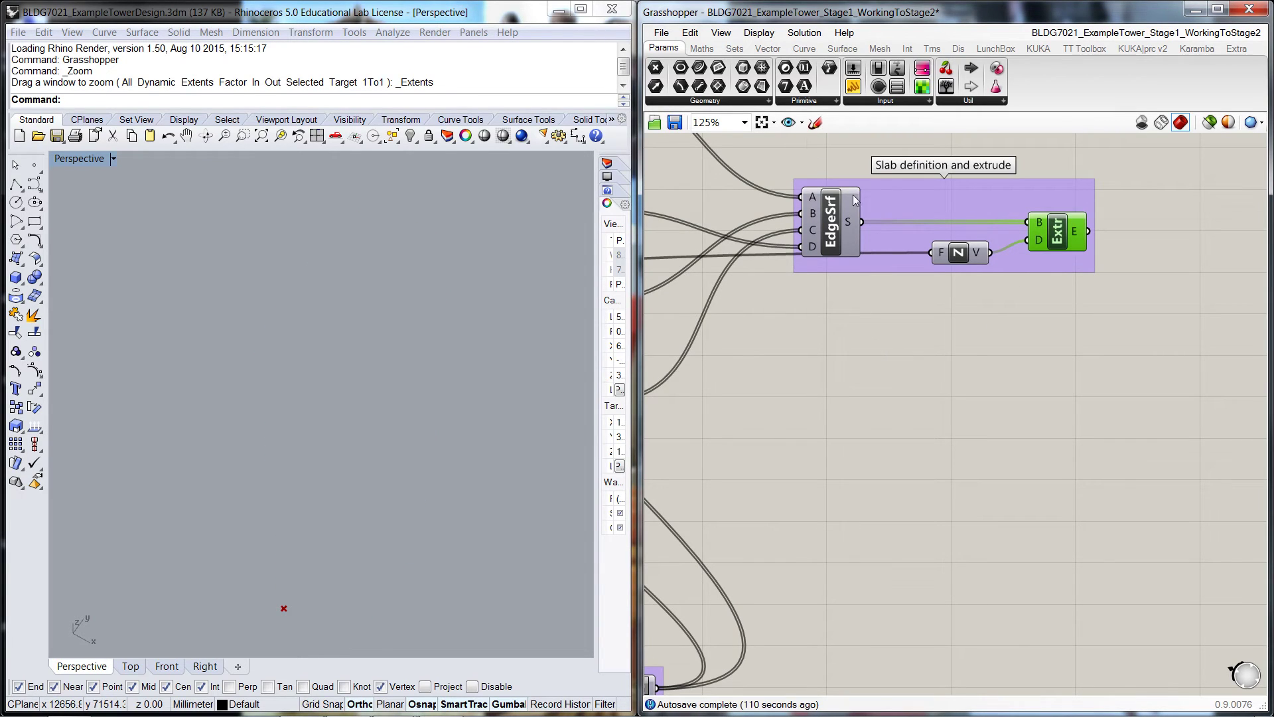
right_click(841, 226)
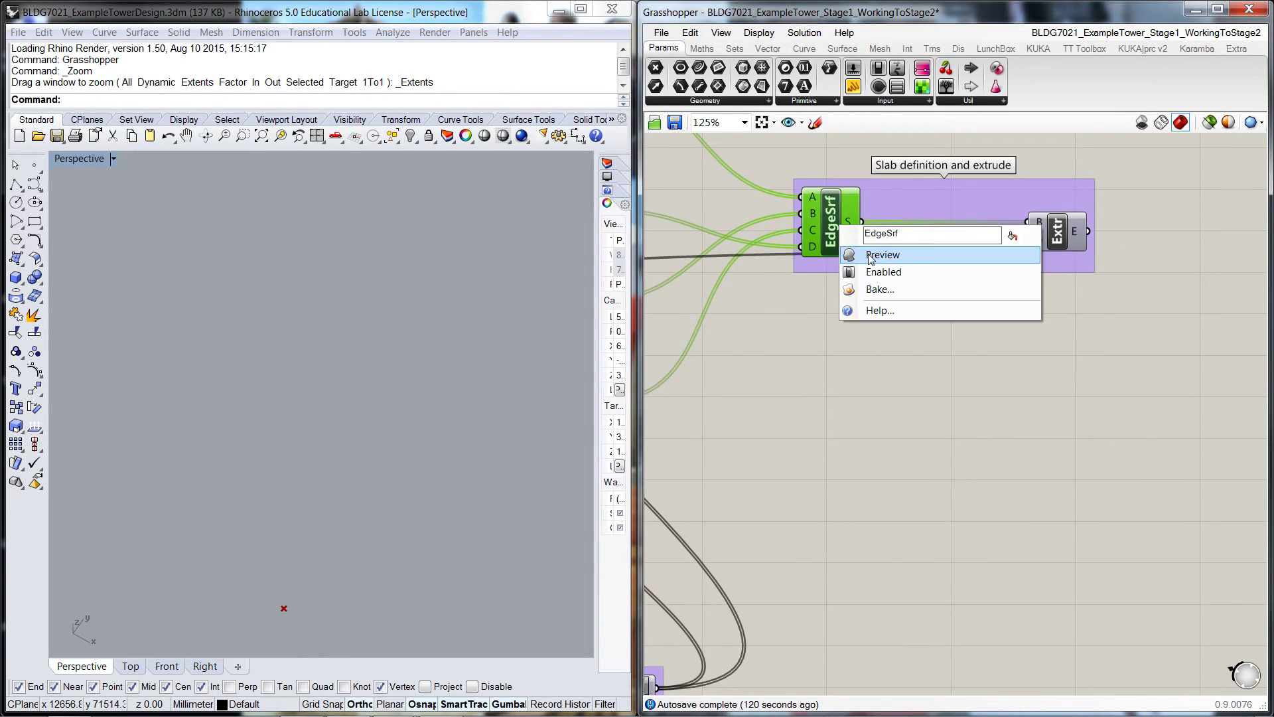
click(870, 255)
click(880, 365)
Hide the EdgeSrf slab surfaces preview, keeping the Extr extrusions hidden
scroll(880, 365, down, 3)
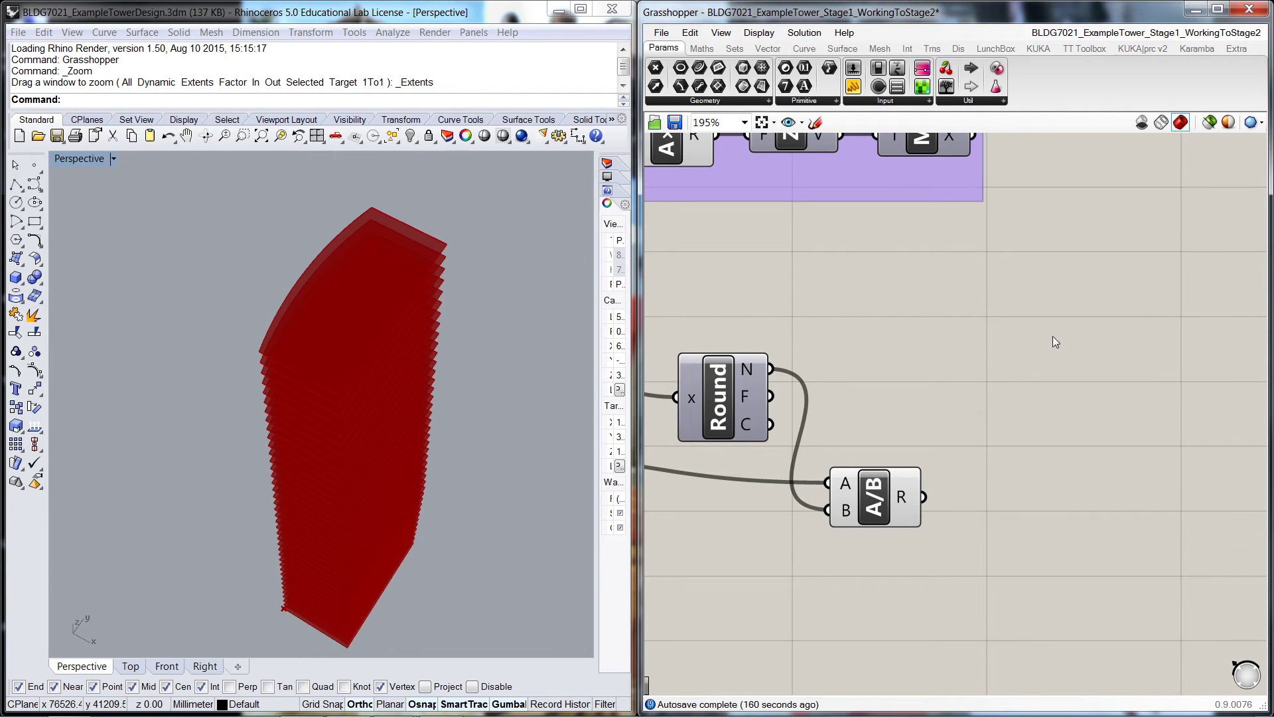
scroll(1041, 332, down, 5)
right_drag(1092, 316, 857, 532)
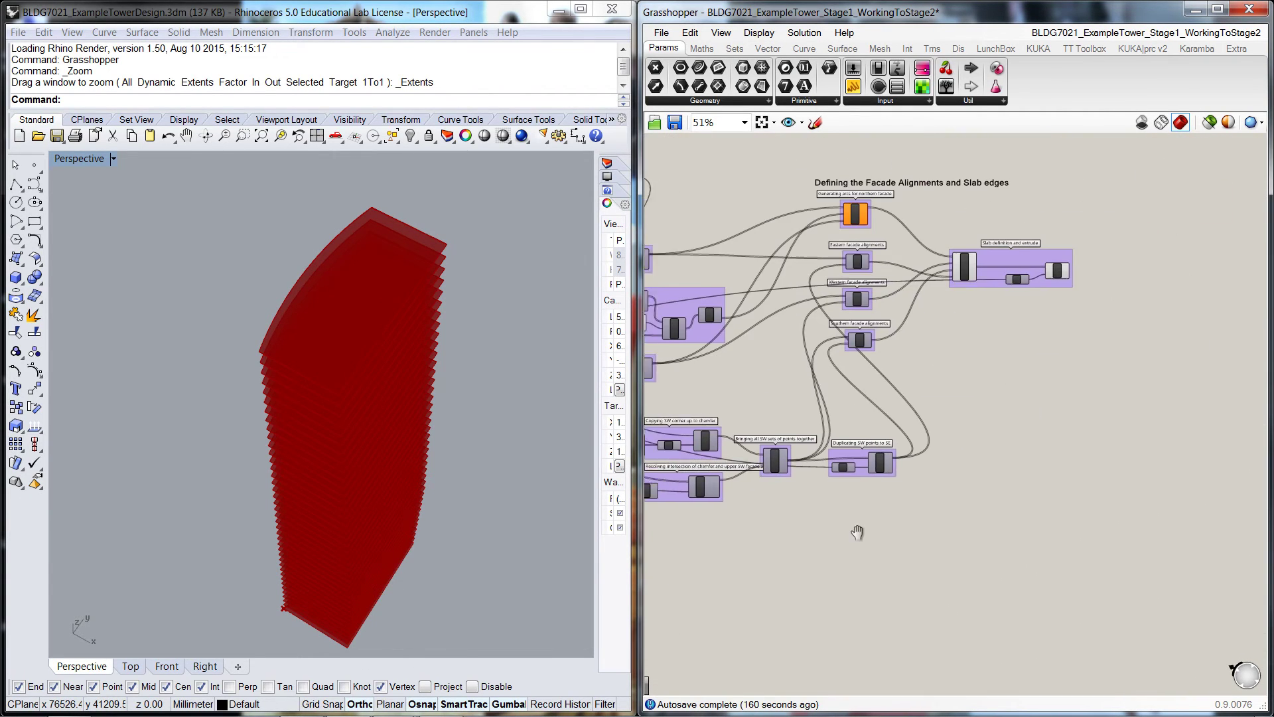
scroll(996, 290, up, 6)
click(1019, 281)
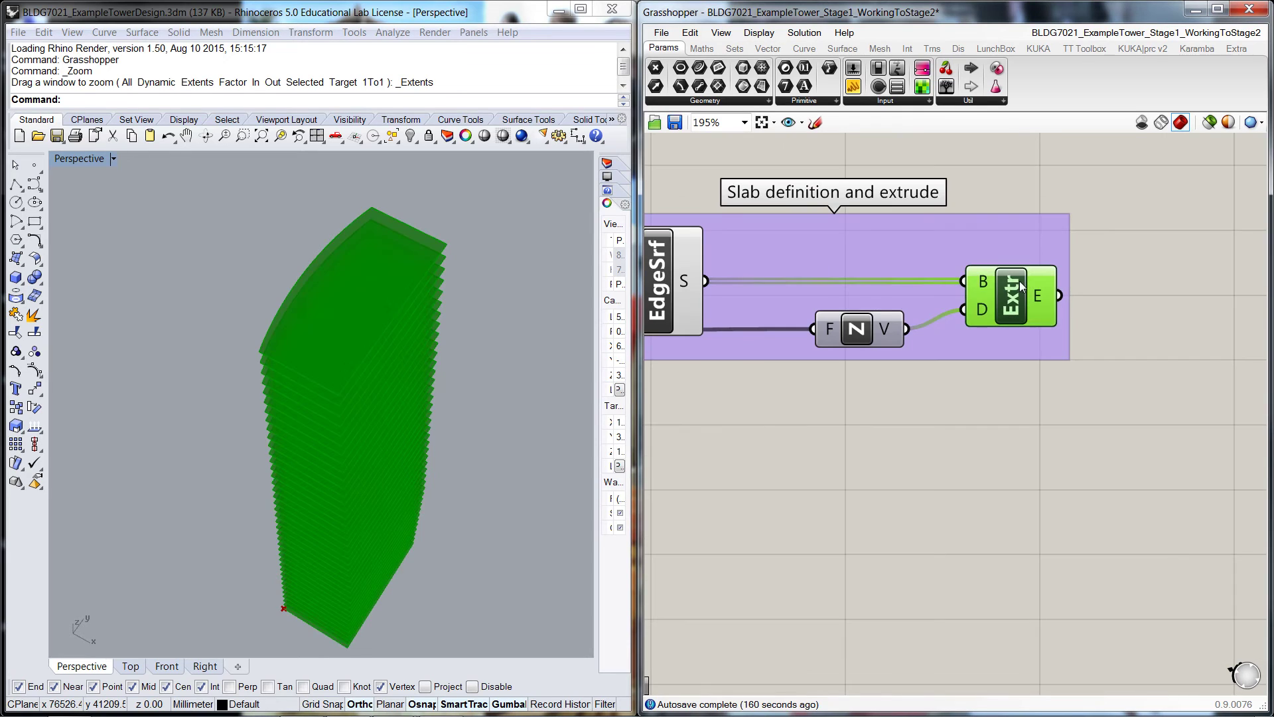
right_click(1019, 280)
click(939, 444)
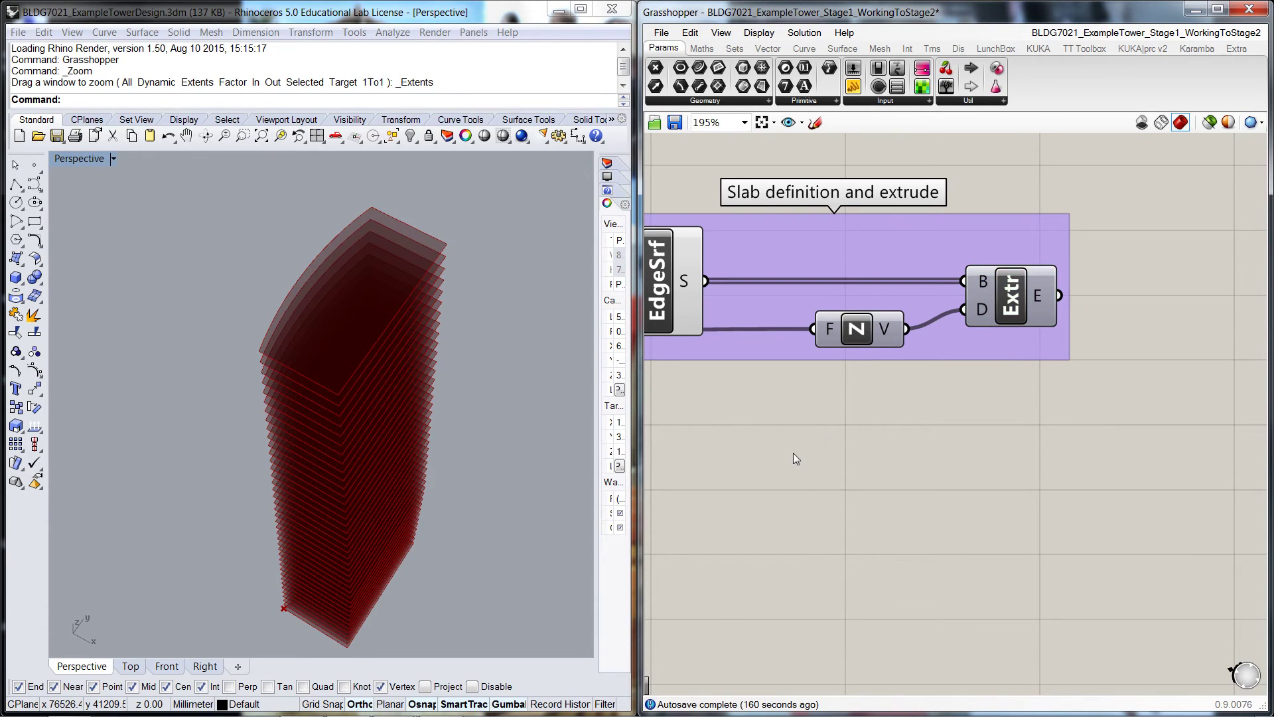
right_drag(794, 452, 1008, 464)
right_click(871, 327)
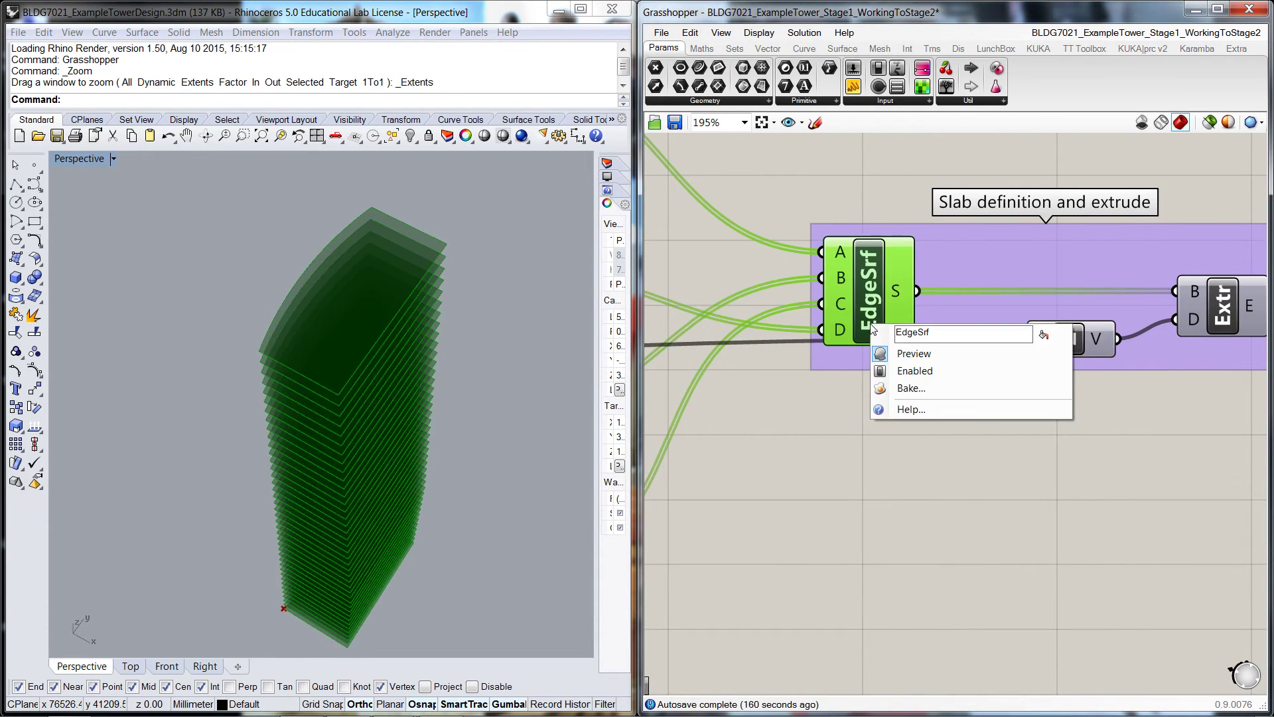
click(892, 355)
Turn on previews for the northern facade Arc and the eastern facade Ln
scroll(762, 483, down, 3)
right_drag(762, 483, 1041, 487)
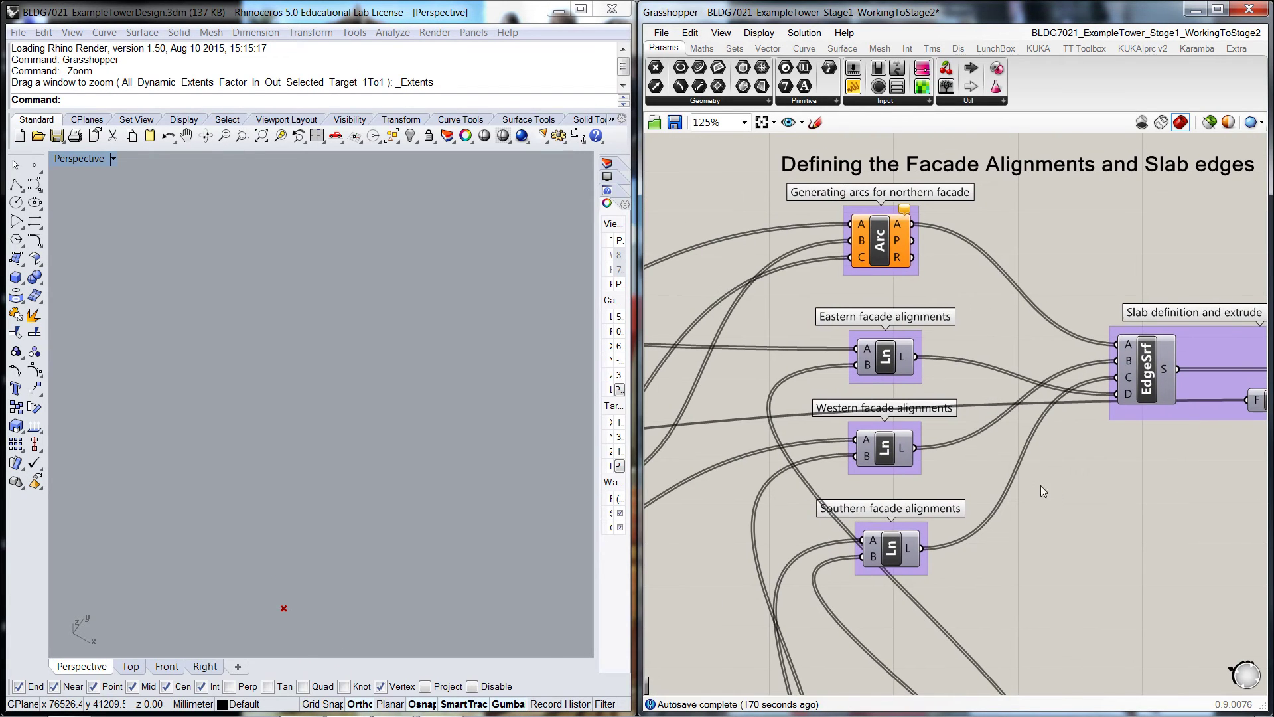
click(882, 252)
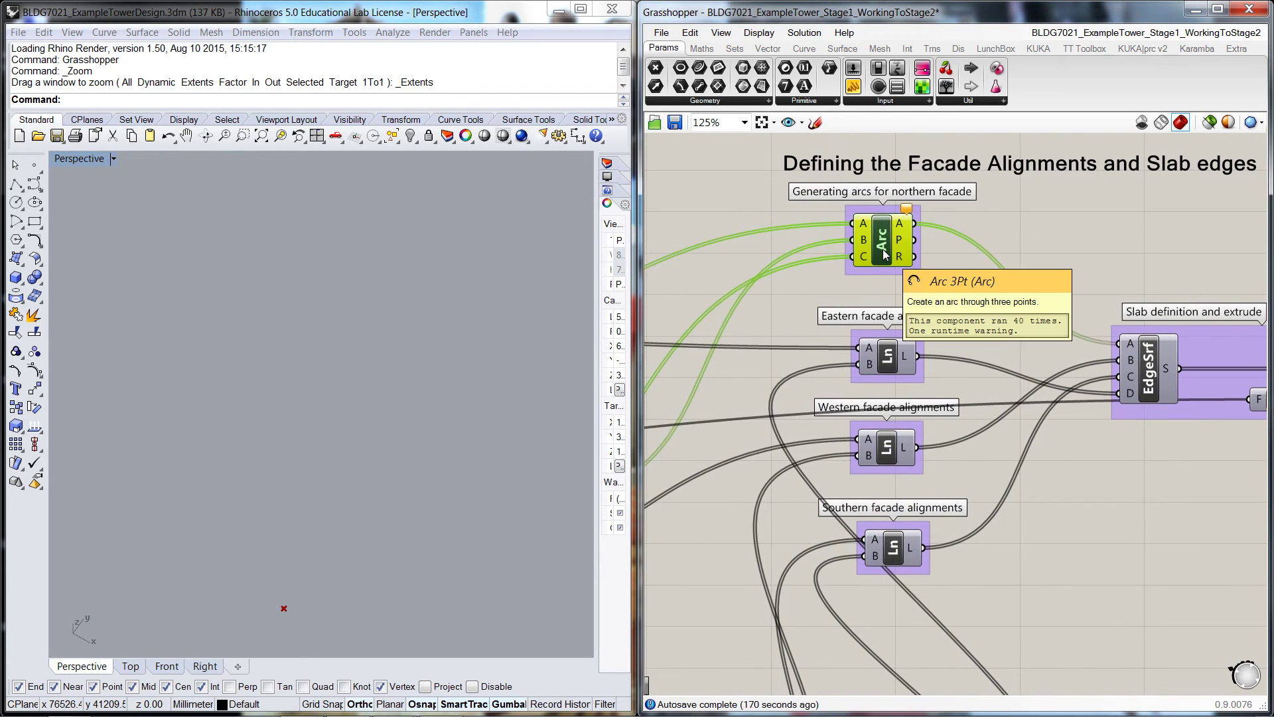
right_click(883, 252)
click(919, 280)
click(896, 352)
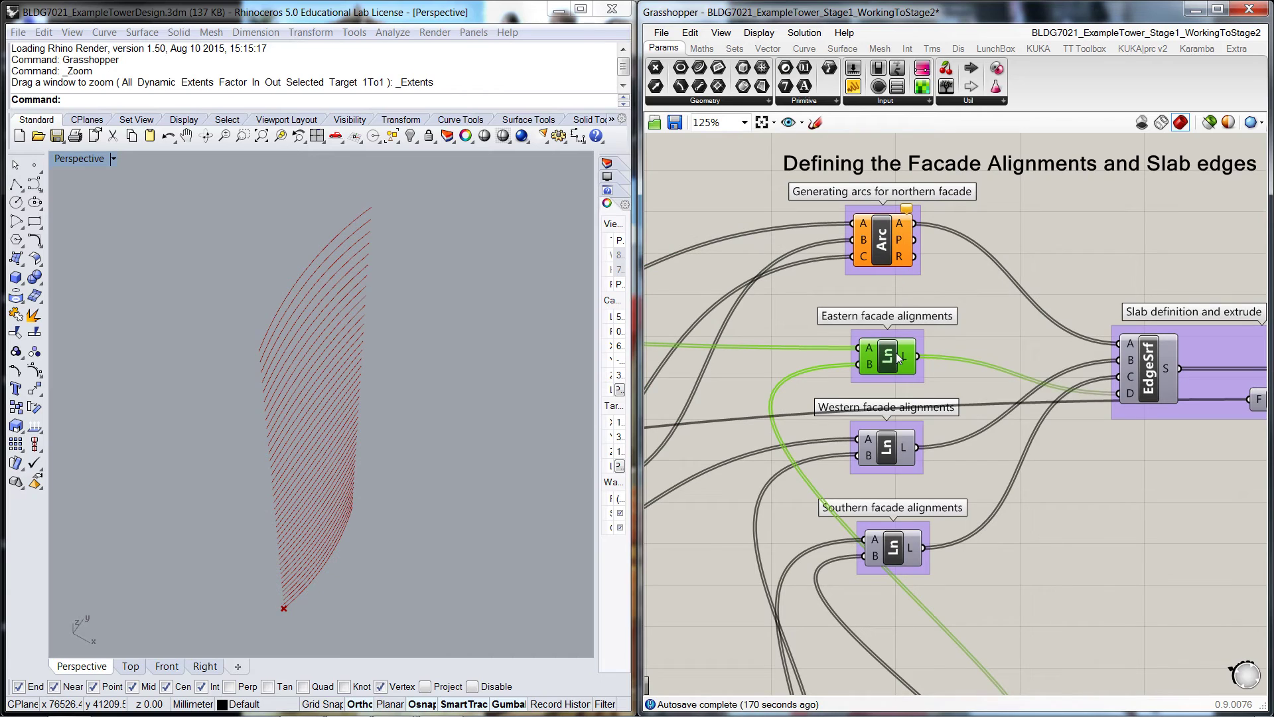
right_click(896, 353)
click(922, 382)
Turn on the western and southern facade Ln previews and orbit to inspect the wireframe
click(889, 451)
right_click(890, 452)
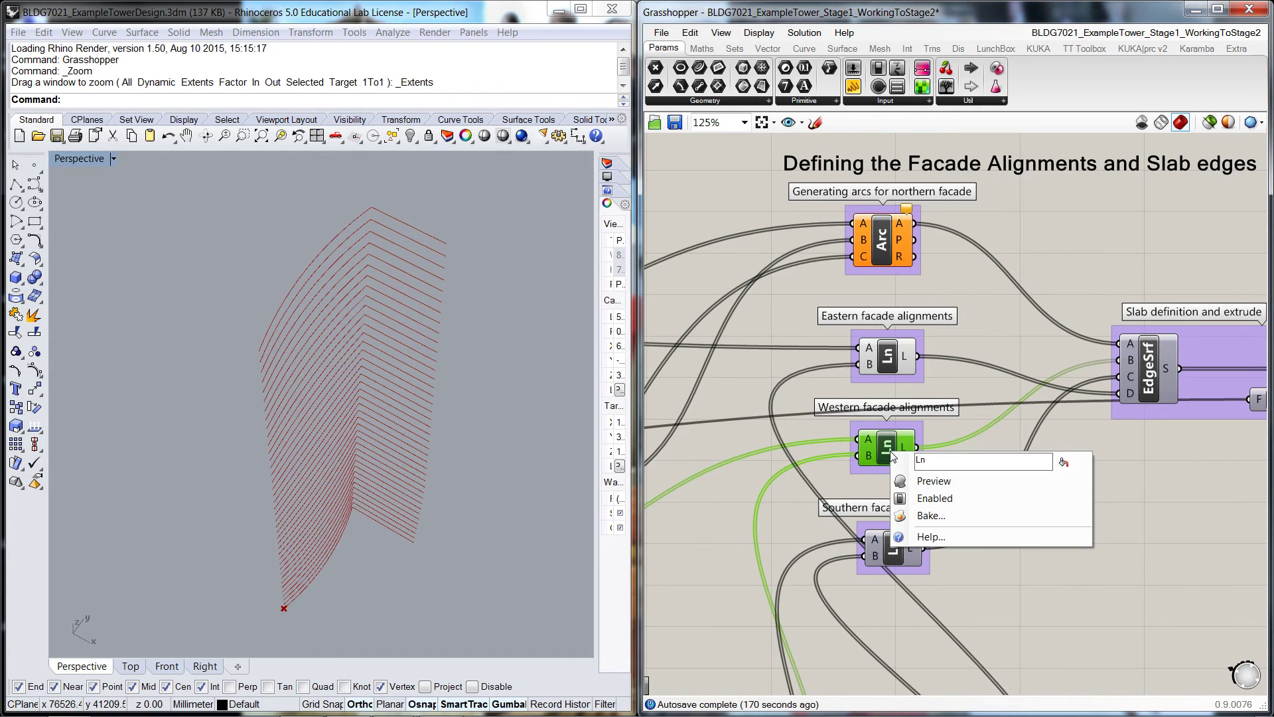
click(933, 480)
click(894, 548)
right_click(898, 546)
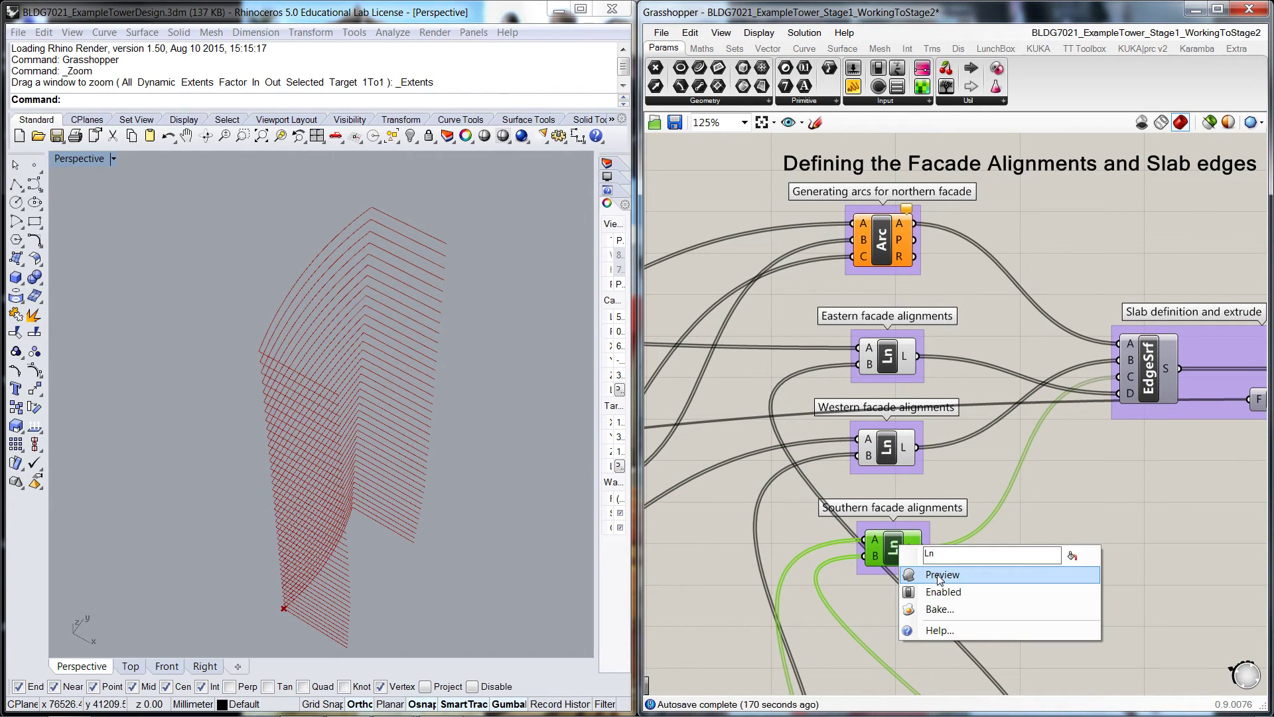
click(943, 575)
click(1003, 551)
right_drag(478, 511, 522, 513)
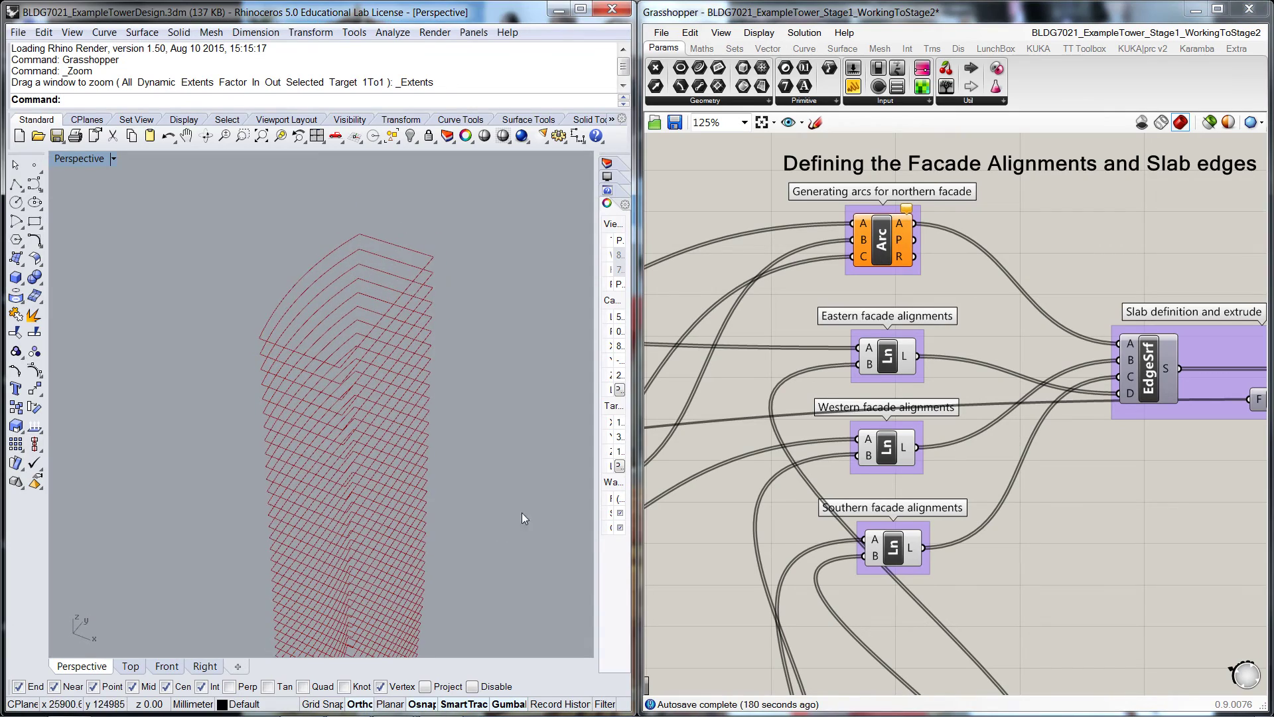
scroll(519, 558, down, 3)
Add a Series component near the floor-plate and facade groups
scroll(1018, 548, down, 4)
scroll(1018, 548, down, 4)
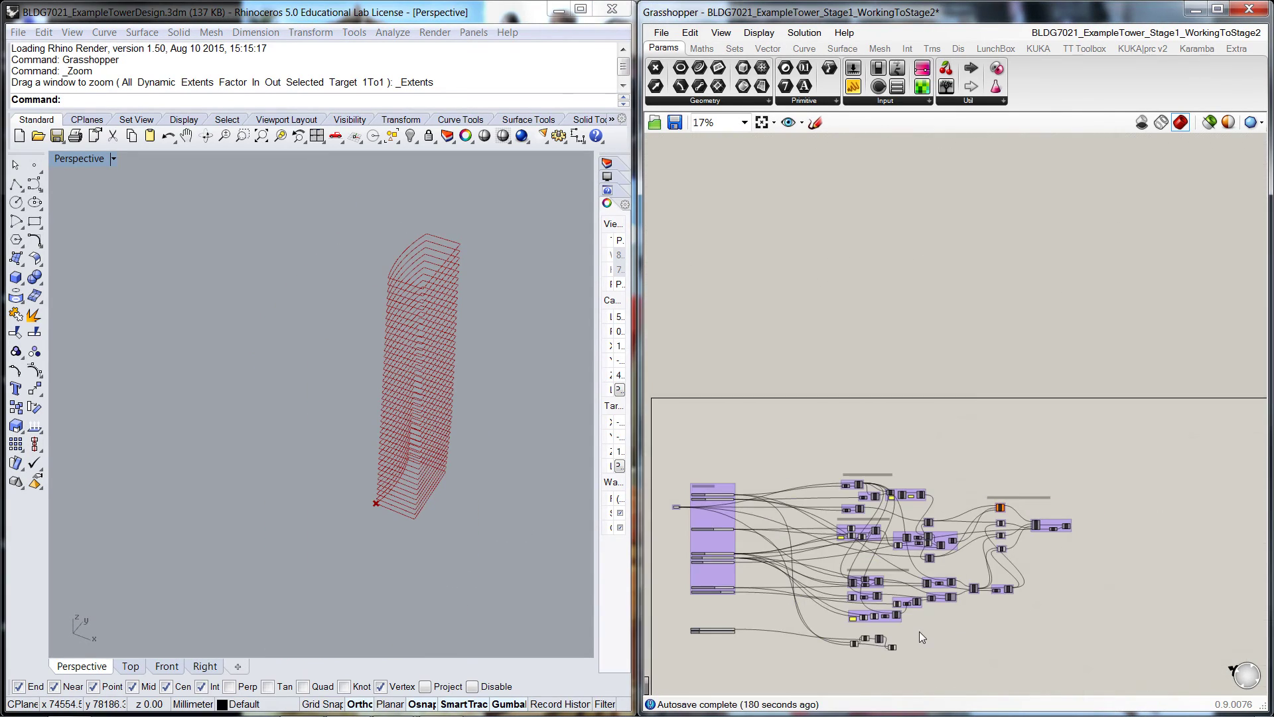
scroll(918, 631, up, 3)
right_drag(911, 638, 933, 555)
scroll(932, 557, up, 3)
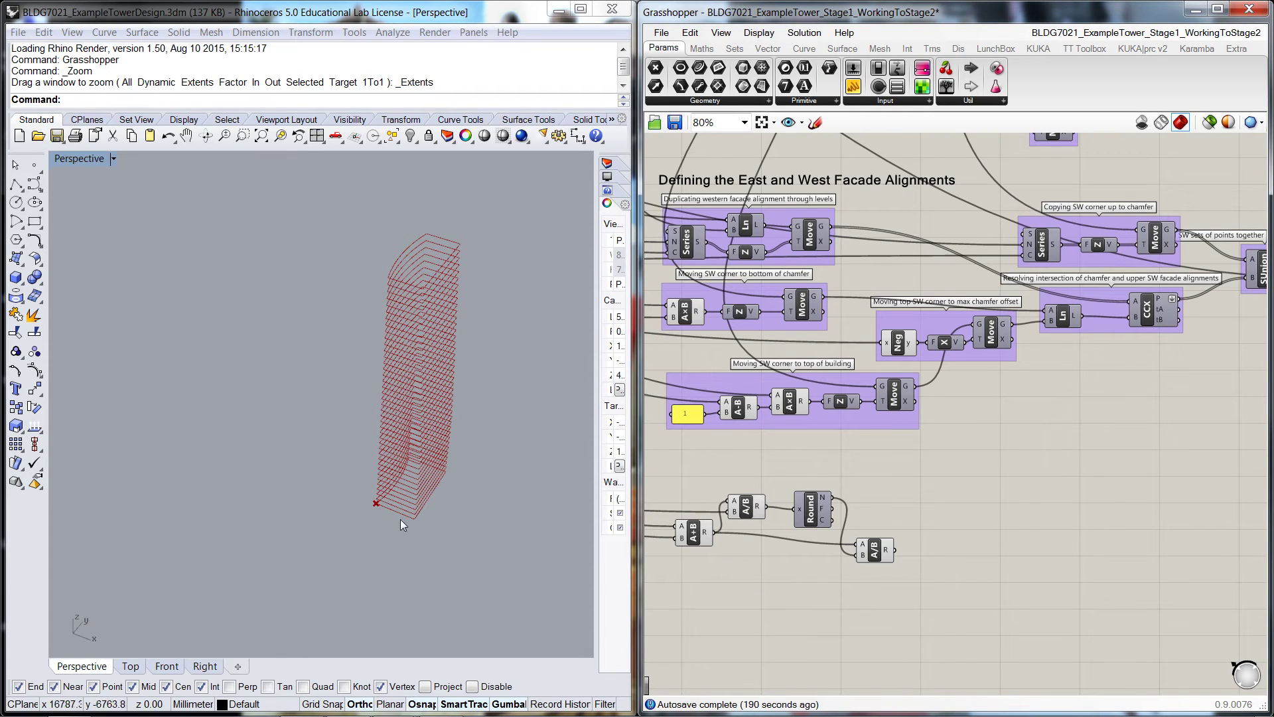
scroll(392, 528, up, 3)
scroll(392, 528, up, 1)
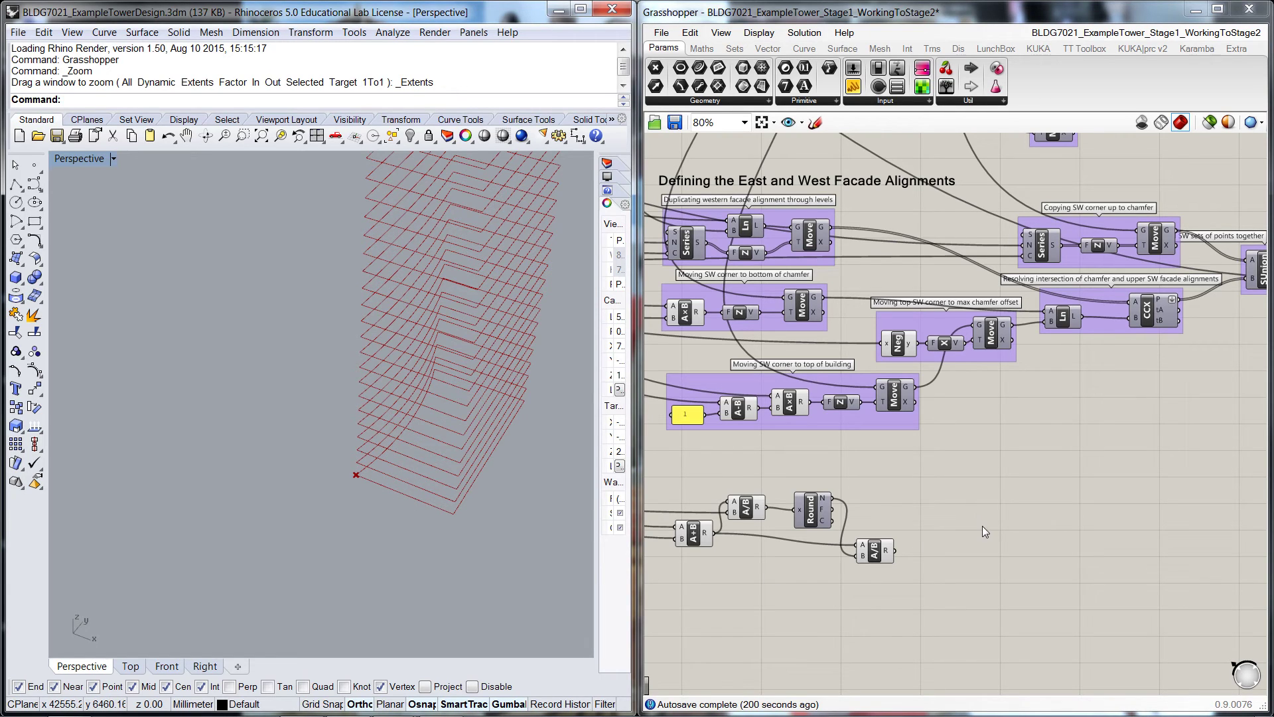
double_click(1017, 548)
text(ser)
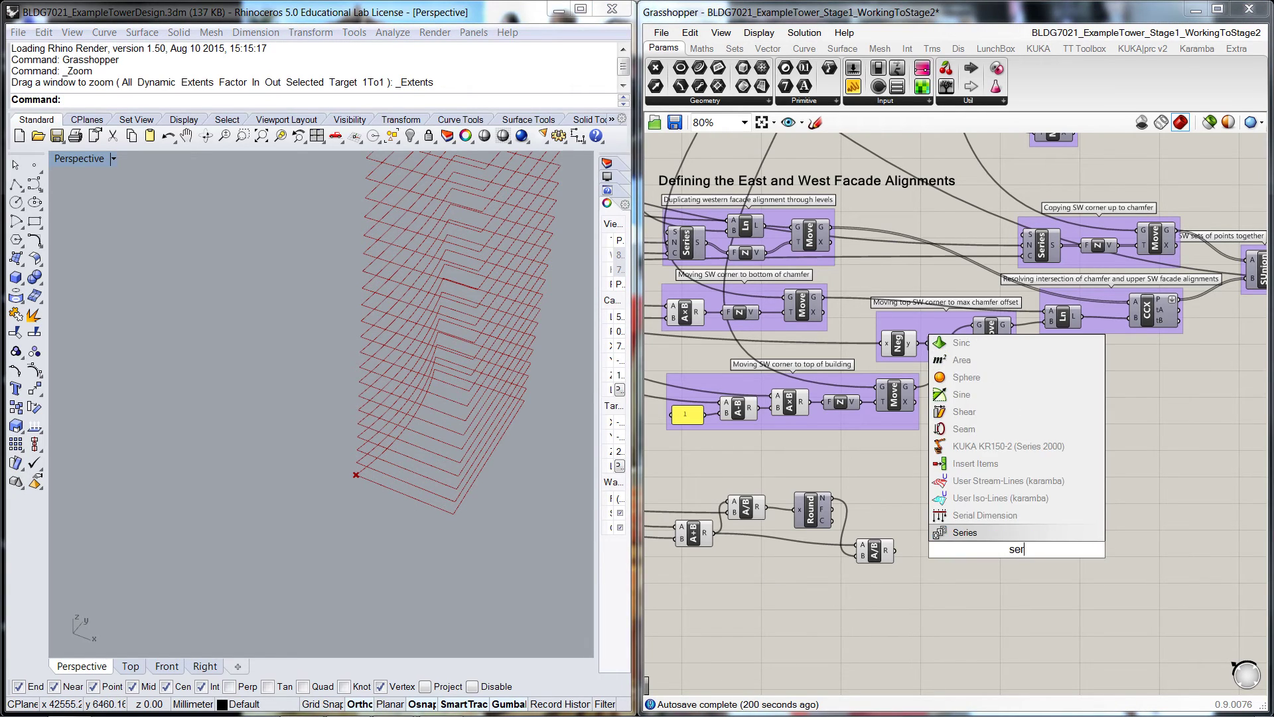
text(ies)
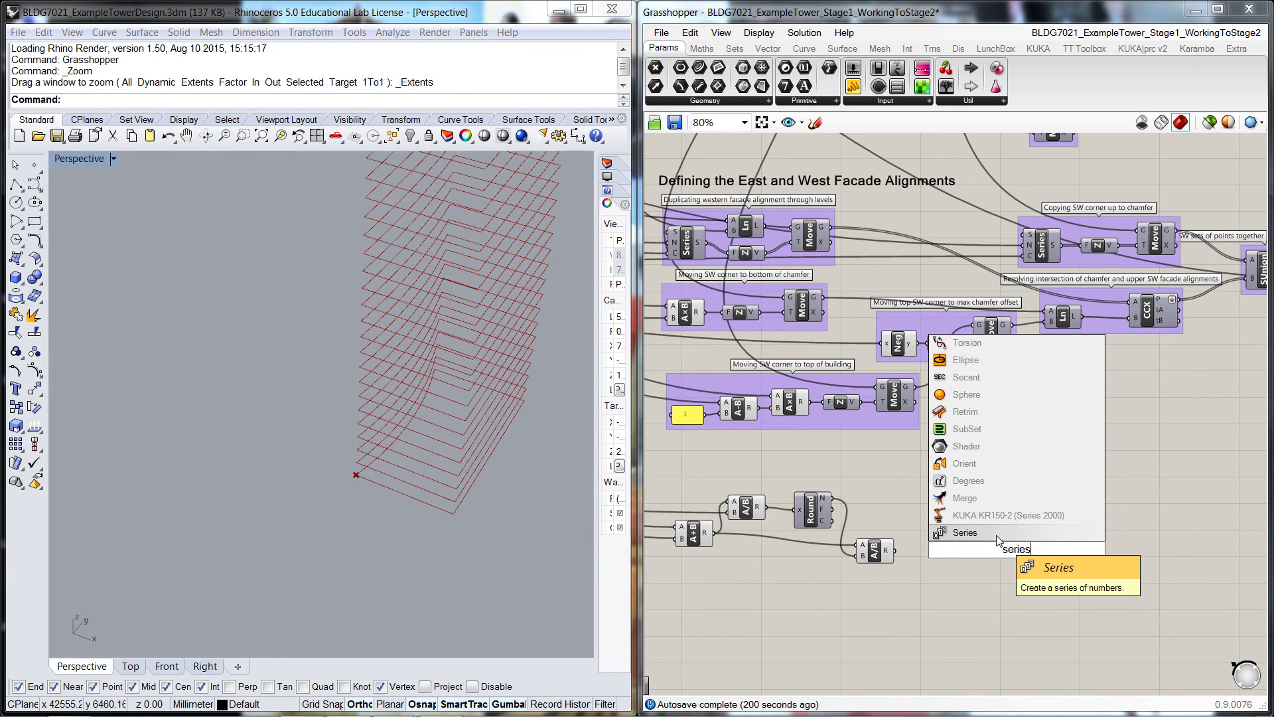
click(997, 535)
drag(1015, 551, 988, 532)
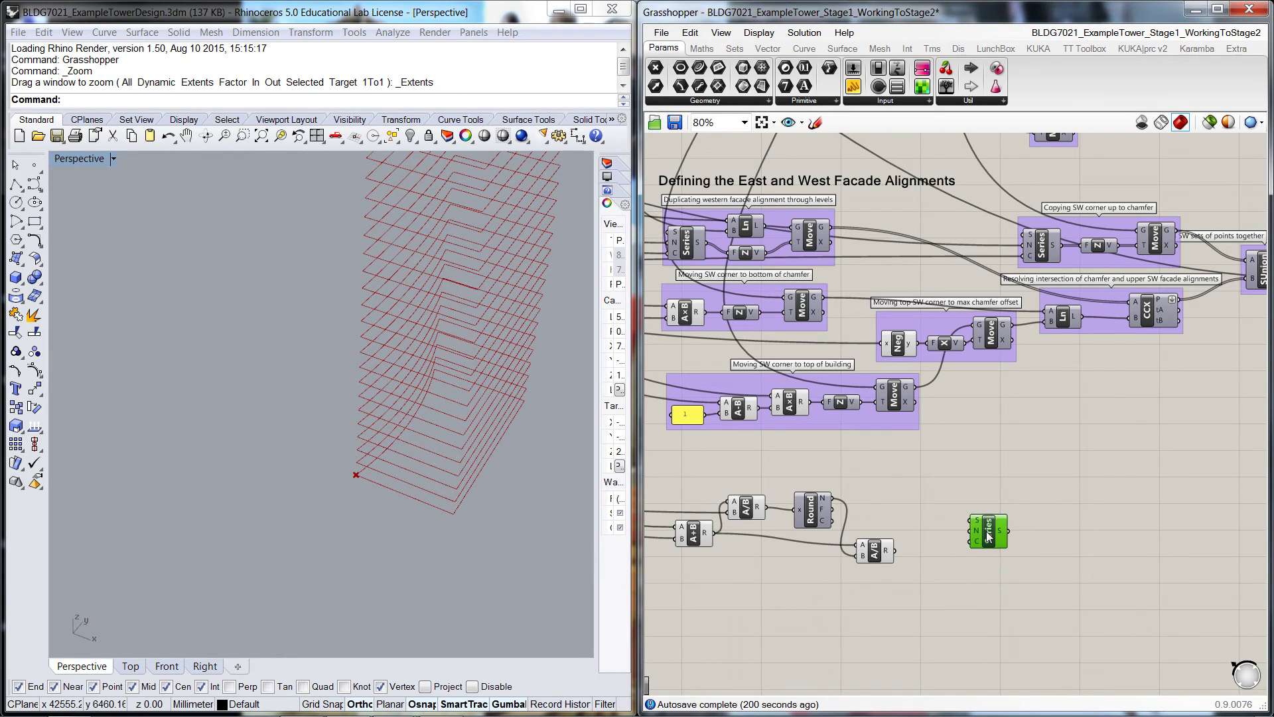
click(935, 564)
Wire the A/B result into Series N and the Round result into Series C
scroll(934, 564, up, 1)
click(858, 551)
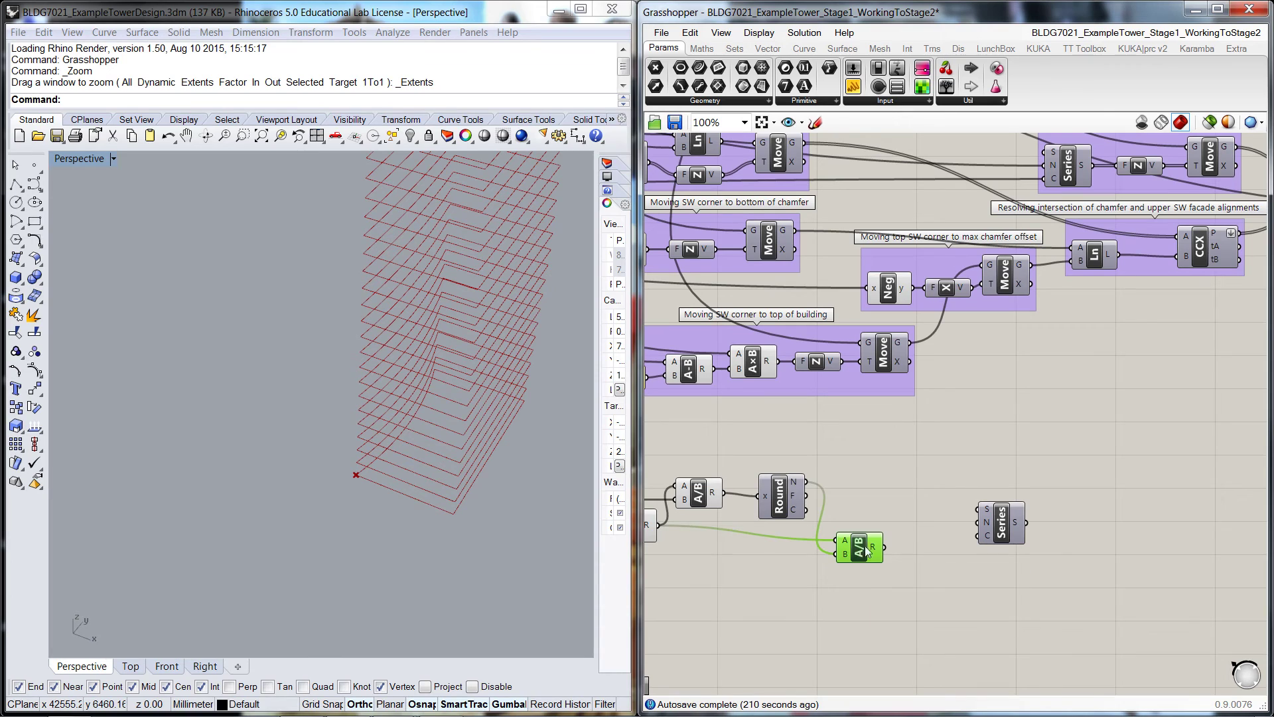
drag(884, 546, 1009, 521)
click(991, 552)
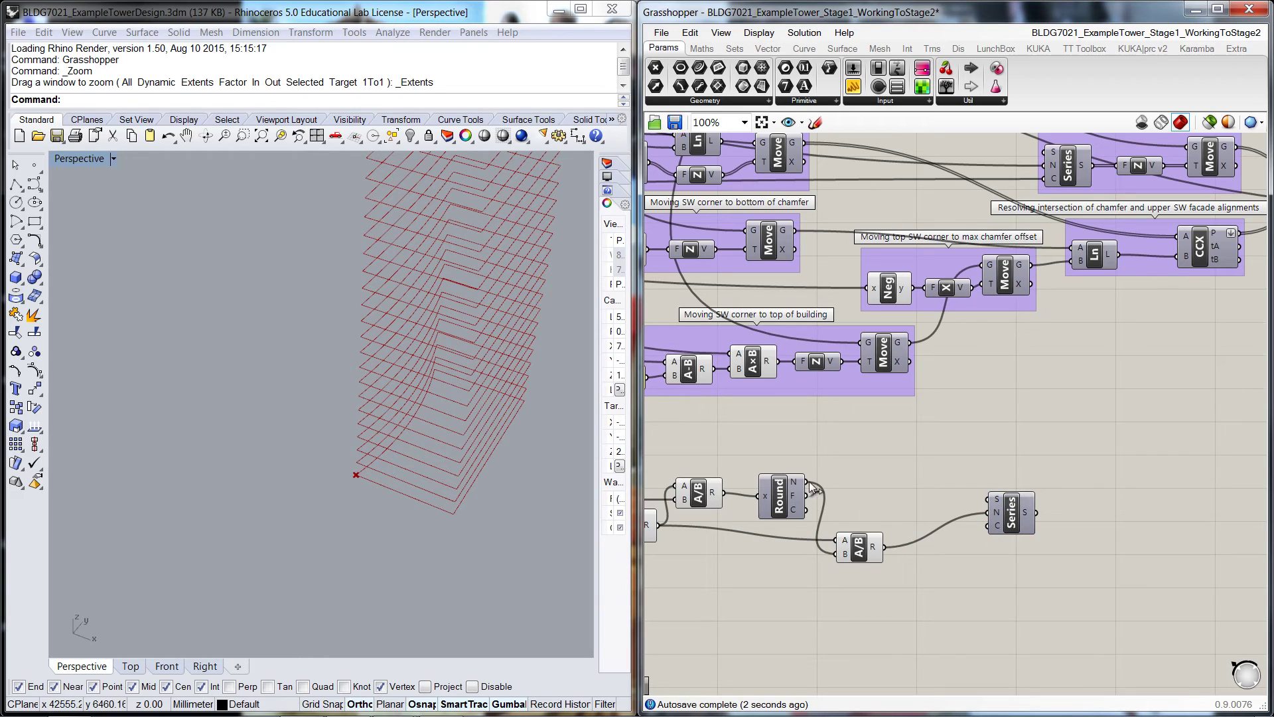
drag(807, 482, 1005, 535)
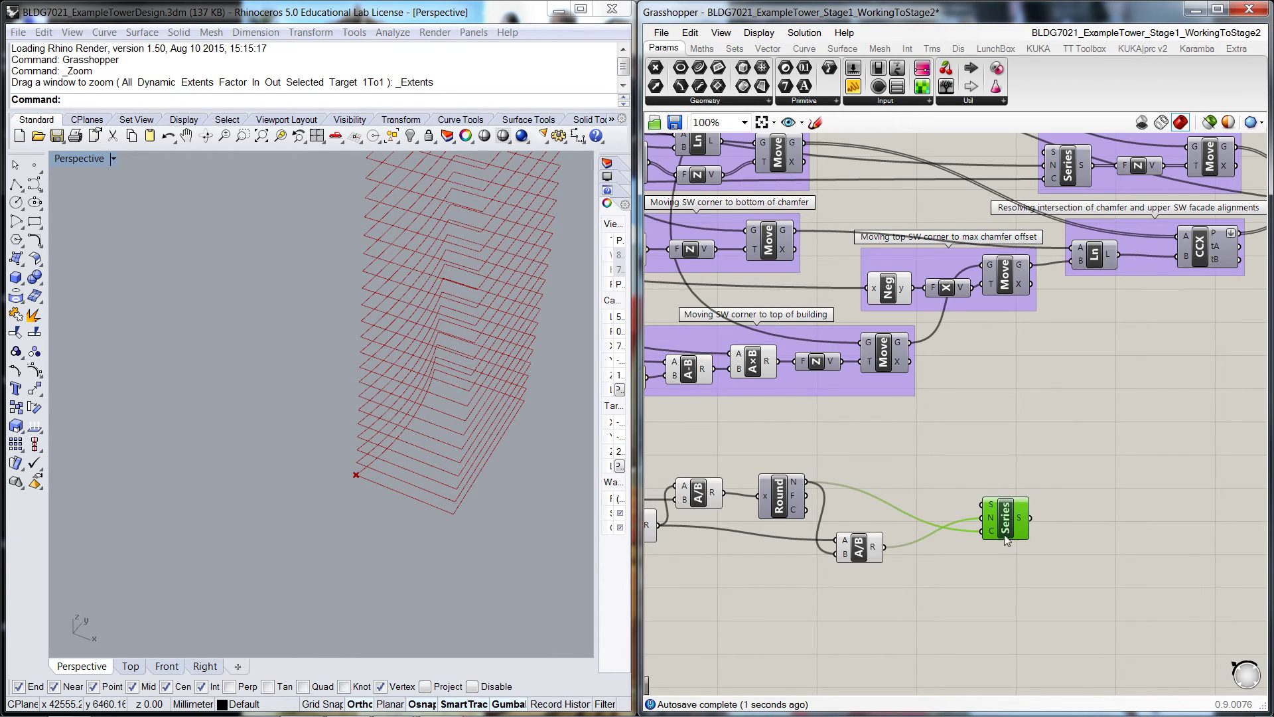
click(1034, 590)
right_drag(1070, 554, 1007, 548)
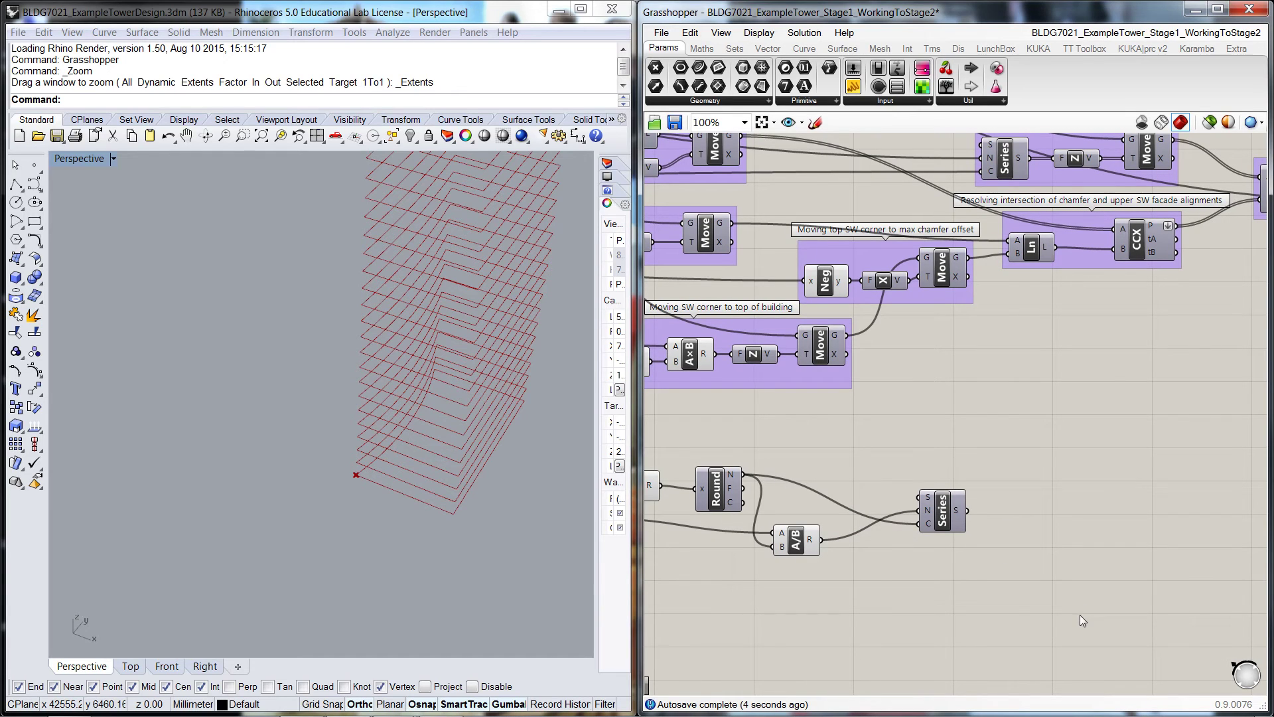
Add a Move component to the right of the Series
double_click(1046, 497)
text(m)
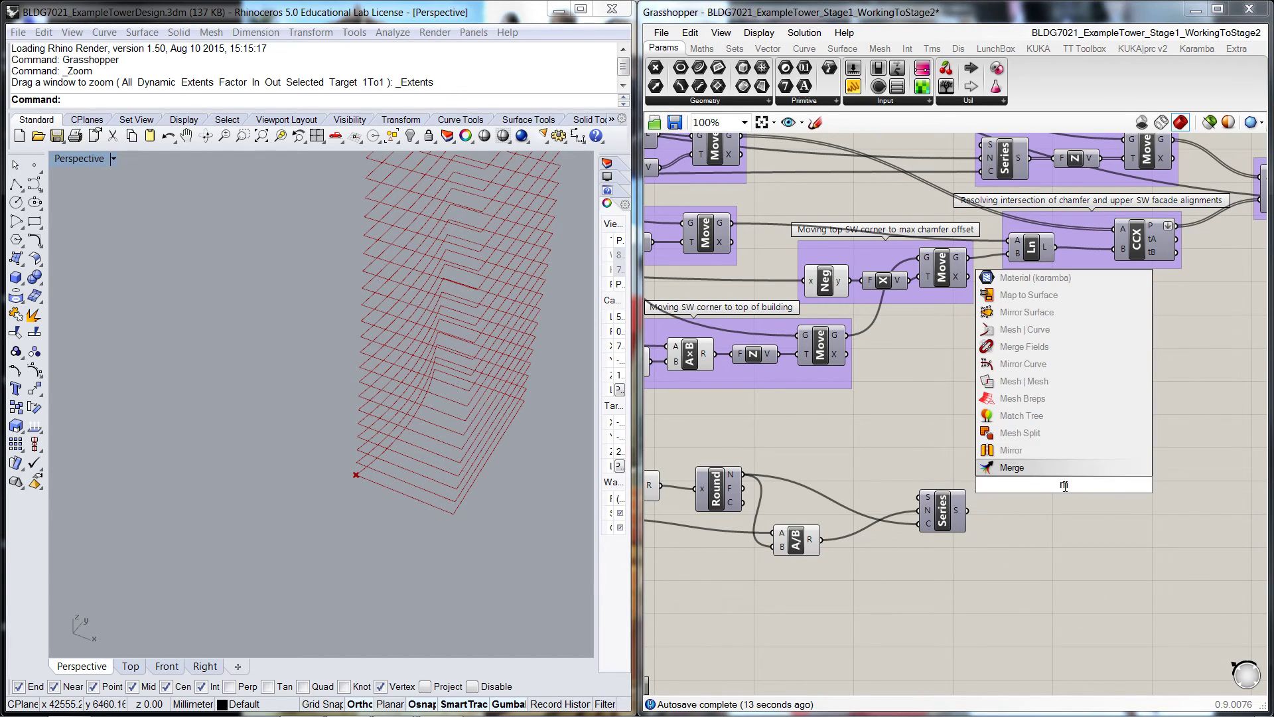
text(o)
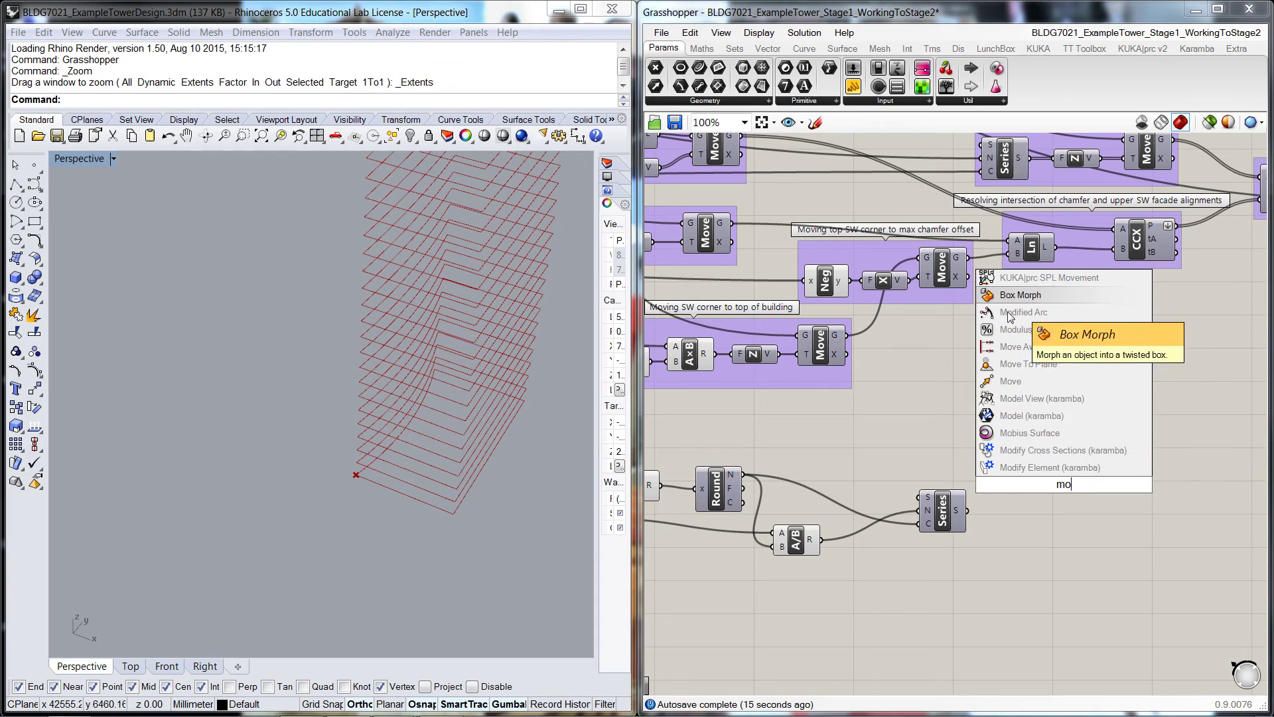
click(1011, 384)
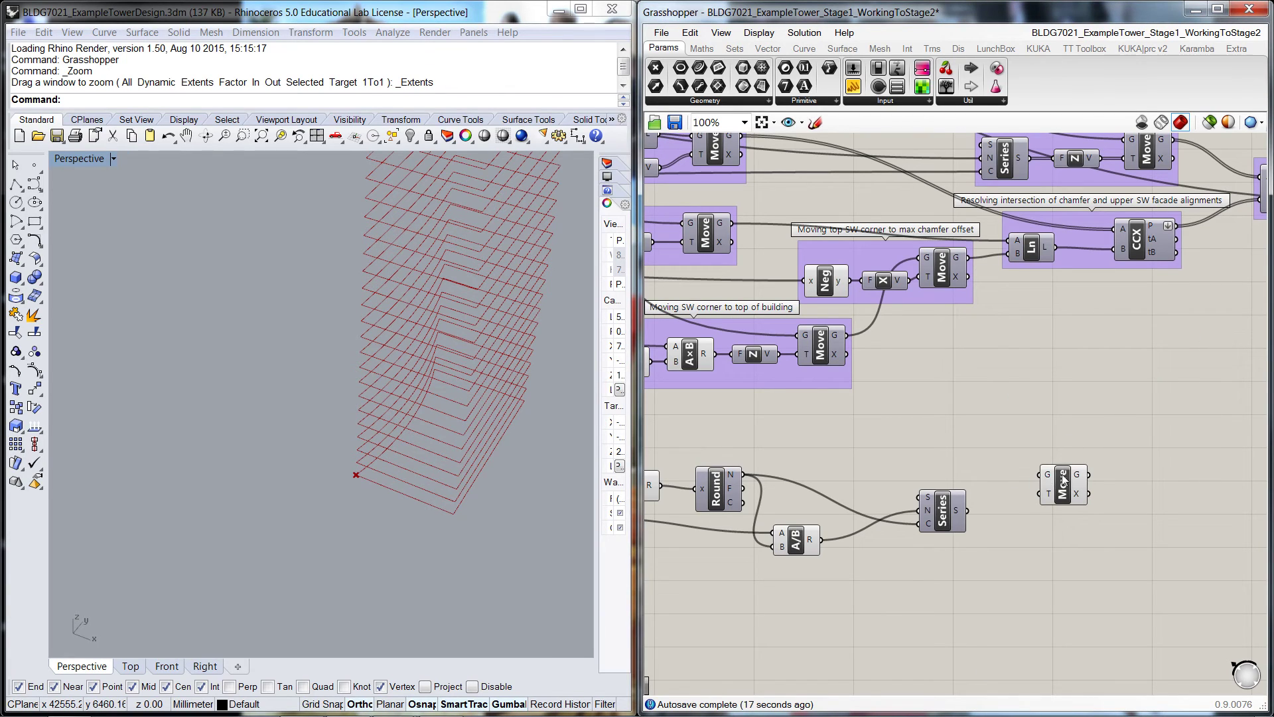
drag(1063, 483, 1062, 496)
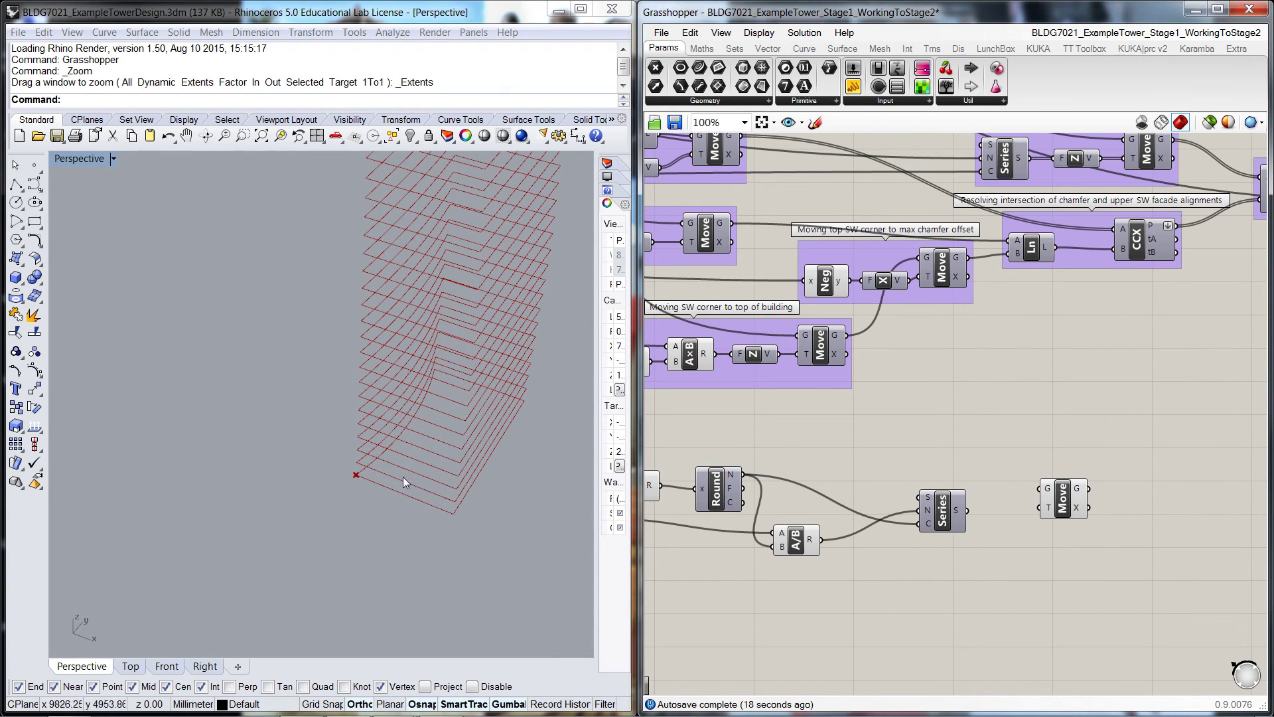
Add a Unit X and a Negative component from the component search
double_click(1013, 530)
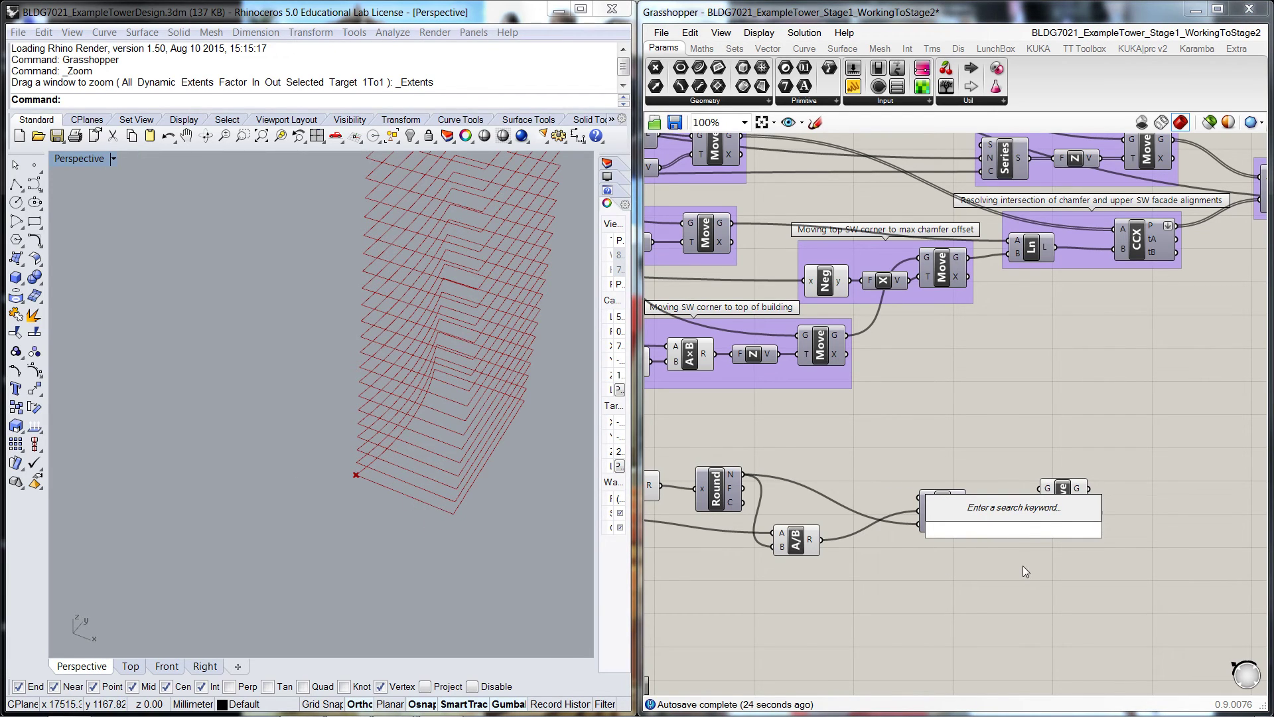
text(unit x)
key(Return)
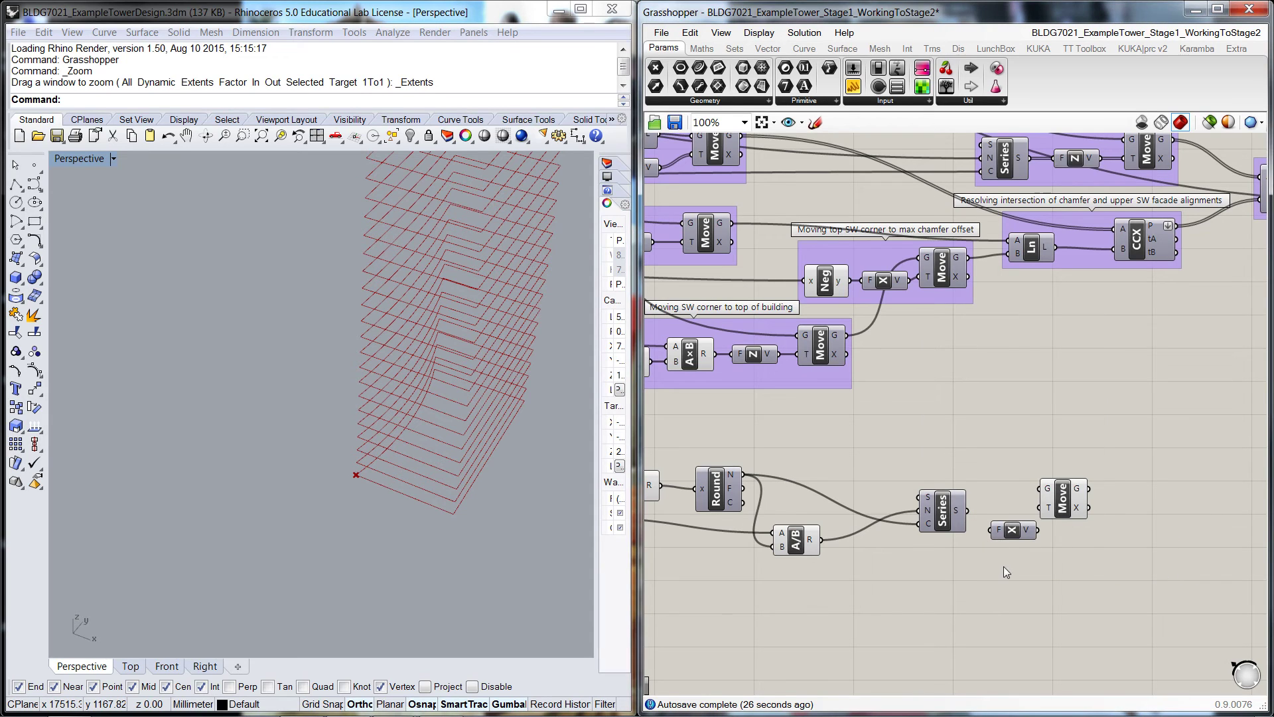
double_click(1003, 567)
text(neg)
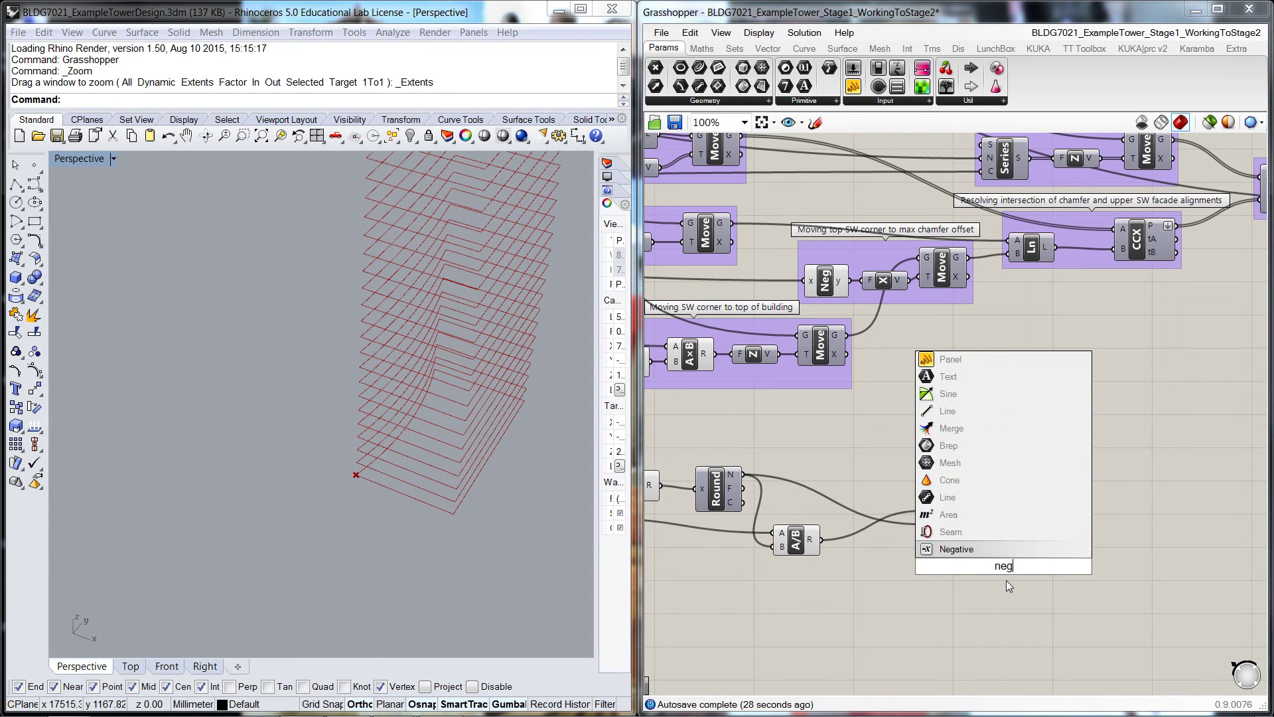
key(Return)
key(ctrl+v)
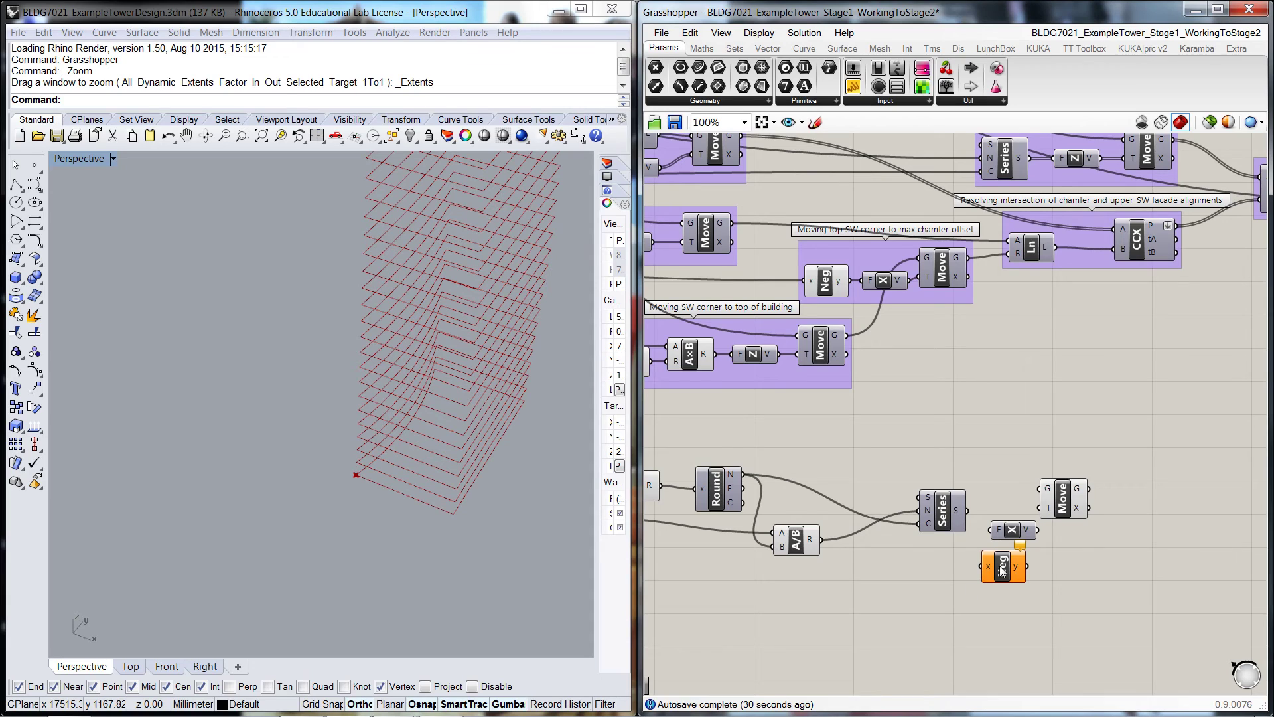
Arrange Unit X and Negative between Series and Move, feeding Negative into Move's T
drag(1022, 536, 1051, 496)
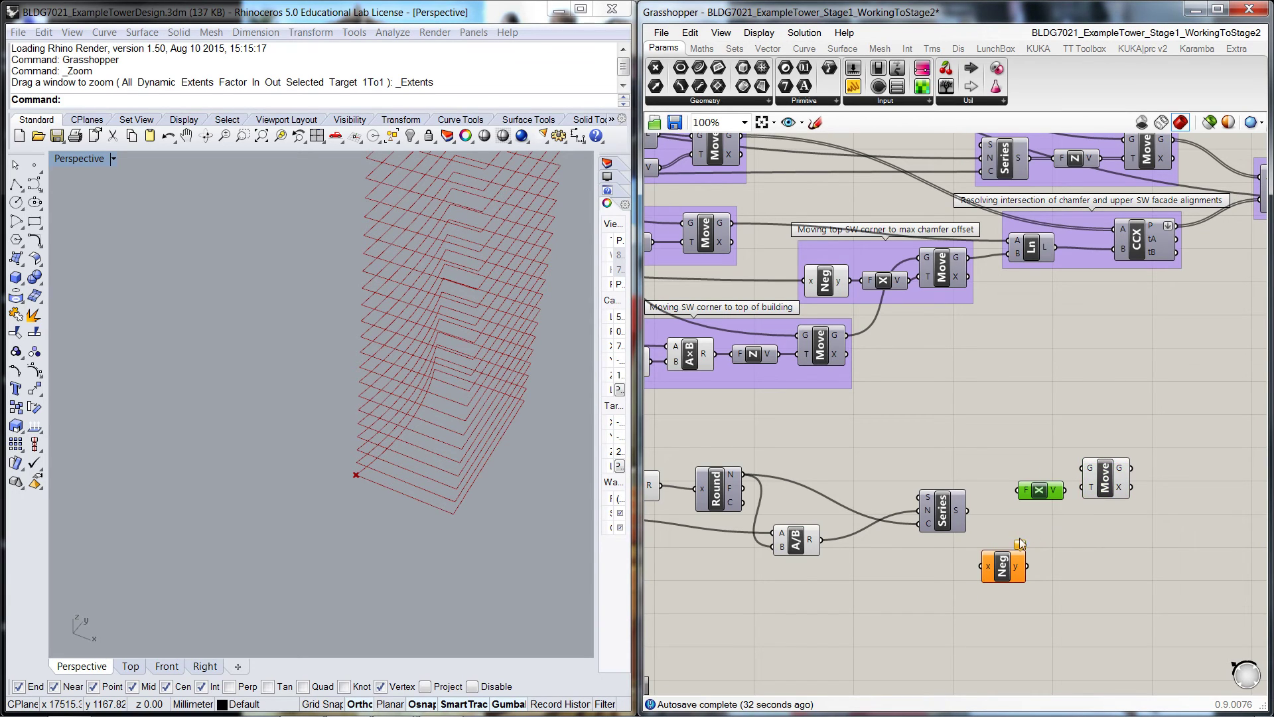
drag(1004, 569, 899, 507)
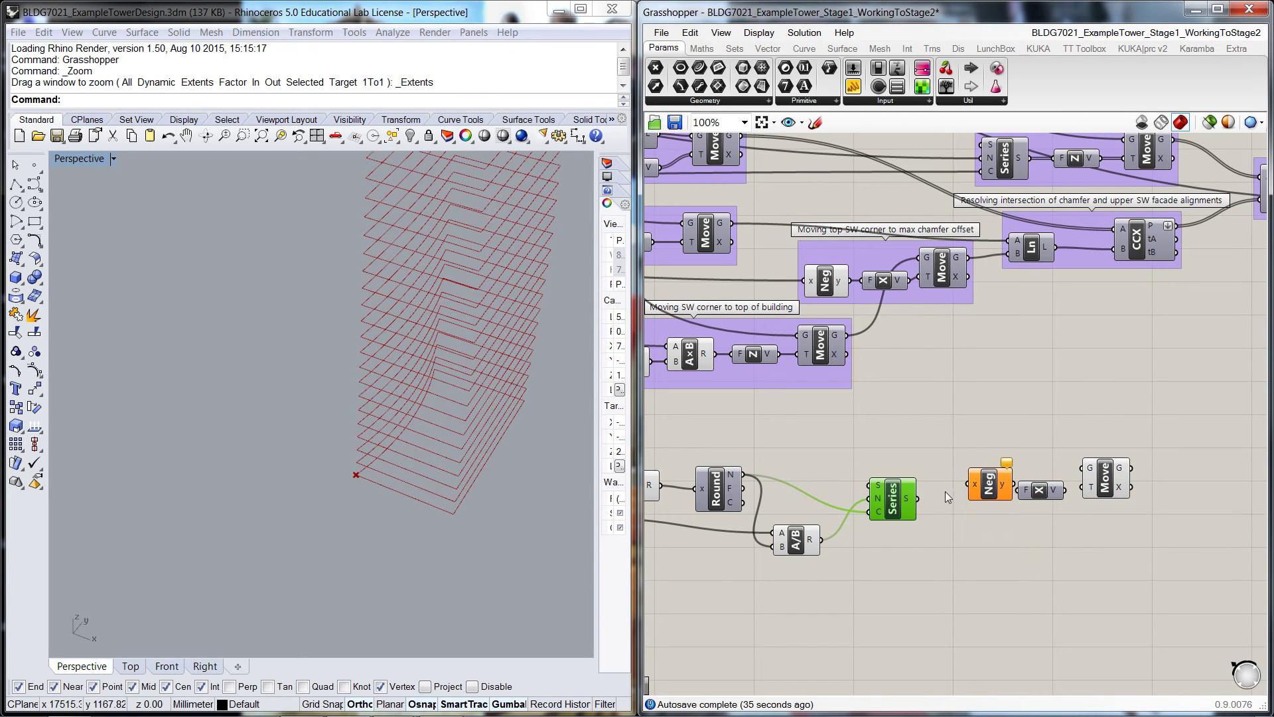
drag(984, 490, 963, 499)
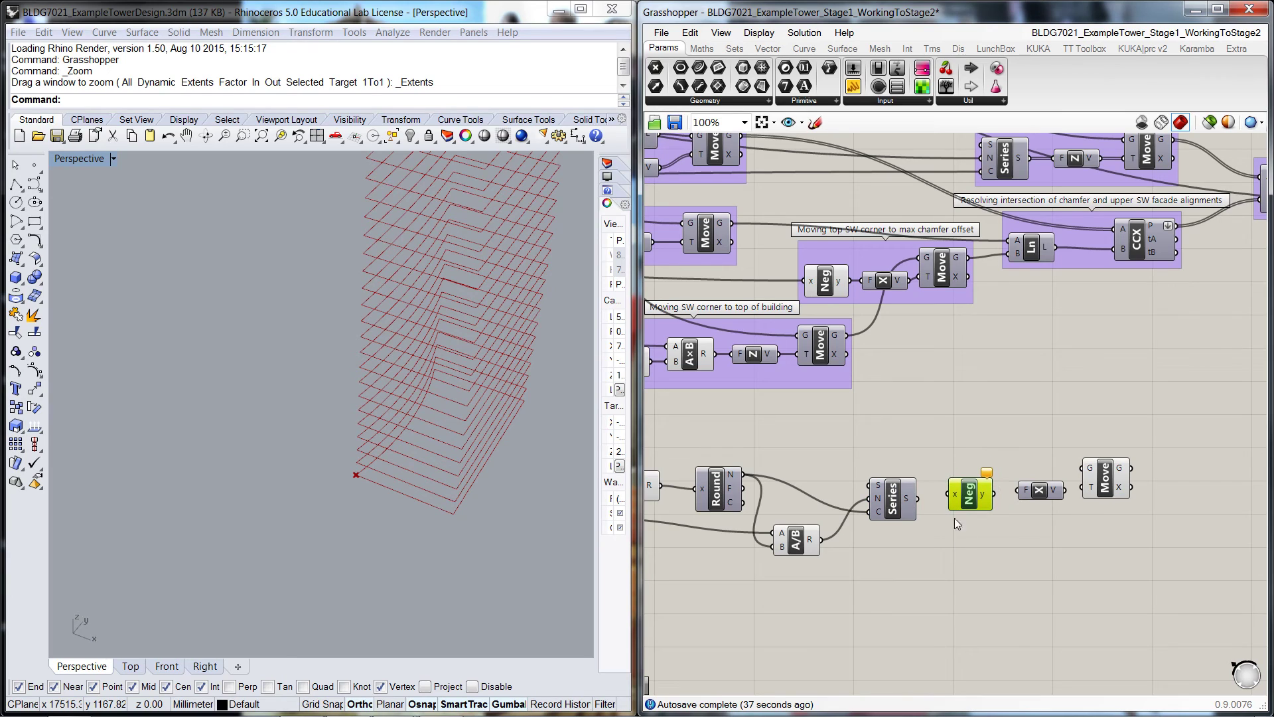
drag(1045, 492, 974, 444)
drag(969, 496, 1024, 488)
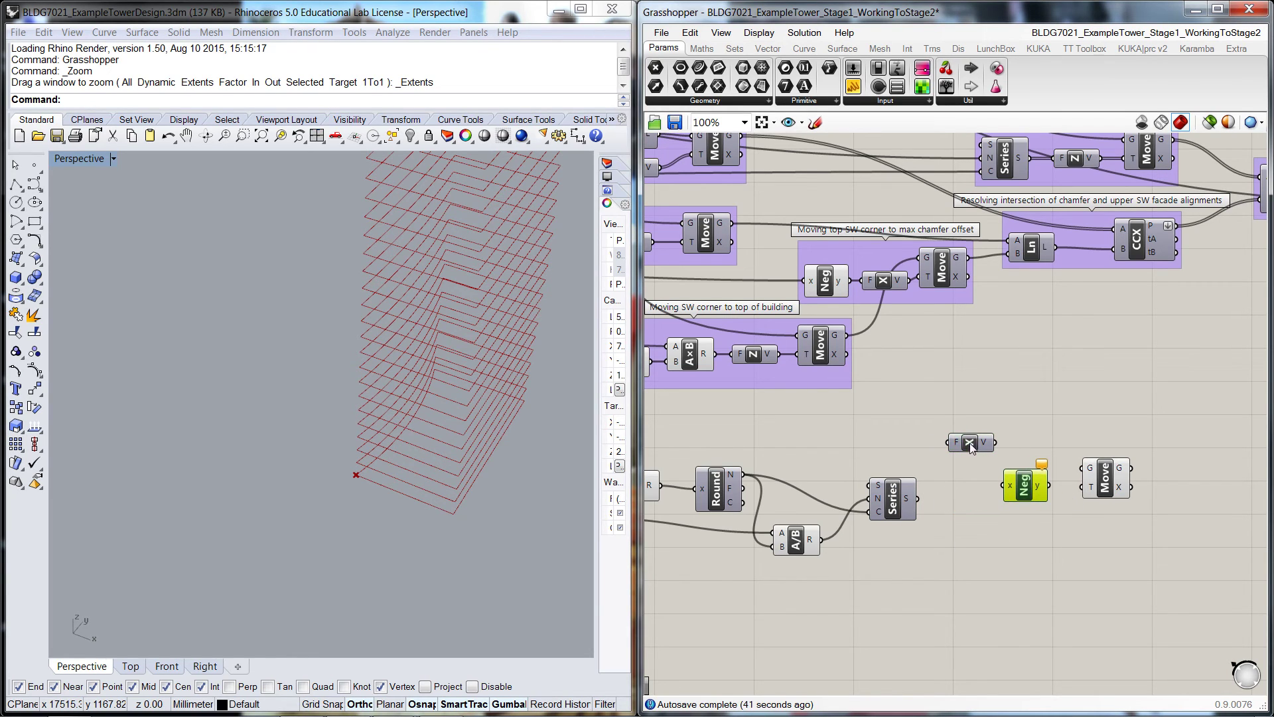
drag(969, 443, 1035, 499)
click(1041, 539)
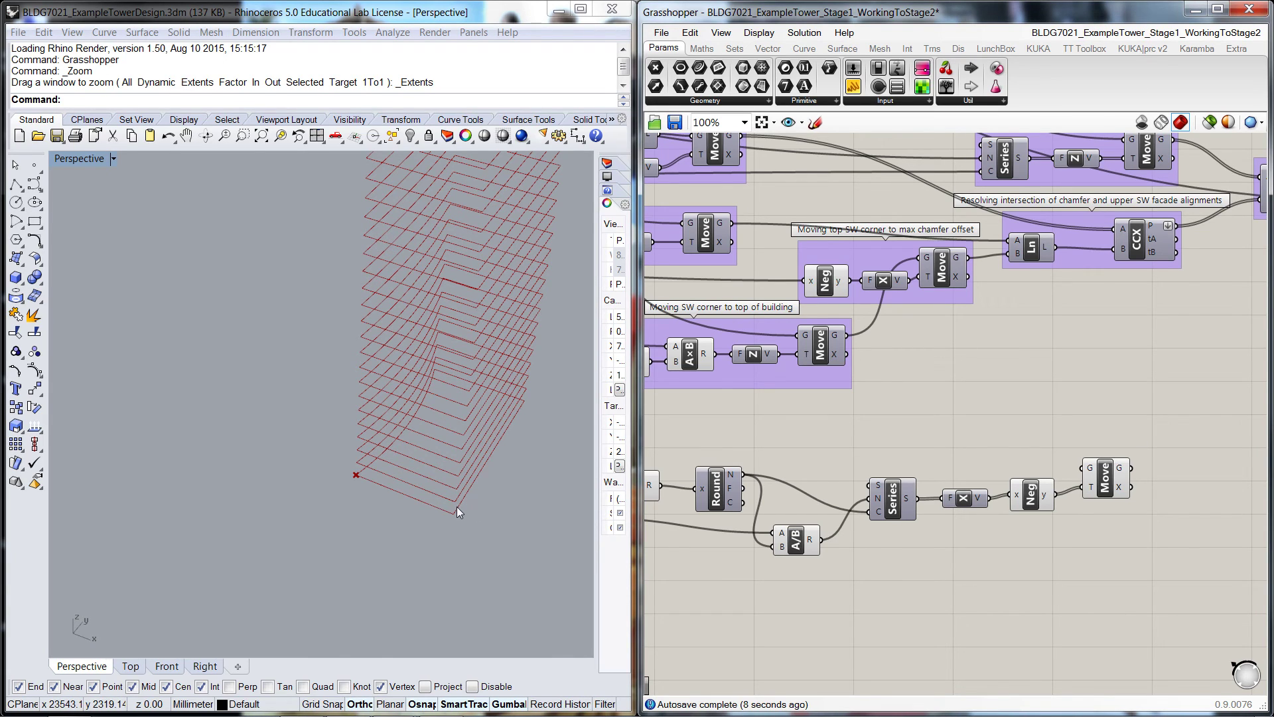
Add a Line (Ln) component from a 'lin' search, placed above Negative and Move
double_click(1001, 435)
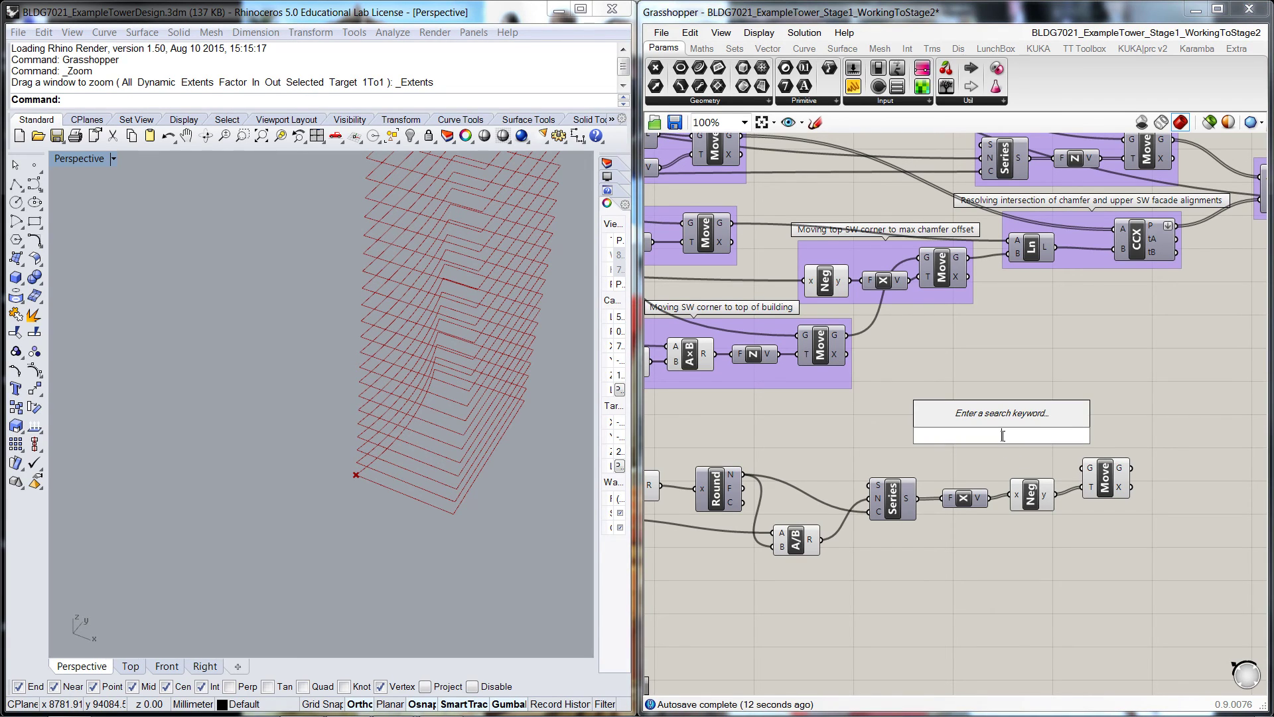
text(lin)
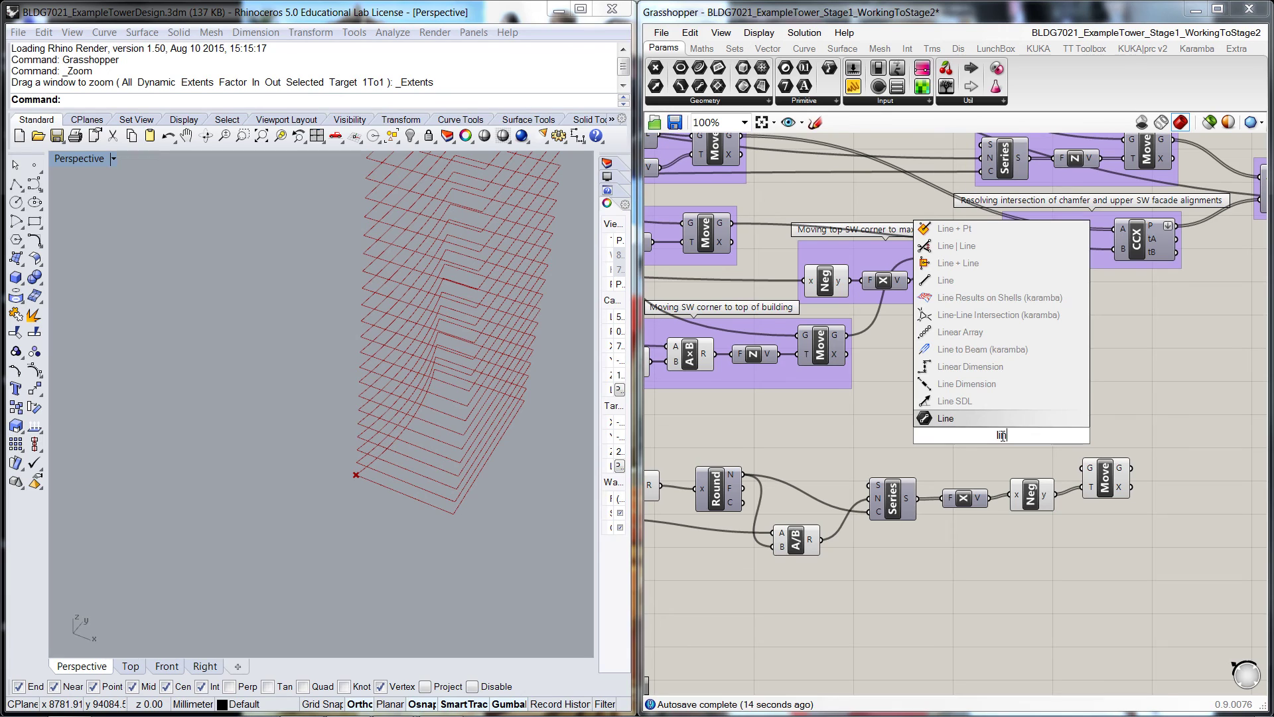
click(943, 280)
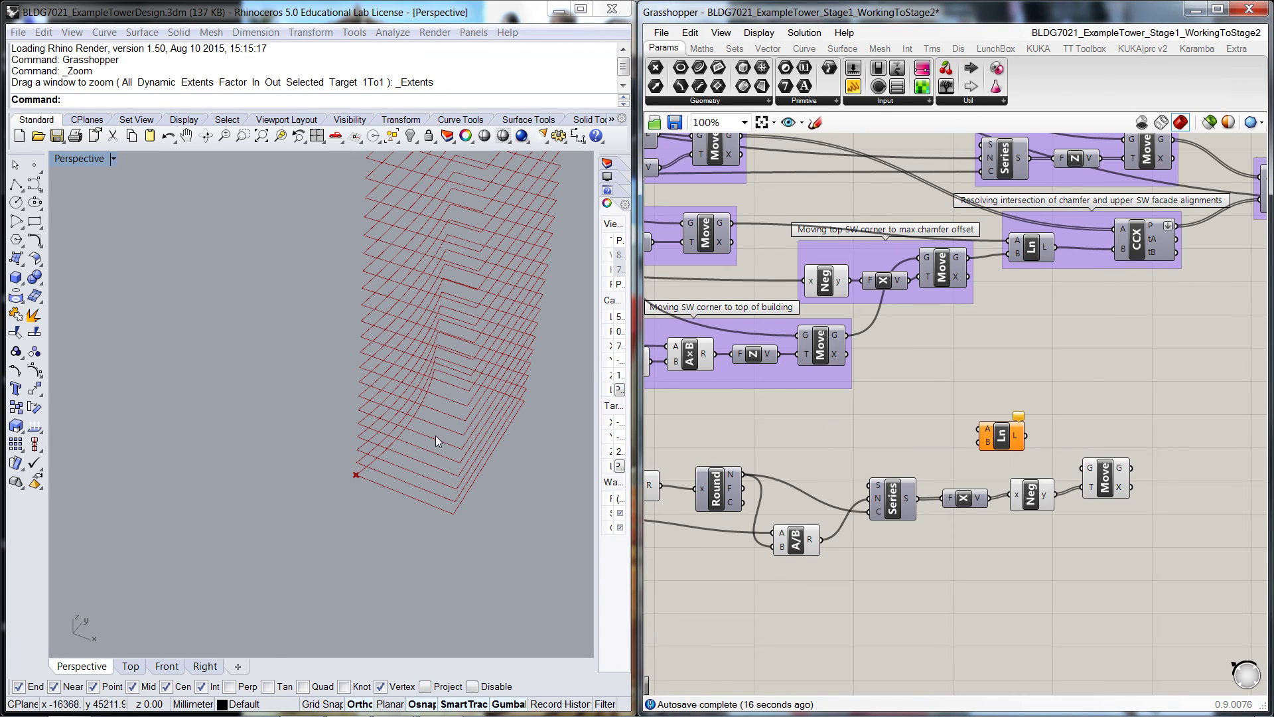
drag(1014, 436, 1006, 443)
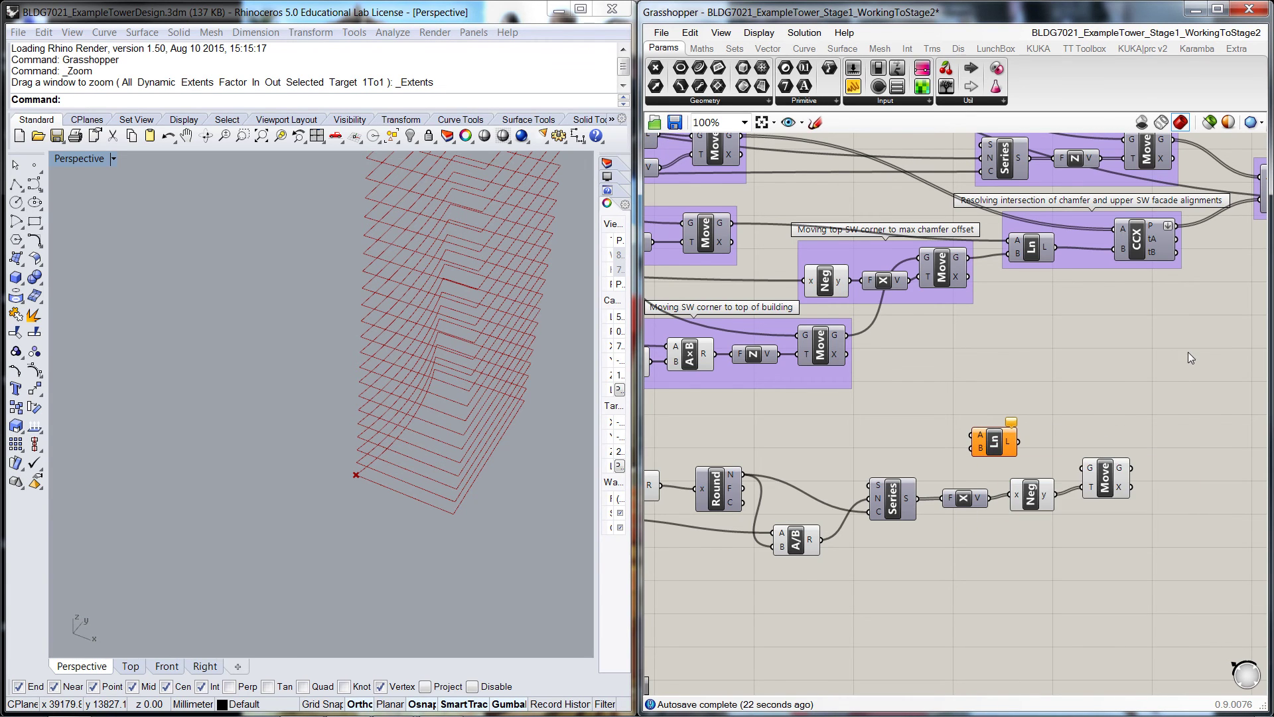
scroll(1188, 351, down, 10)
Wire the Floor Plate Setout's SW corner point into the new Line's start
scroll(1056, 225, up, 10)
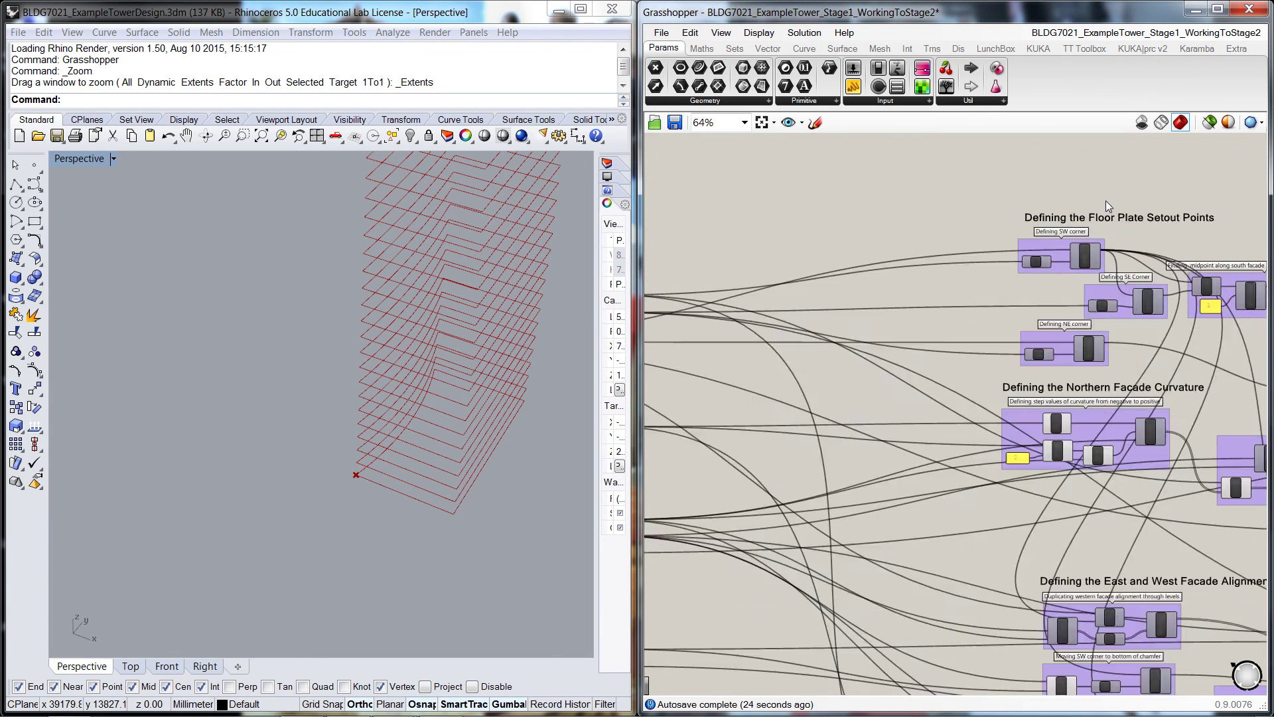
right_drag(1156, 265, 1031, 239)
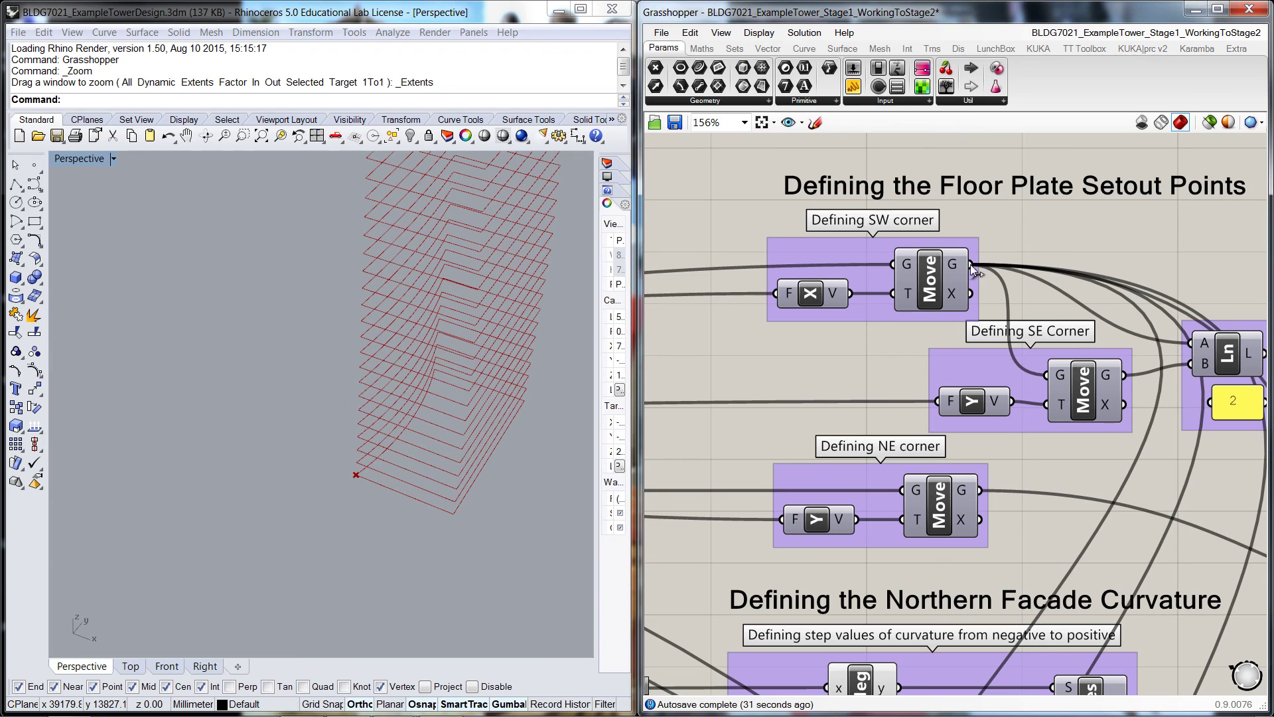
drag(970, 264, 1126, 612)
scroll(1130, 662, down, 5)
scroll(1127, 614, up, 6)
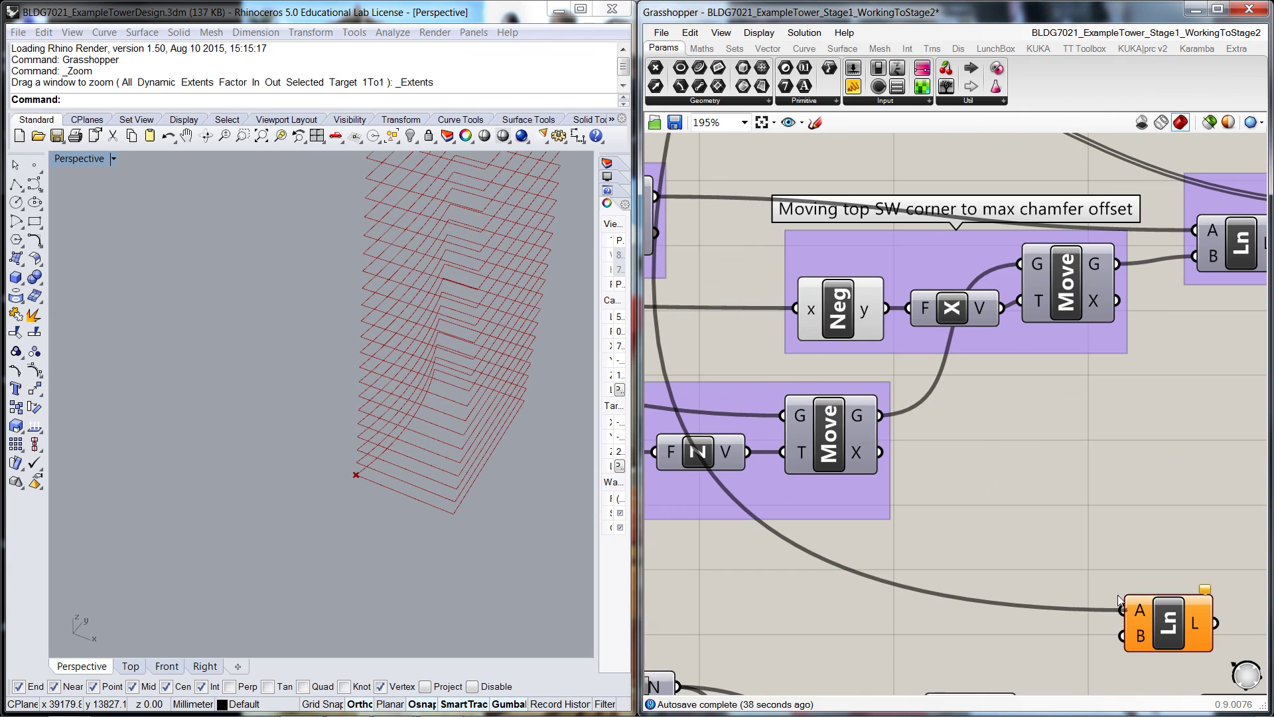
scroll(1110, 526, down, 4)
Connect the SE corner point to the new Line's other input
right_drag(1096, 304, 996, 563)
right_drag(997, 268, 1080, 380)
scroll(815, 233, up, 2)
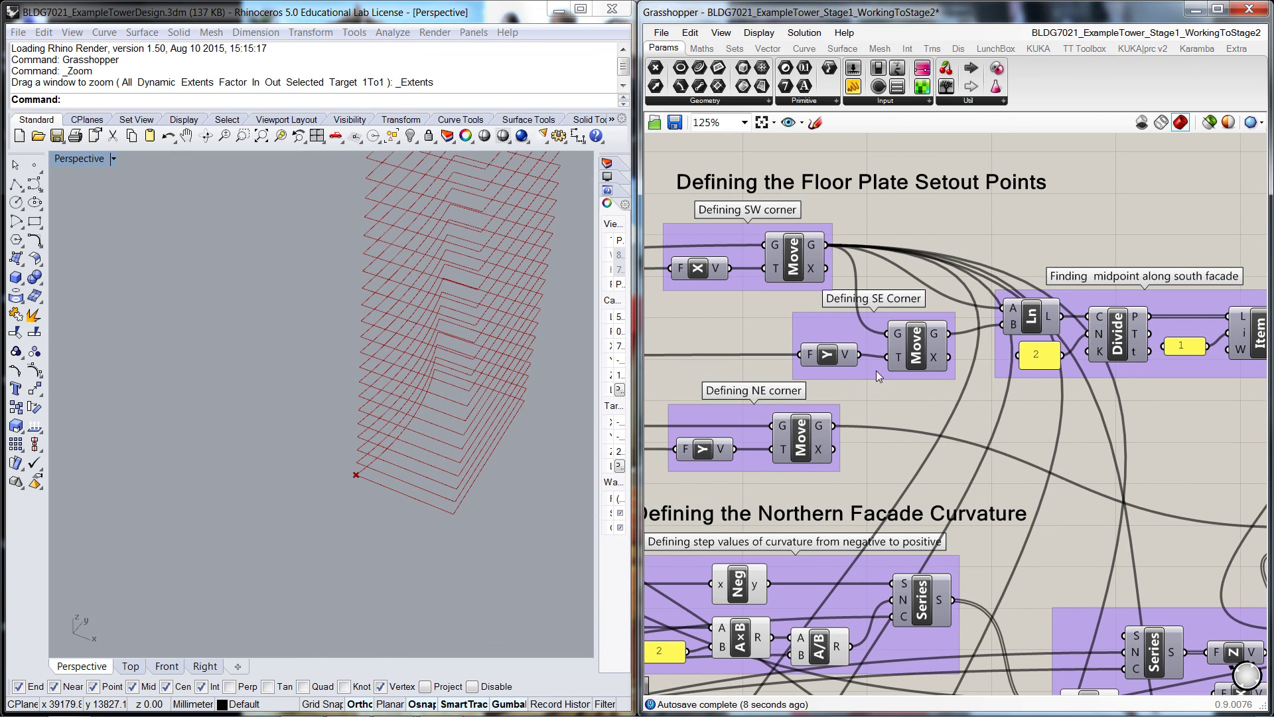
right_drag(1246, 449, 1115, 410)
scroll(1114, 412, down, 1)
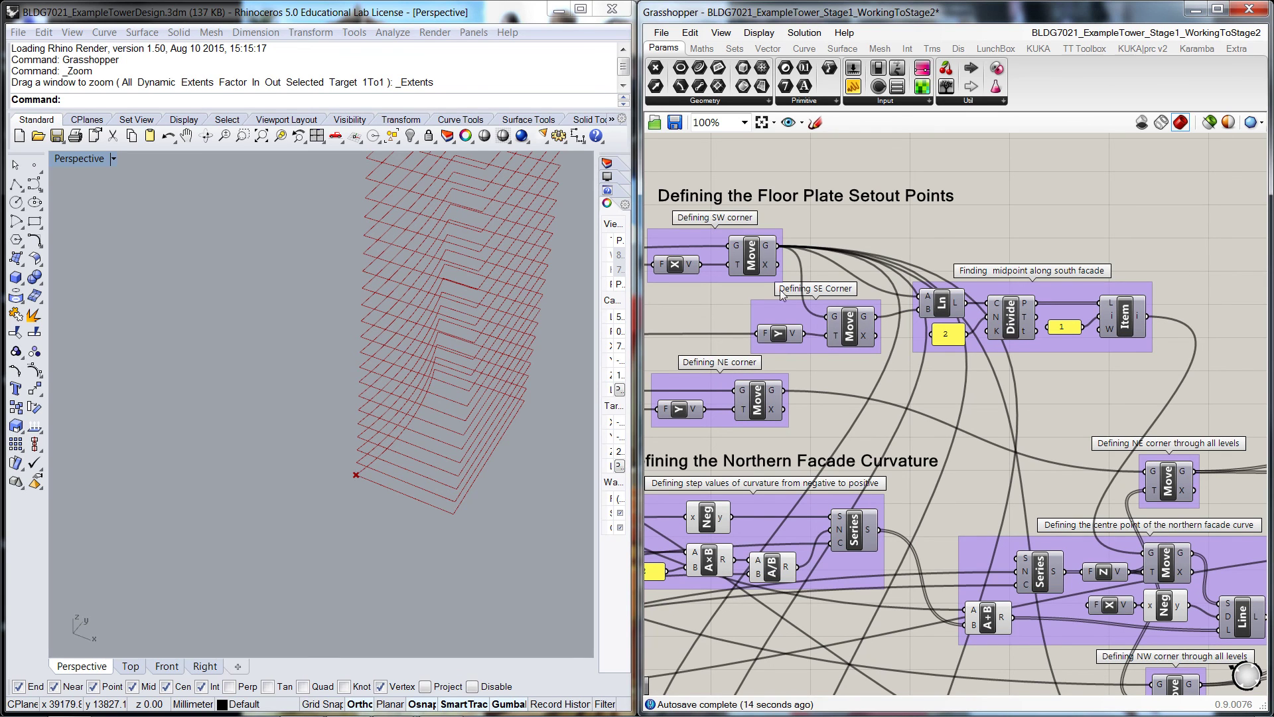
drag(875, 316, 1032, 533)
scroll(918, 487, down, 4)
scroll(1042, 577, up, 3)
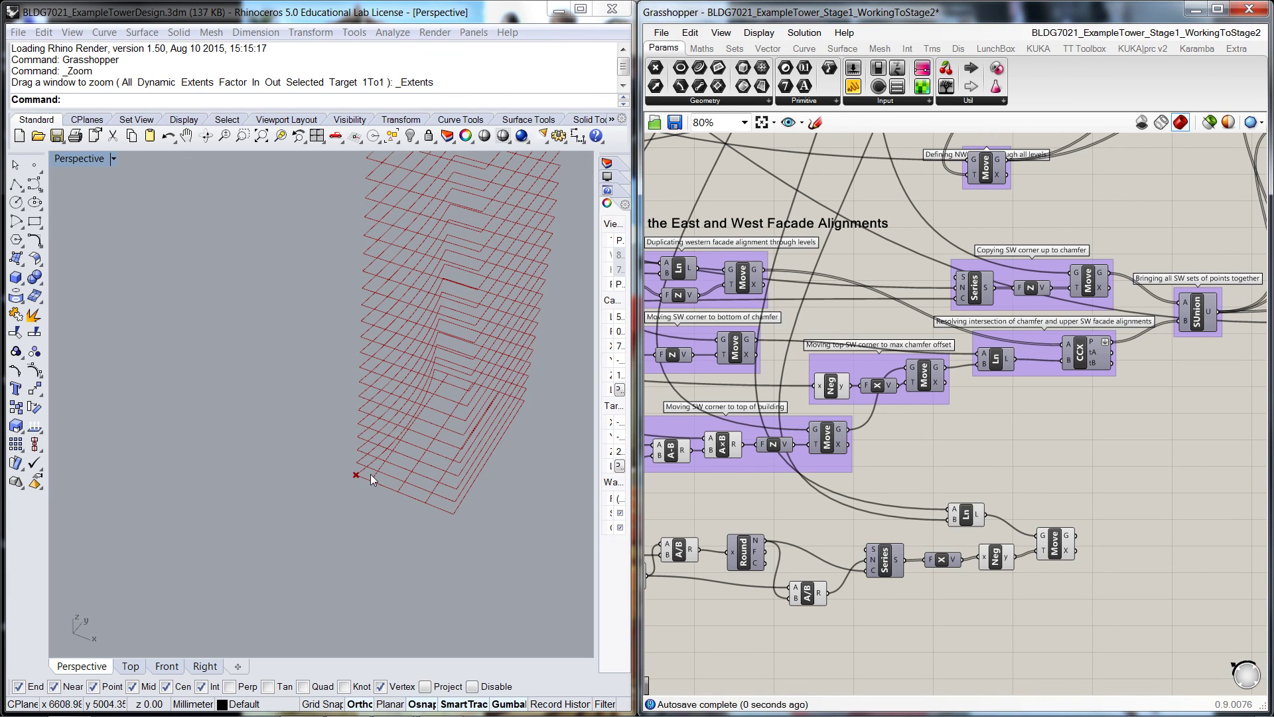
click(401, 506)
scroll(403, 506, up, 2)
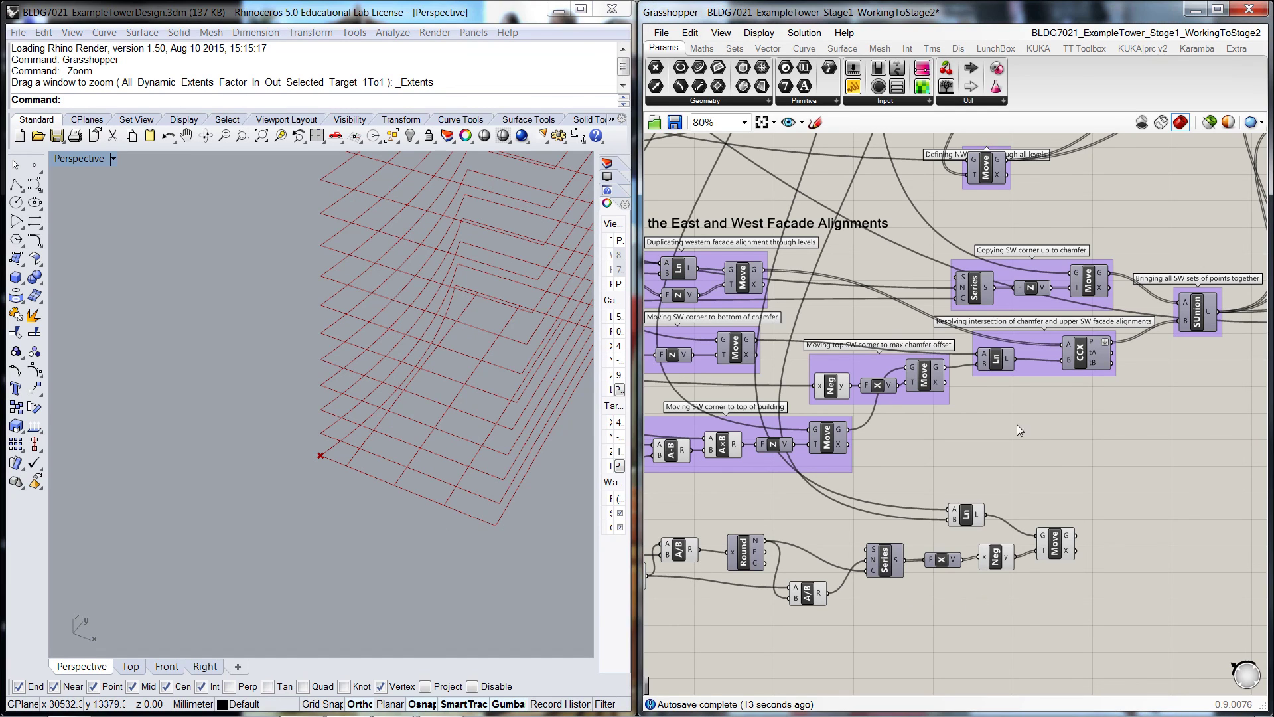
scroll(1014, 508, down, 1)
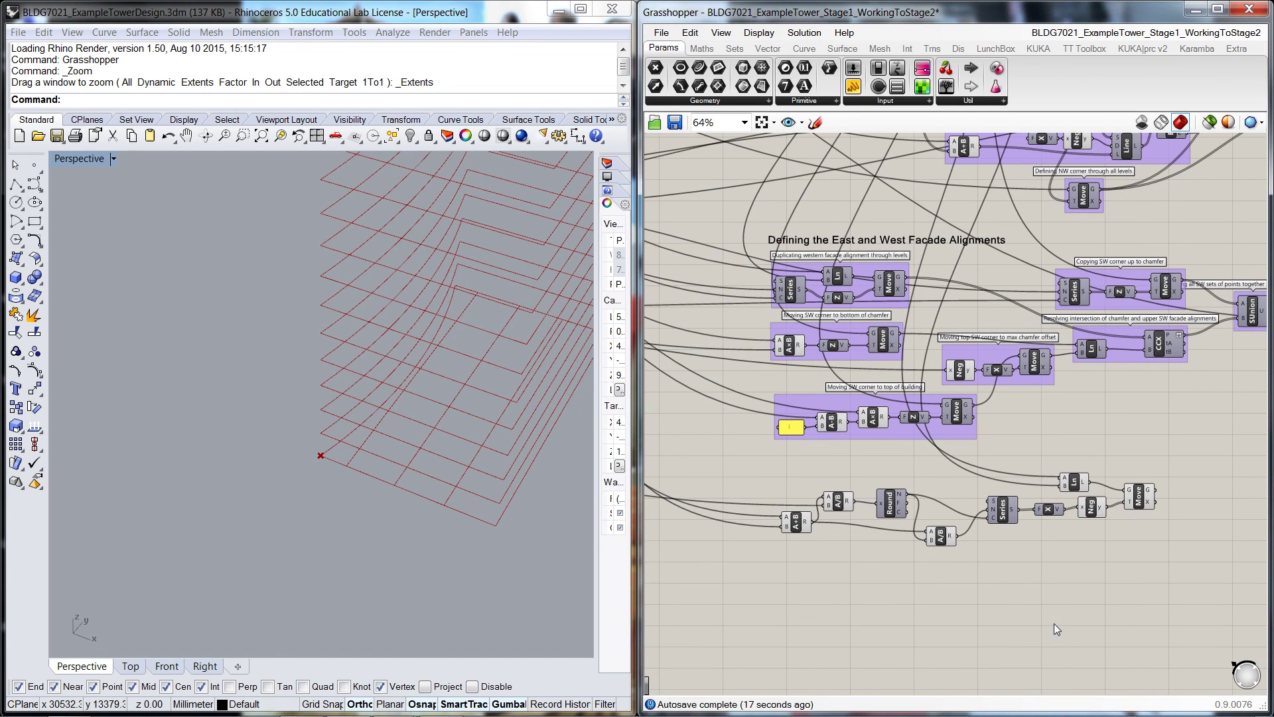